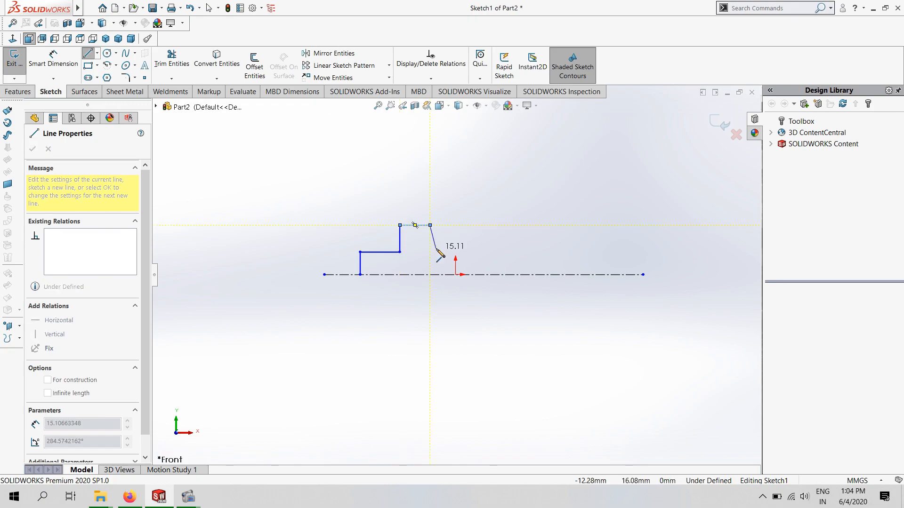
# - Complete the stepped profile from the raised collar with a drop, a long horizontal edge, and a vertical end down to the centerline
pyautogui.click(430, 252)
pyautogui.click(564, 252)
pyautogui.click(564, 274)
# - Dimension the profile's left end height as 9.5 mm and its right end height as 10 mm
pyautogui.click(53, 58)
pyautogui.click(361, 265)
pyautogui.click(317, 253)
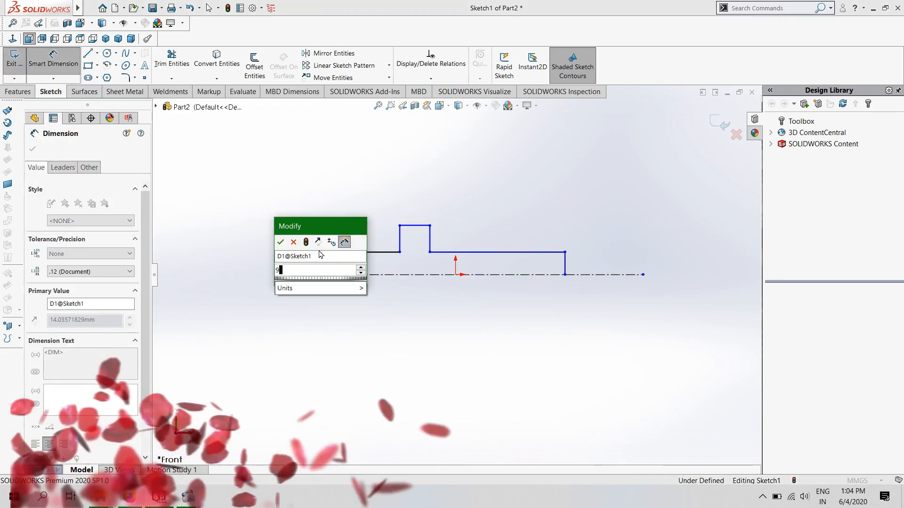
pyautogui.press('Return')
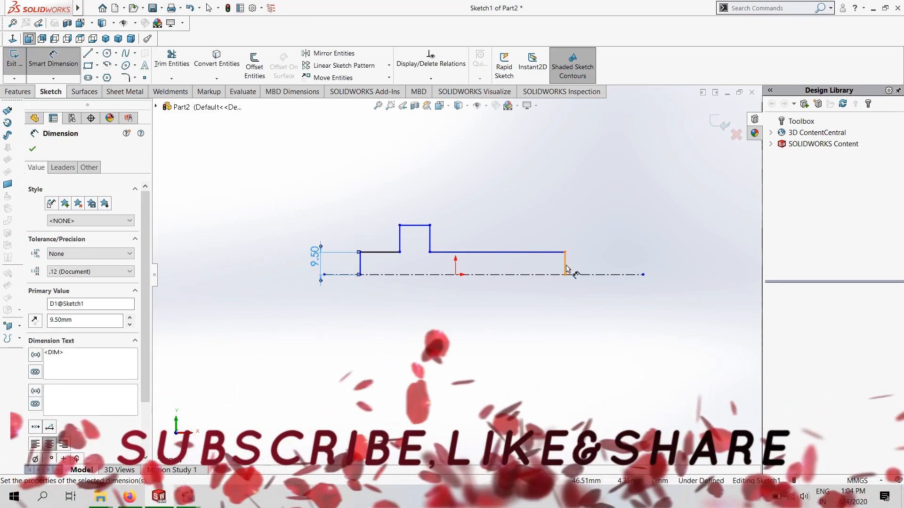
pyautogui.click(565, 266)
pyautogui.click(586, 264)
pyautogui.write('10')
pyautogui.press('Return')
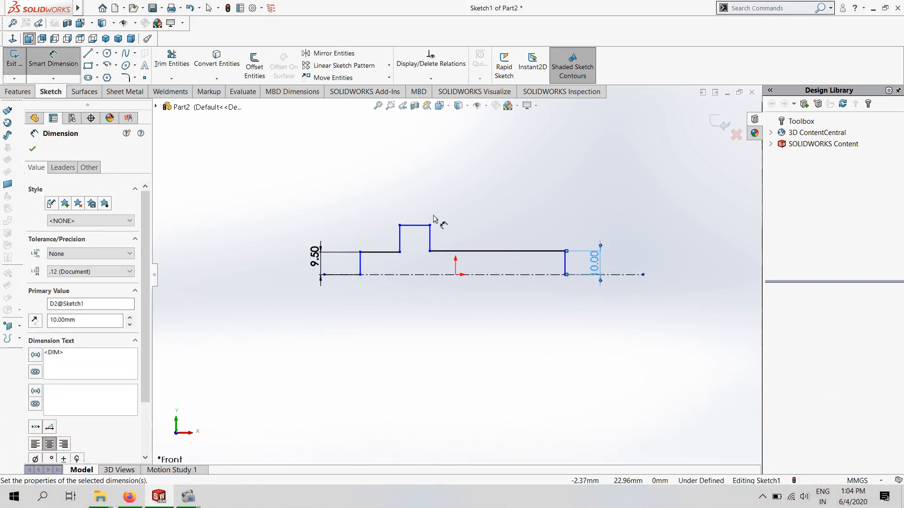
# - Dimension the raised collar's width as 10 mm and the step to its left as 20 mm long
pyautogui.click(415, 229)
pyautogui.click(413, 194)
pyautogui.write('10')
pyautogui.press('Return')
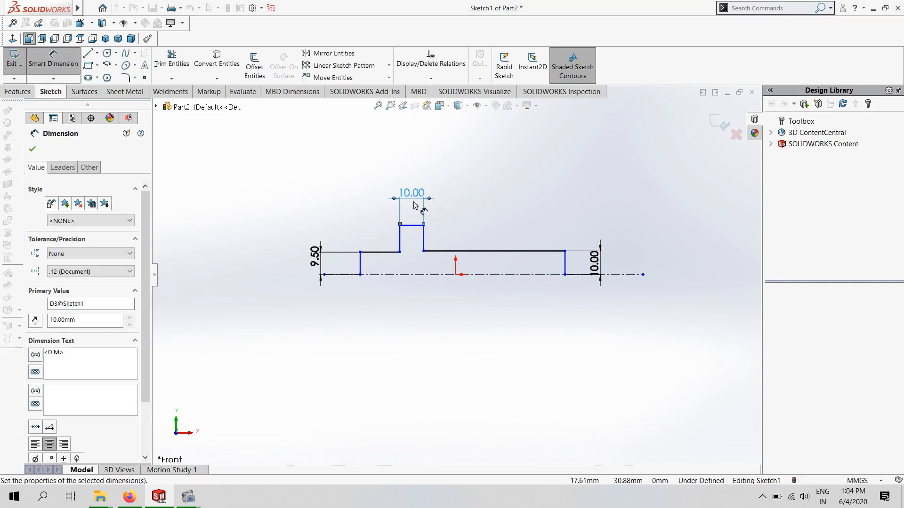
pyautogui.click(370, 253)
pyautogui.click(374, 218)
pyautogui.write('20')
pyautogui.press('Return')
# - Dimension the height from the centerline to the collar's upper edge as 12.5 mm
pyautogui.click(452, 275)
pyautogui.click(407, 225)
pyautogui.click(242, 254)
pyautogui.write('112')
pyautogui.press('BackSpace')
pyautogui.press('BackSpace')
pyautogui.press('BackSpace')
pyautogui.write('12.5')
pyautogui.press('Return')
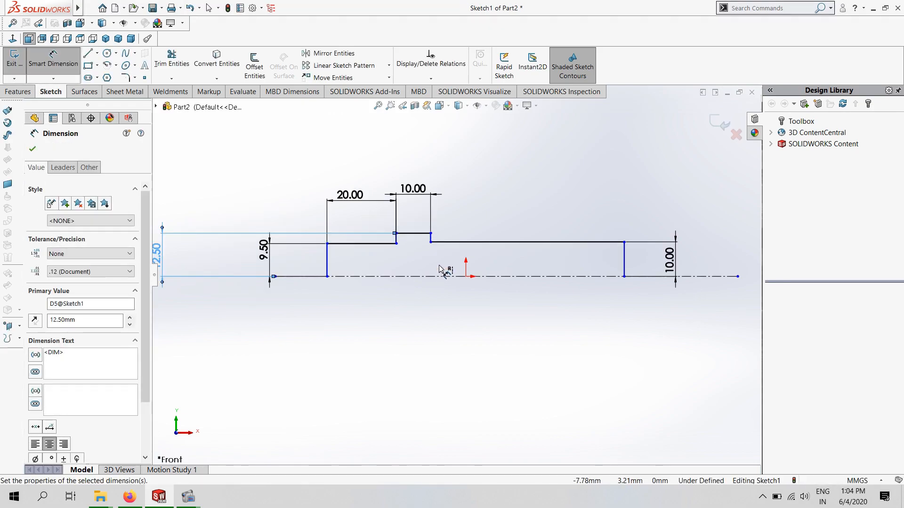
# - Dimension the long horizontal edge to the right of the collar as 100 mm and fit the sketch in view
pyautogui.click(478, 244)
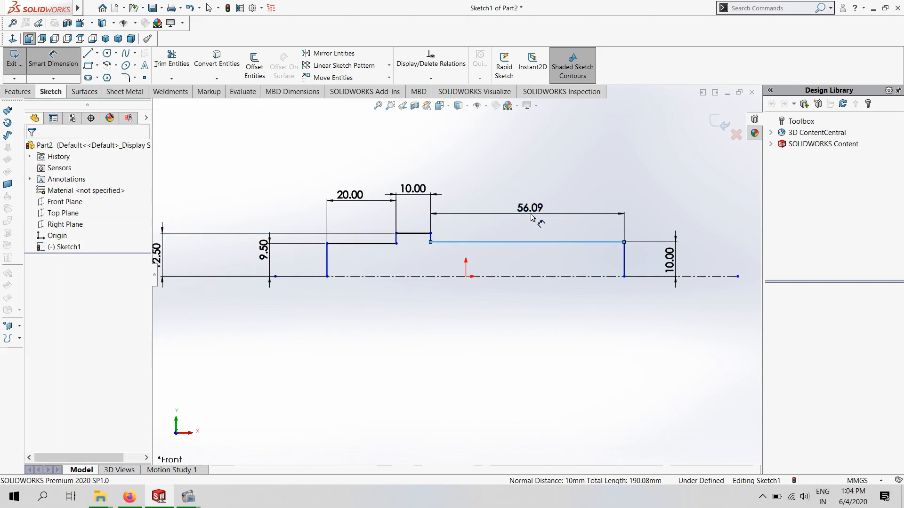
pyautogui.click(532, 218)
pyautogui.write('100')
pyautogui.press('Return')
pyautogui.press('f')
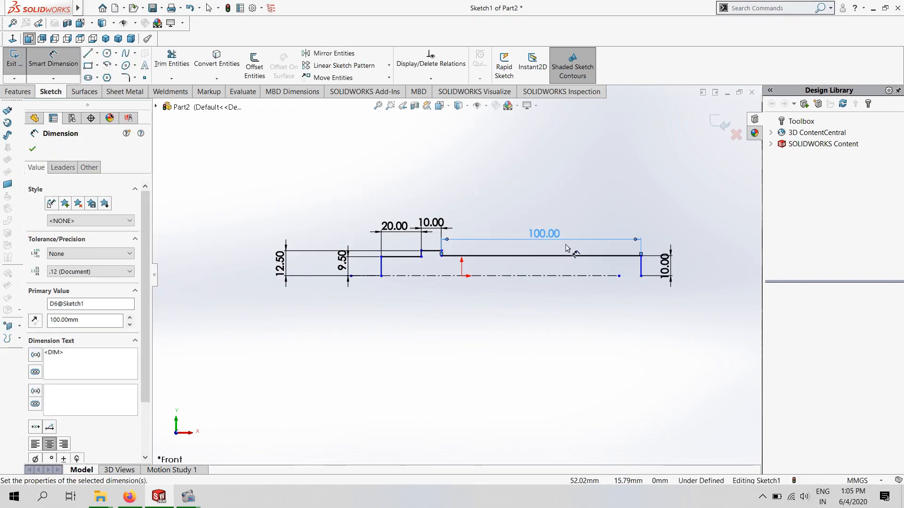
# - Draw a vertical groove side down from the left step's upper edge and dimension its depth as 3 mm
pyautogui.scroll(-5, 418, 259)
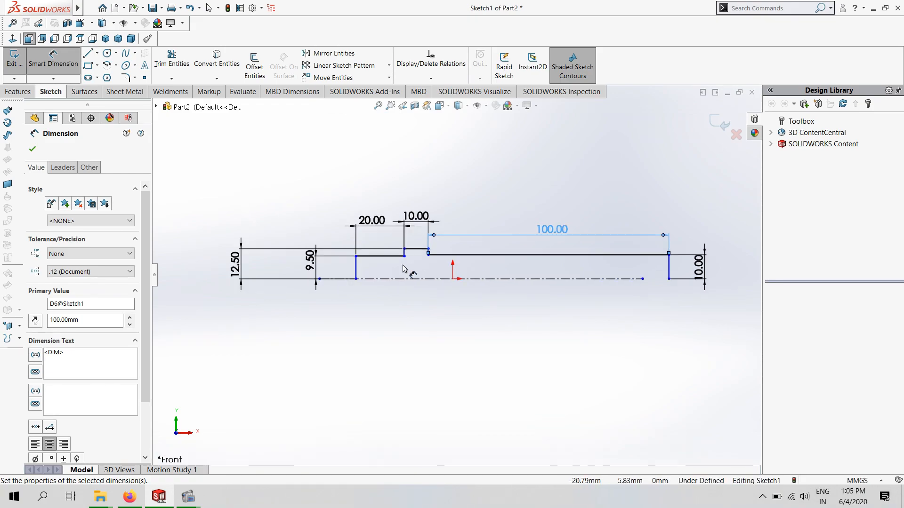
pyautogui.press('l')
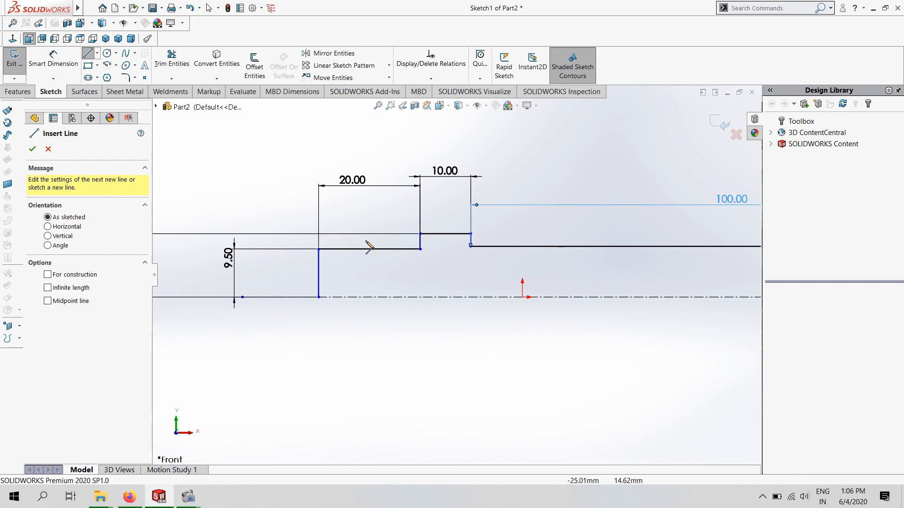
pyautogui.click(348, 248)
pyautogui.click(348, 270)
pyautogui.press('Escape')
pyautogui.click(53, 59)
pyautogui.click(348, 260)
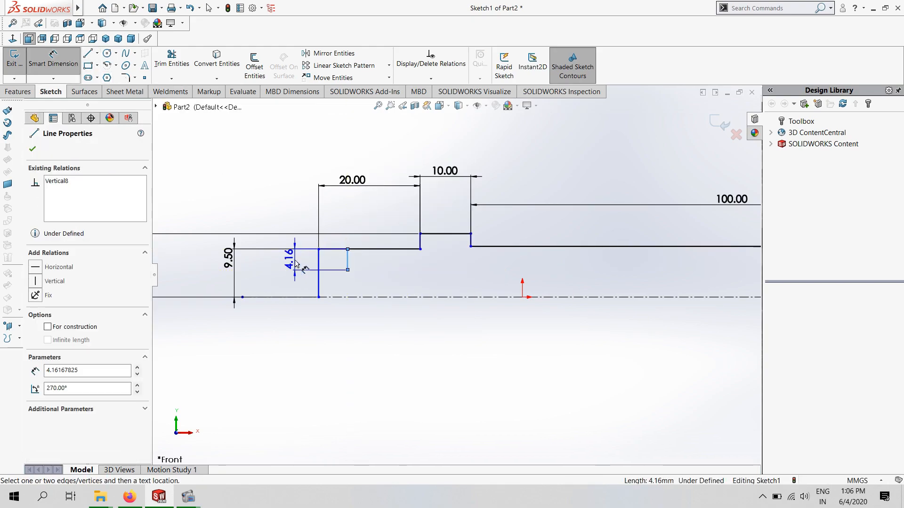
pyautogui.click(297, 271)
pyautogui.write('3')
pyautogui.press('Return')
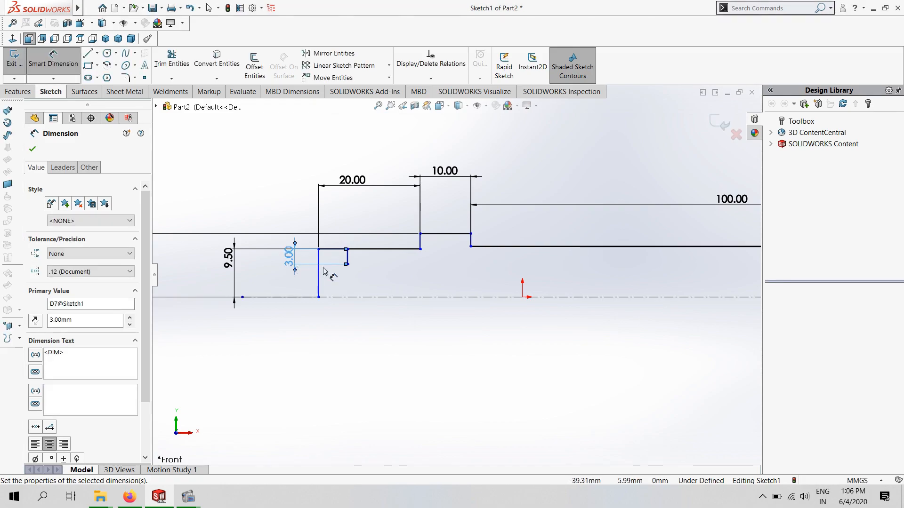
# - Dimension the groove side's distance from the profile's left end as 7 mm
pyautogui.click(348, 261)
pyautogui.click(327, 275)
pyautogui.write('7')
pyautogui.press('Return')
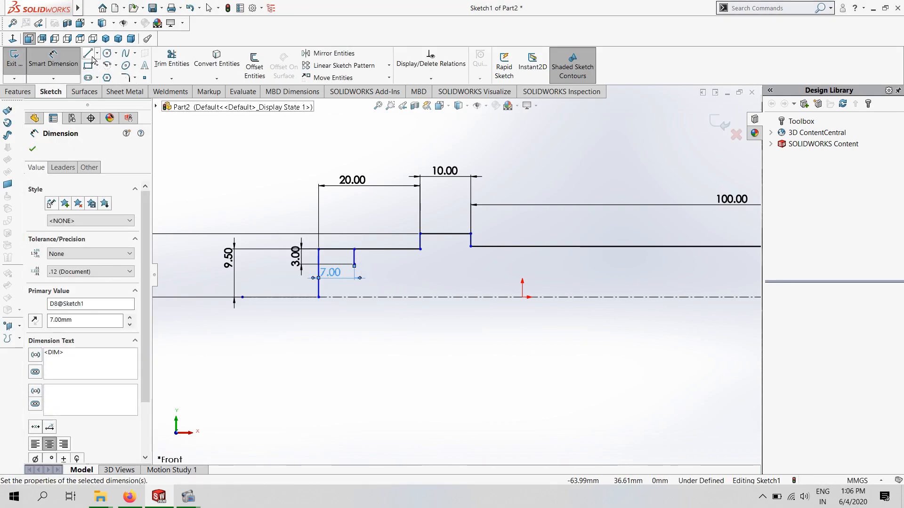
# - Draw the groove's floor and its right side up to the step edge, and dimension the groove width as 6 mm
pyautogui.click(88, 54)
pyautogui.click(355, 265)
pyautogui.click(390, 264)
pyautogui.click(389, 249)
pyautogui.click(70, 64)
pyautogui.click(371, 265)
pyautogui.click(376, 282)
pyautogui.write('6')
pyautogui.press('Return')
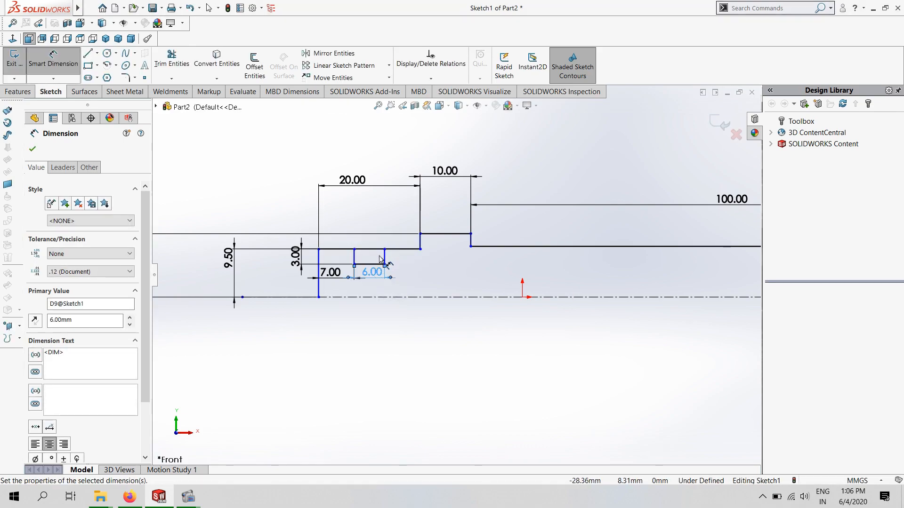
# - Add a reference depth dimension on the groove's right side and trim away the edge segment spanning the groove opening
pyautogui.click(384, 257)
pyautogui.click(405, 259)
pyautogui.click(518, 251)
pyautogui.click(171, 59)
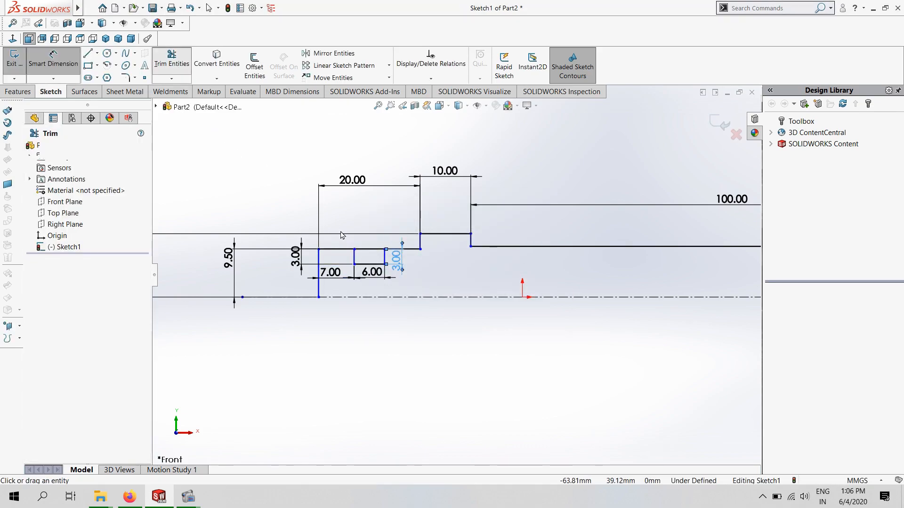
pyautogui.click(368, 249)
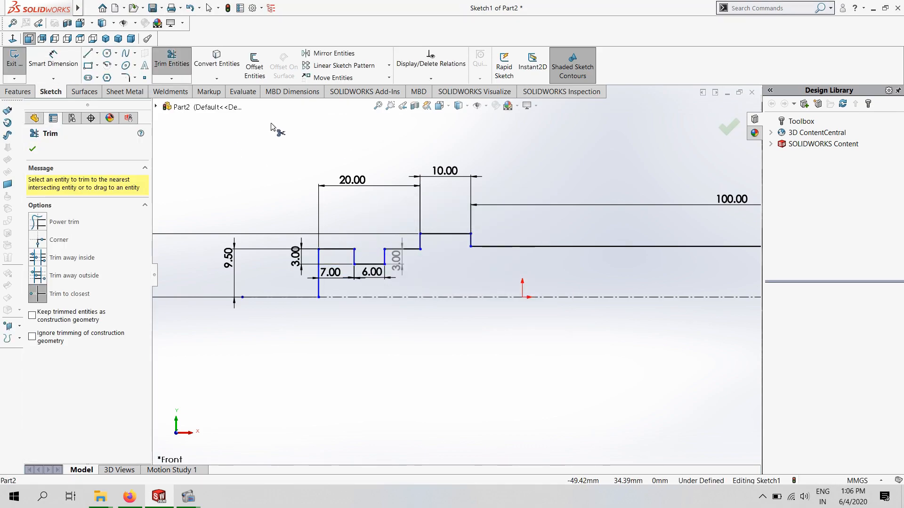
# - Close the profile with a line along the centerline from its left end to its right end
pyautogui.scroll(1, 390, 270)
pyautogui.click(88, 54)
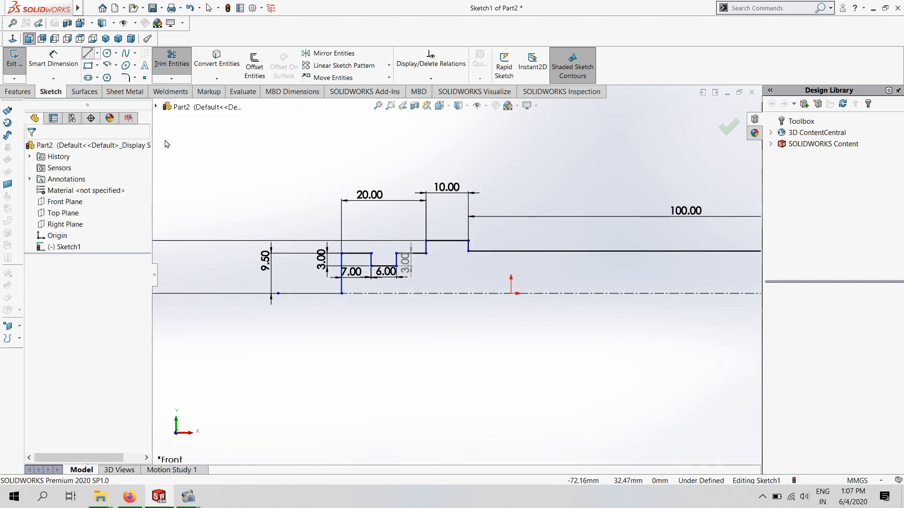
pyautogui.click(341, 293)
pyautogui.scroll(2, 482, 274)
pyautogui.scroll(3, 501, 279)
pyautogui.click(630, 282)
pyautogui.rightClick(473, 313)
pyautogui.click(489, 322)
# - Apply Fully Define Sketch to all entities, calculating relations and dimensions, and accept it
pyautogui.scroll(-1, 484, 322)
pyautogui.scroll(-1, 397, 280)
pyautogui.rightClick(420, 282)
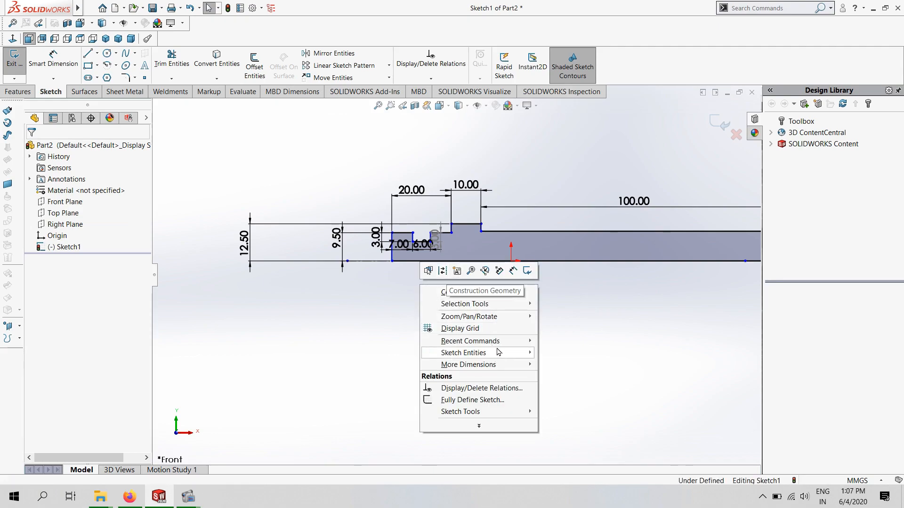
pyautogui.click(490, 402)
pyautogui.click(88, 208)
pyautogui.click(543, 285)
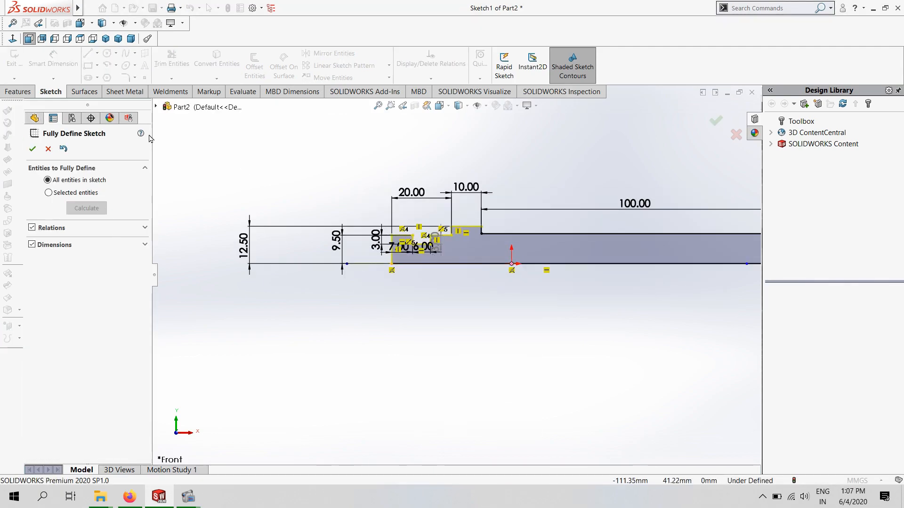
pyautogui.click(18, 91)
pyautogui.click(32, 149)
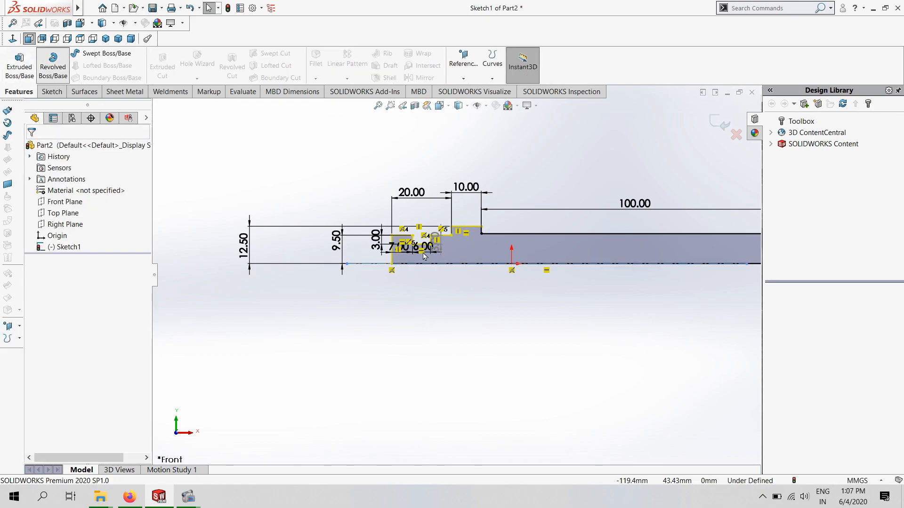
# - Revolve the profile 360 degrees about the centerline into a solid shaft and return to the front view
pyautogui.click(53, 66)
pyautogui.click(33, 148)
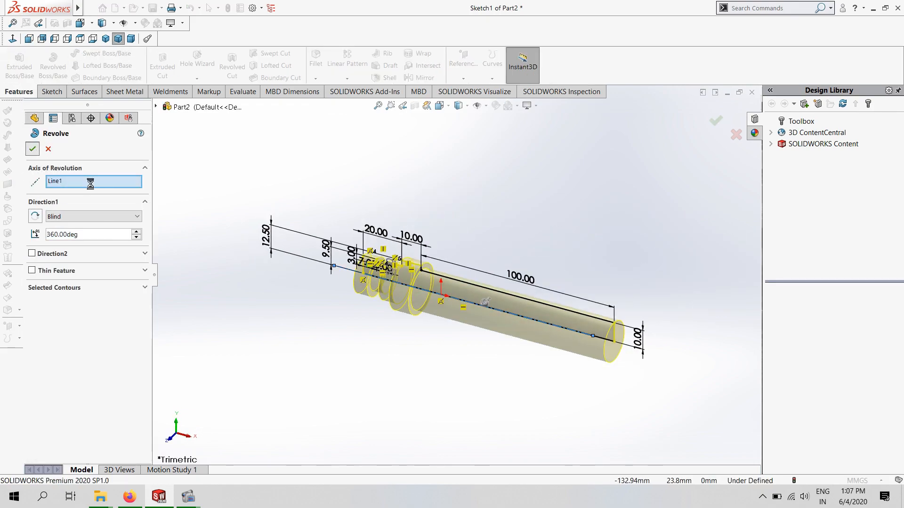
pyautogui.click(275, 284)
pyautogui.moveTo(275, 284); pyautogui.dragTo(349, 283, button='middle')
pyautogui.click(29, 38)
pyautogui.scroll(-2, 641, 281)
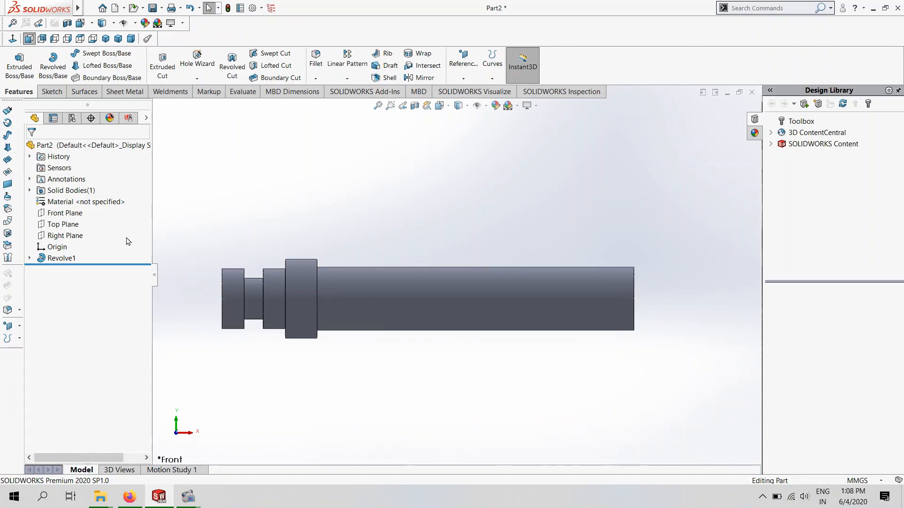
# - On the Front Plane, sketch a closed rectangle about 4.25 mm high overlapping the upper edge at the shaft's right end
pyautogui.click(57, 213)
pyautogui.click(63, 198)
pyautogui.scroll(-2, 463, 316)
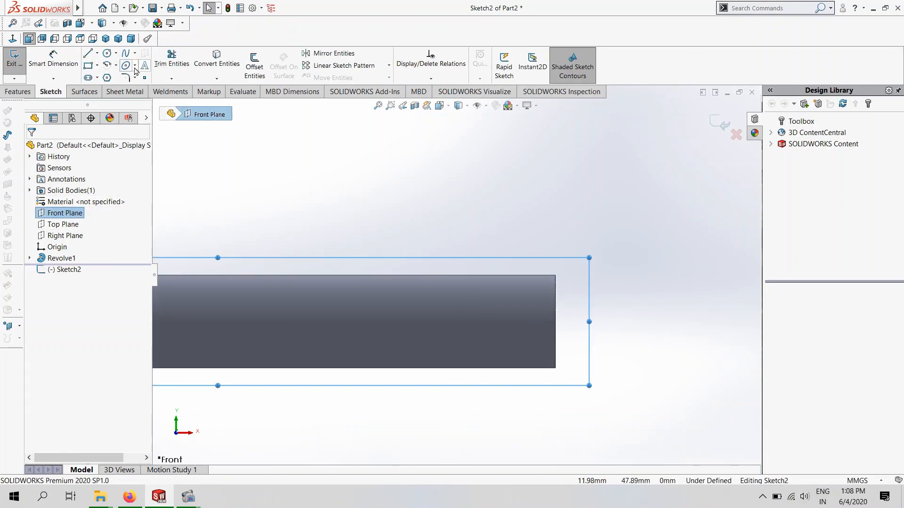
pyautogui.press('l')
pyautogui.click(474, 289)
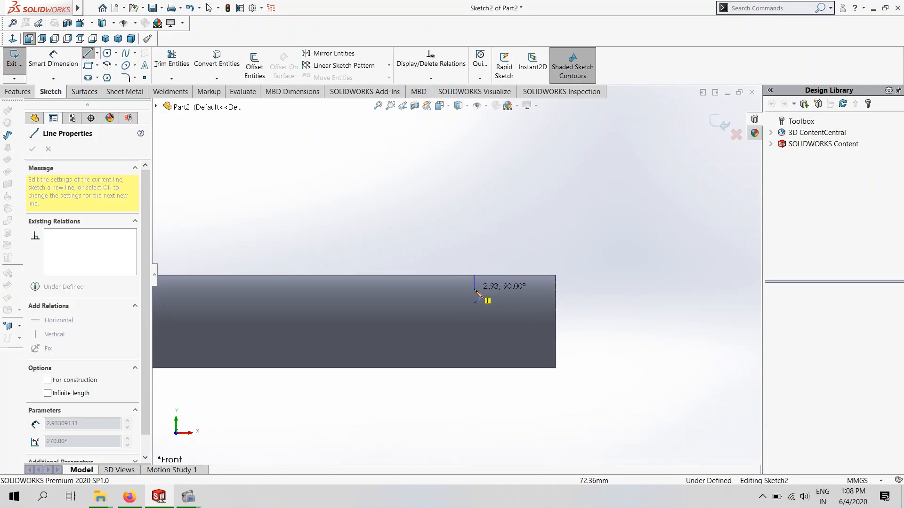
pyautogui.click(562, 289)
pyautogui.click(562, 270)
pyautogui.click(474, 270)
pyautogui.click(474, 290)
pyautogui.press('Escape')
pyautogui.scroll(-3, 496, 239)
pyautogui.click(171, 78)
pyautogui.click(182, 93)
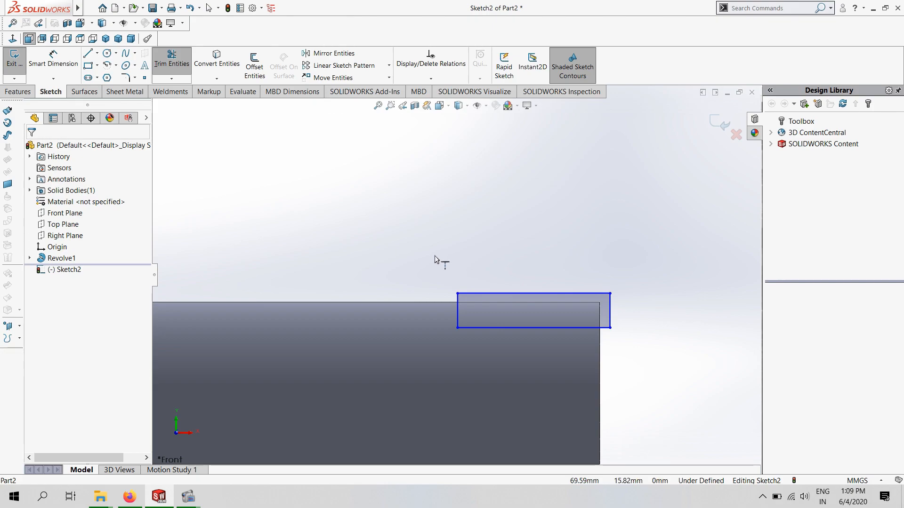
# - Dimension the distance from the rectangle's left side to the shaft's right end face as 20 mm
pyautogui.click(62, 66)
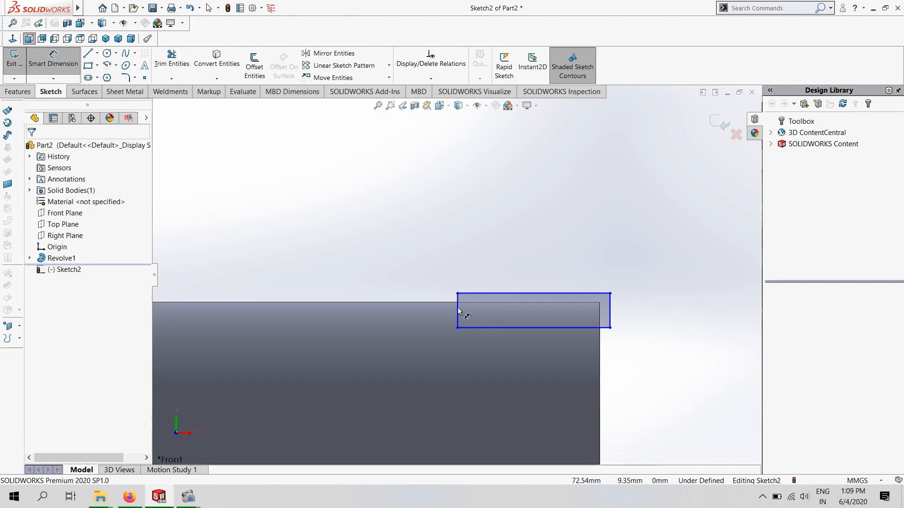
pyautogui.click(459, 311)
pyautogui.click(599, 313)
pyautogui.click(565, 241)
pyautogui.write('20')
pyautogui.press('Return')
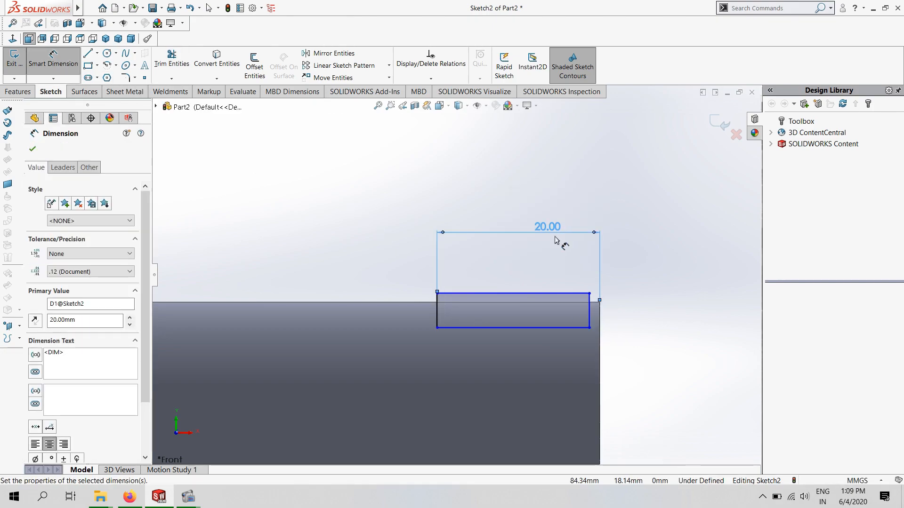
# - Dimension the rectangle's upper edge so that its length is 20 mm
pyautogui.click(590, 319)
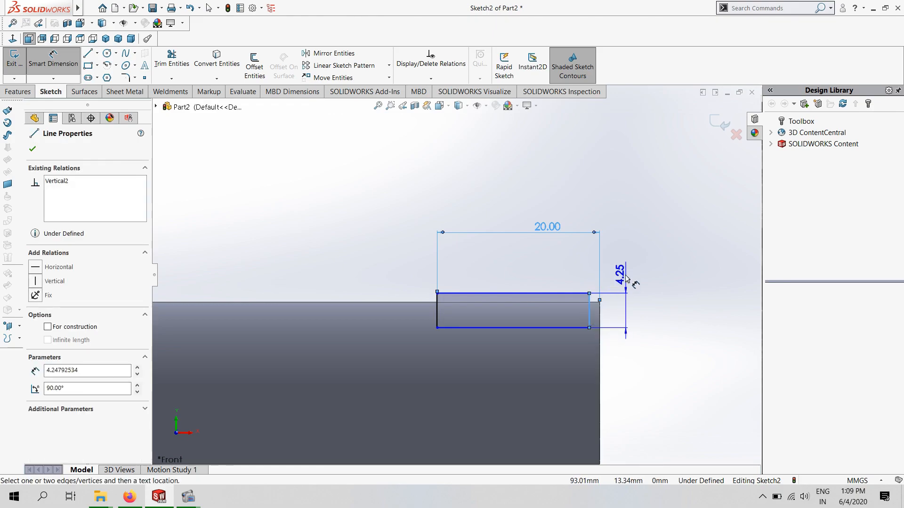
pyautogui.press('Escape')
pyautogui.press('d')
pyautogui.click(519, 294)
pyautogui.click(527, 269)
pyautogui.write('22')
pyautogui.press('Return')
pyautogui.doubleClick(526, 265)
pyautogui.write('220')
pyautogui.press('Return')
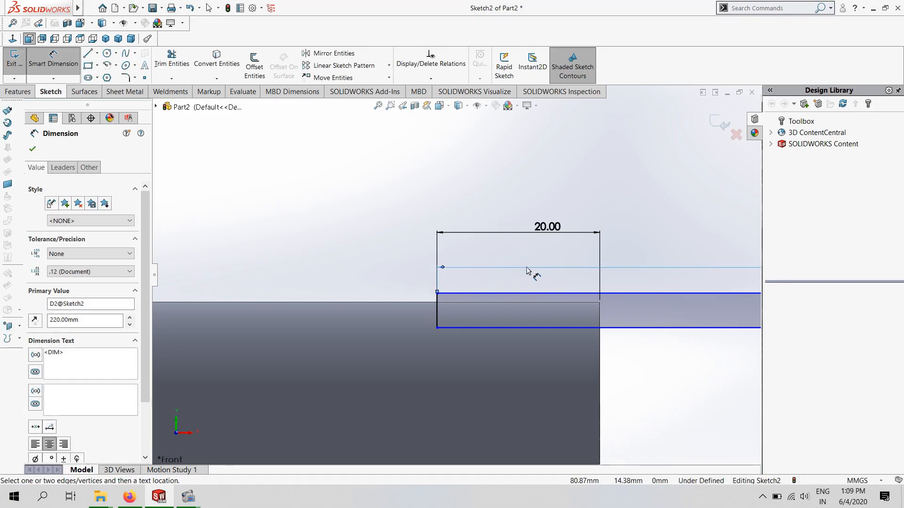
pyautogui.scroll(5, 455, 273)
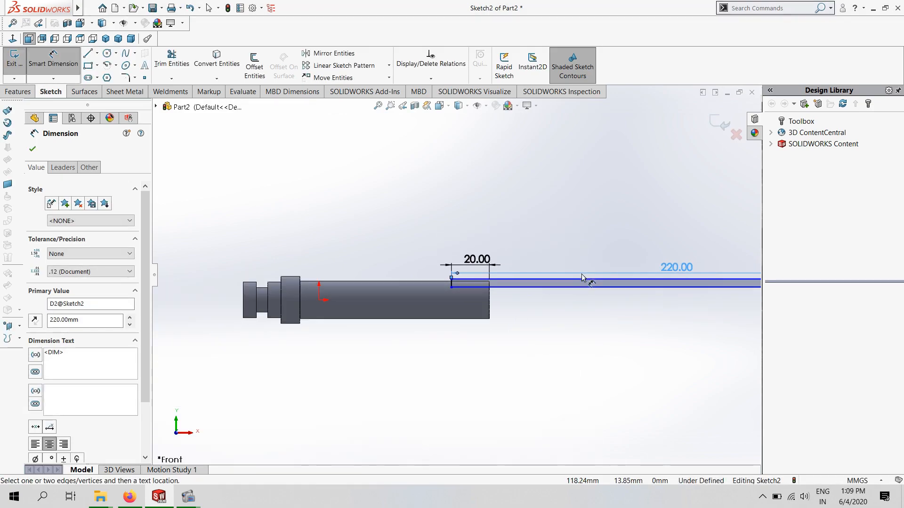
pyautogui.doubleClick(640, 267)
pyautogui.scroll(-10, 444, 296)
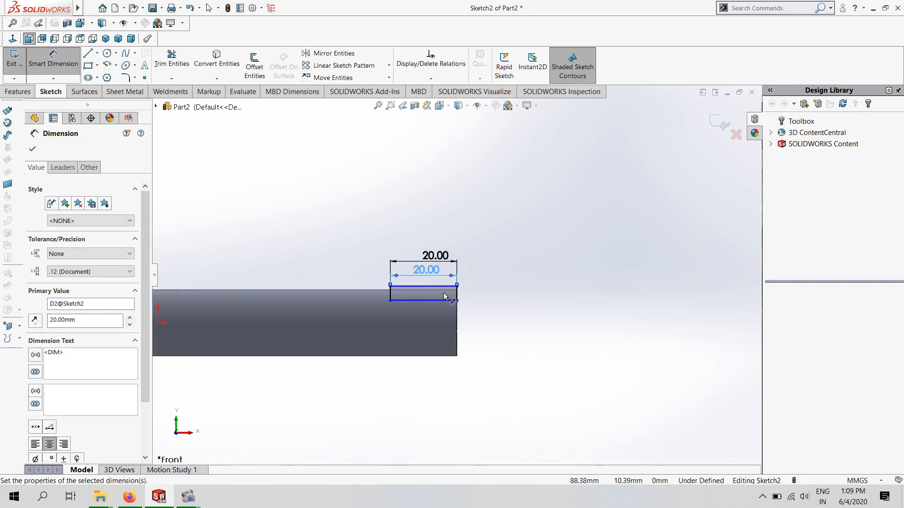
# - Dimension the rectangle's lower edge 3 mm below the shaft's upper edge
pyautogui.click(471, 305)
pyautogui.click(571, 286)
pyautogui.write('3')
pyautogui.press('Return')
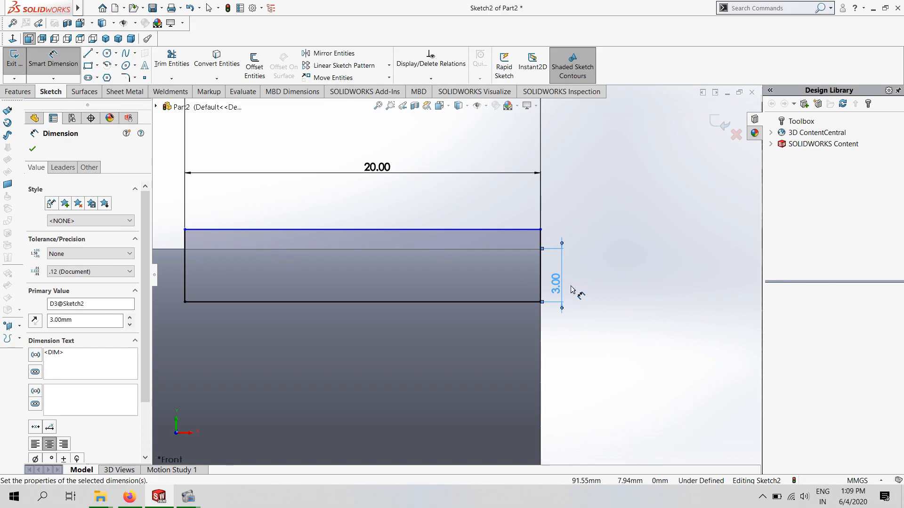
# - Cut the rectangle through the shaft as an Extruded Cut with a Mid Plane depth of 6 mm to form the keyway
pyautogui.scroll(3, 457, 276)
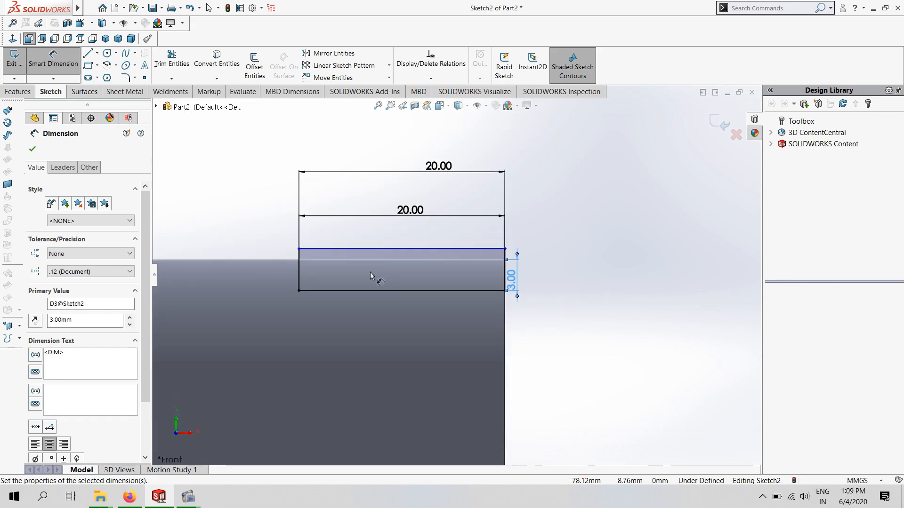
pyautogui.click(12, 96)
pyautogui.click(162, 66)
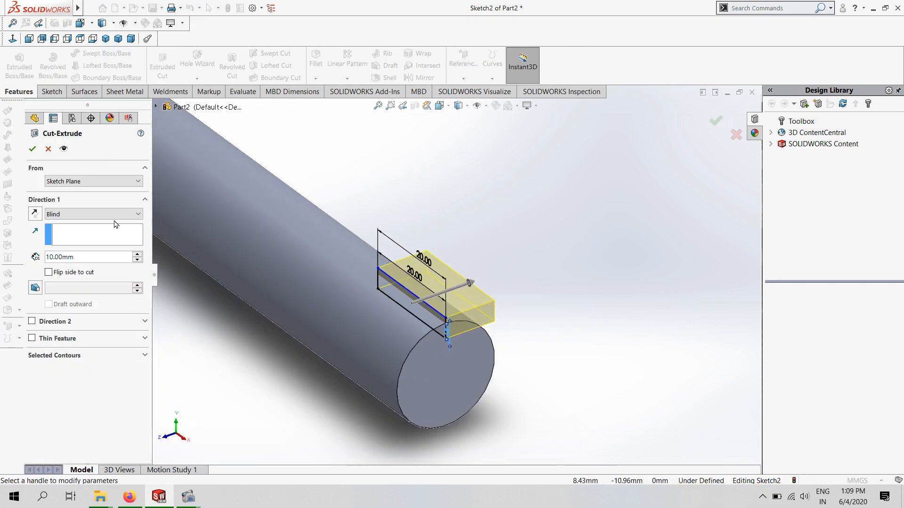
pyautogui.click(85, 216)
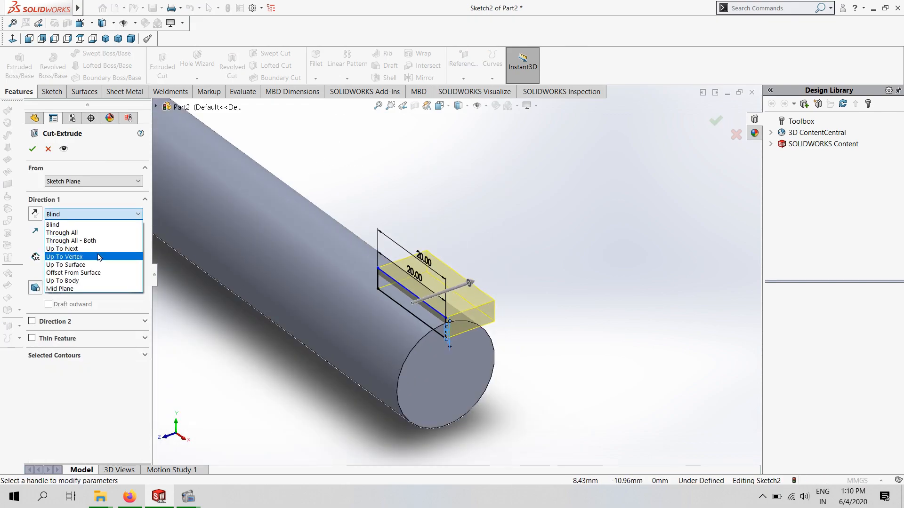
pyautogui.click(61, 289)
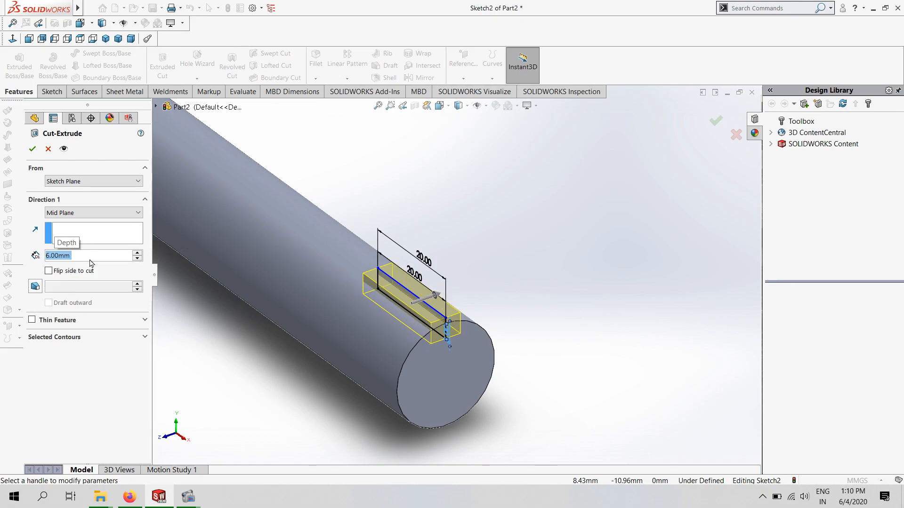
pyautogui.click(32, 149)
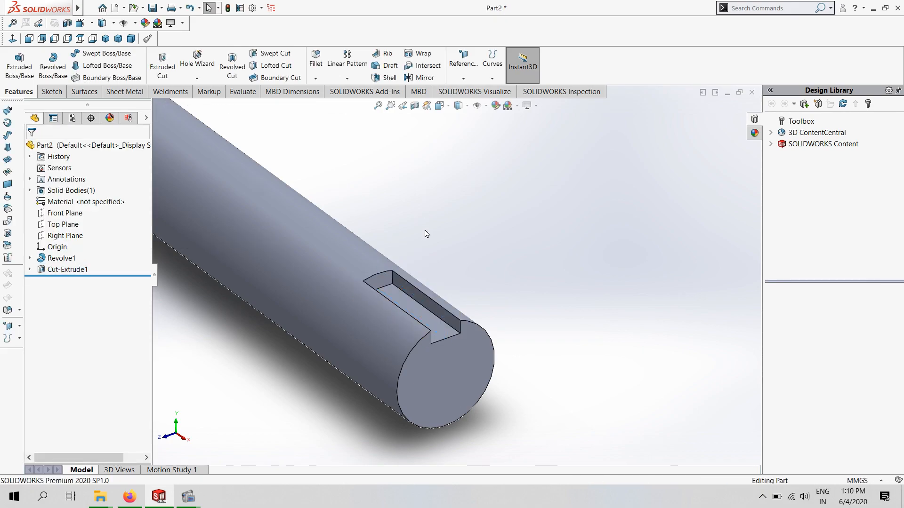
# - Open the Car paints under Painted in the appearance library
pyautogui.scroll(5, 453, 254)
pyautogui.moveTo(339, 254); pyautogui.dragTo(377, 292, button='middle')
pyautogui.scroll(-2, 400, 250)
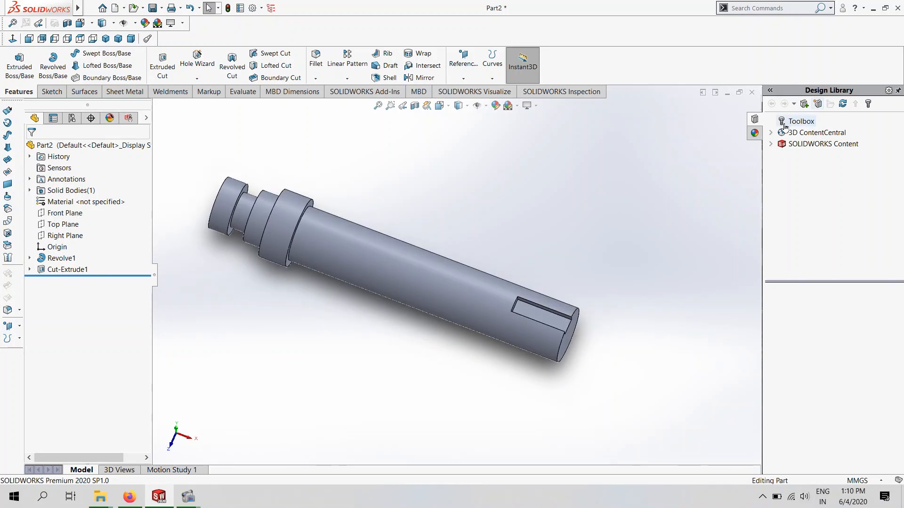
pyautogui.click(753, 134)
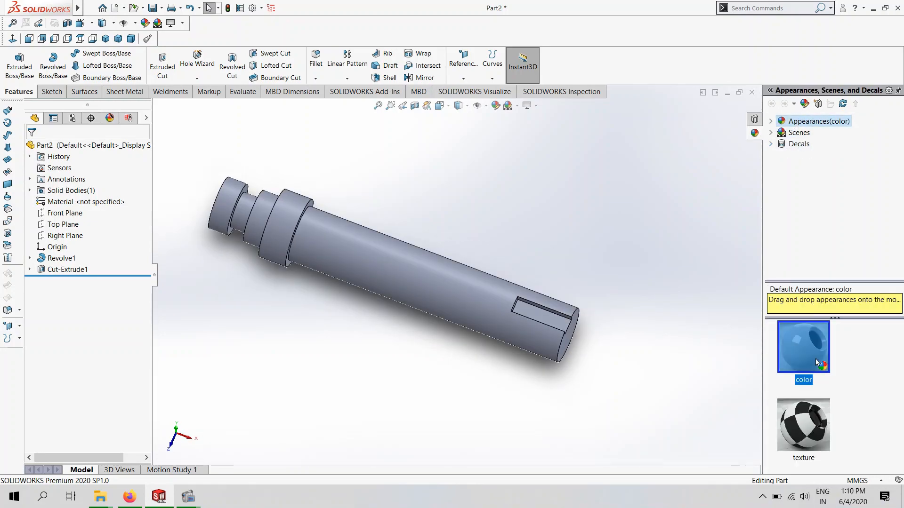
pyautogui.click(774, 121)
pyautogui.click(808, 143)
pyautogui.scroll(-3, 835, 230)
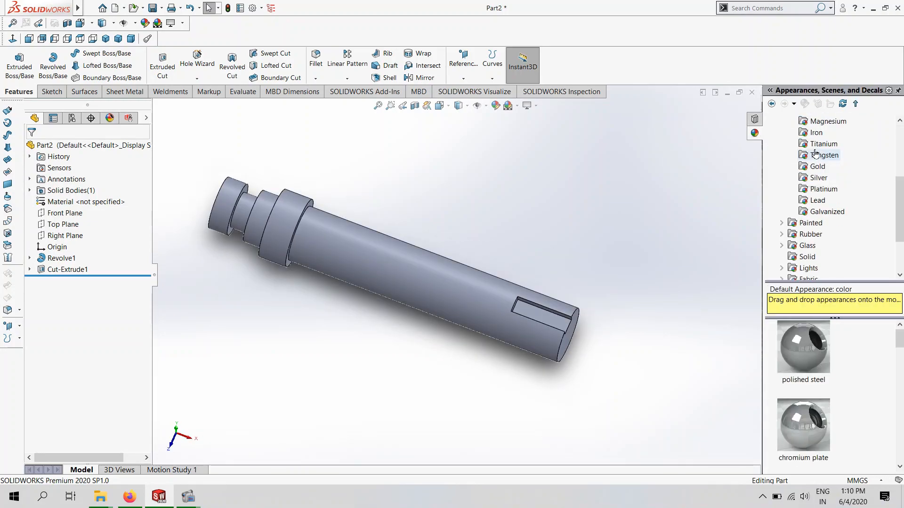
pyautogui.click(781, 222)
pyautogui.click(815, 234)
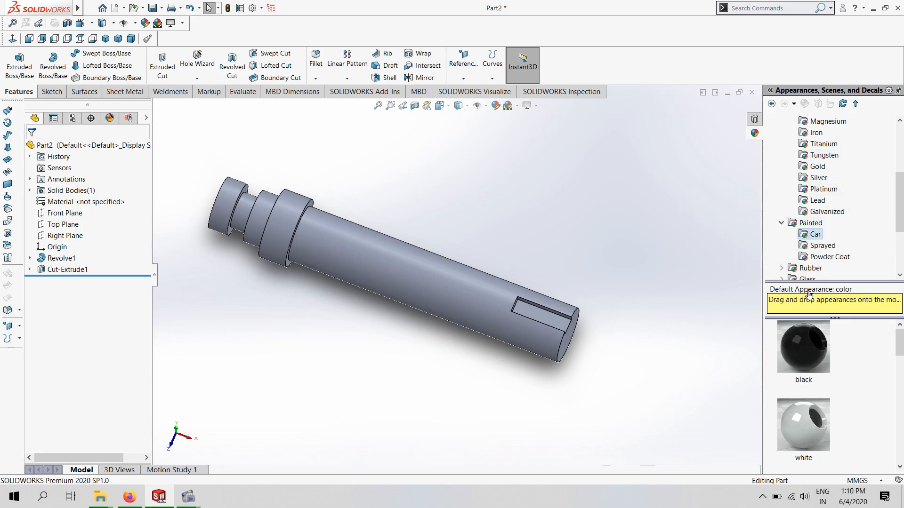
# - Apply the white car paint appearance to the whole shaft
pyautogui.scroll(3, 804, 381)
pyautogui.moveTo(803, 354); pyautogui.dragTo(417, 298)
pyautogui.moveTo(818, 412); pyautogui.dragTo(442, 302)
pyautogui.click(442, 297)
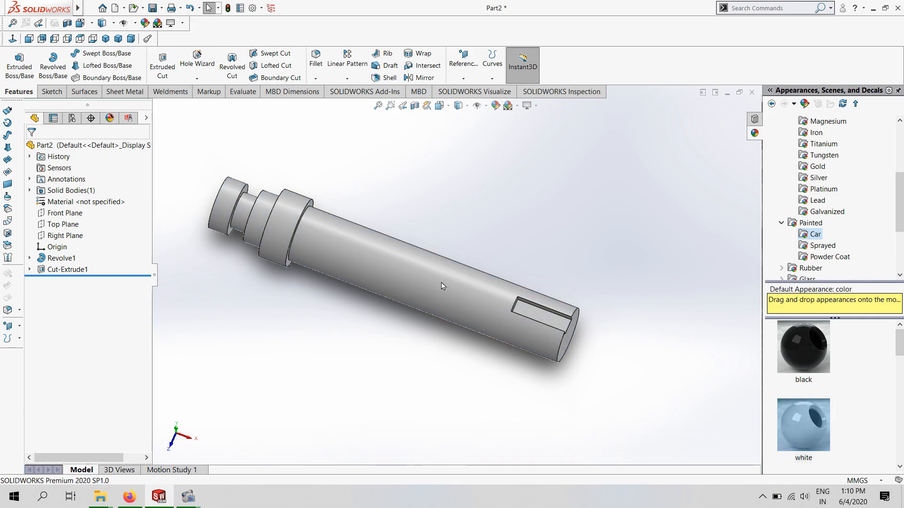
# - Save the part as "shaft" in a new folder named "ujoint" inside the ACad Models folder
pyautogui.scroll(3, 442, 284)
pyautogui.moveTo(442, 285); pyautogui.dragTo(447, 236, button='middle')
pyautogui.hotkey('ctrl', 's')
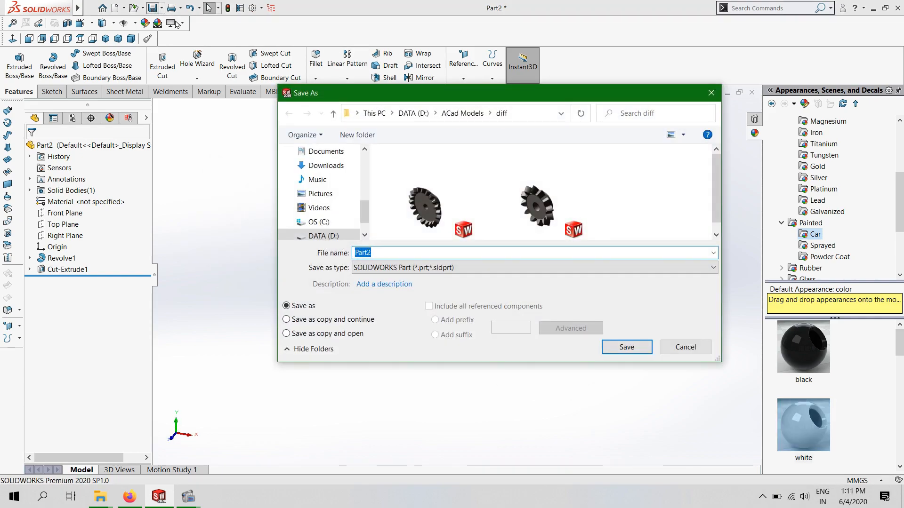
pyautogui.click(453, 114)
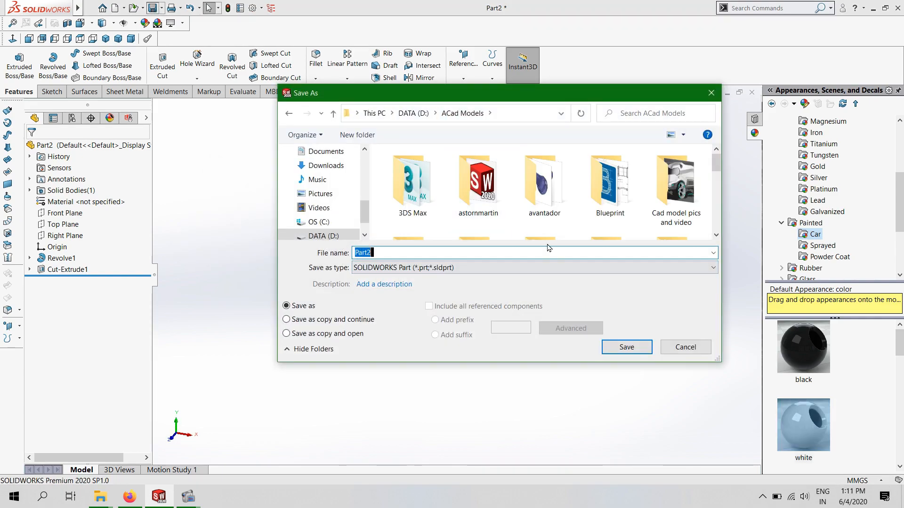
pyautogui.rightClick(521, 226)
pyautogui.moveTo(556, 331)
pyautogui.click(650, 334)
pyautogui.write('ujoint')
pyautogui.press('Return')
pyautogui.press('Return')
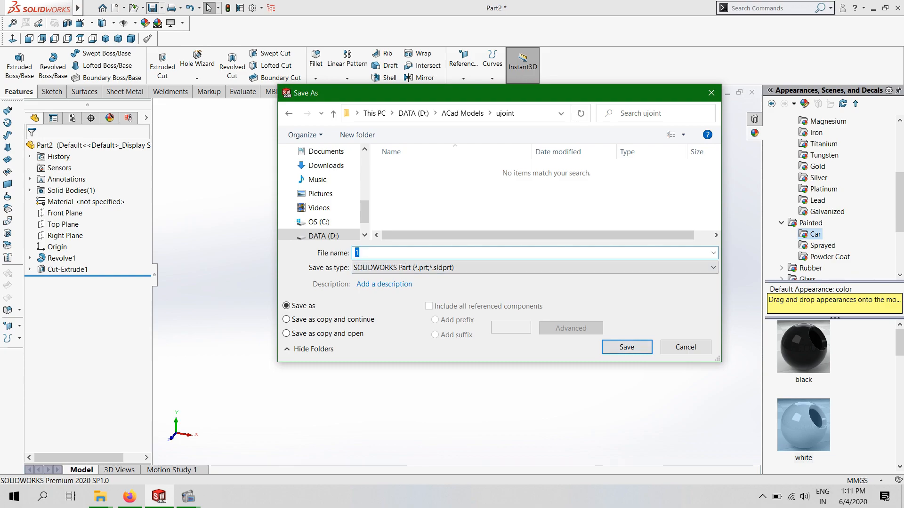
pyautogui.write('sha')
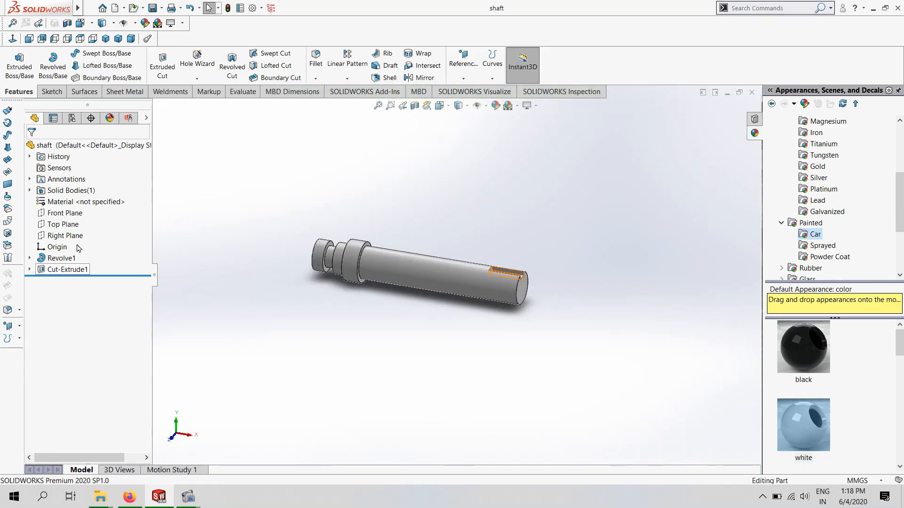
# - Open the revolve's profile sketch in front view and examine its dimensions along the whole shaft
pyautogui.click(29, 258)
pyautogui.click(75, 270)
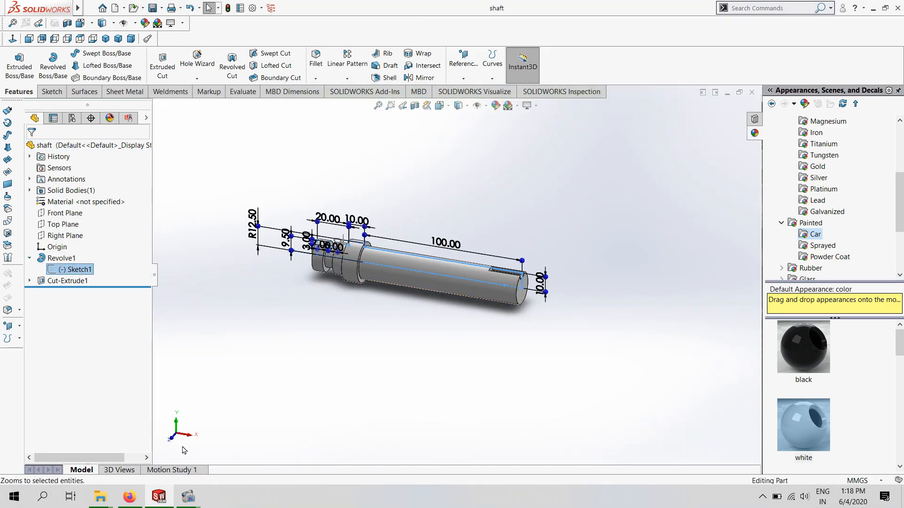
pyautogui.hotkey('ctrl', '1')
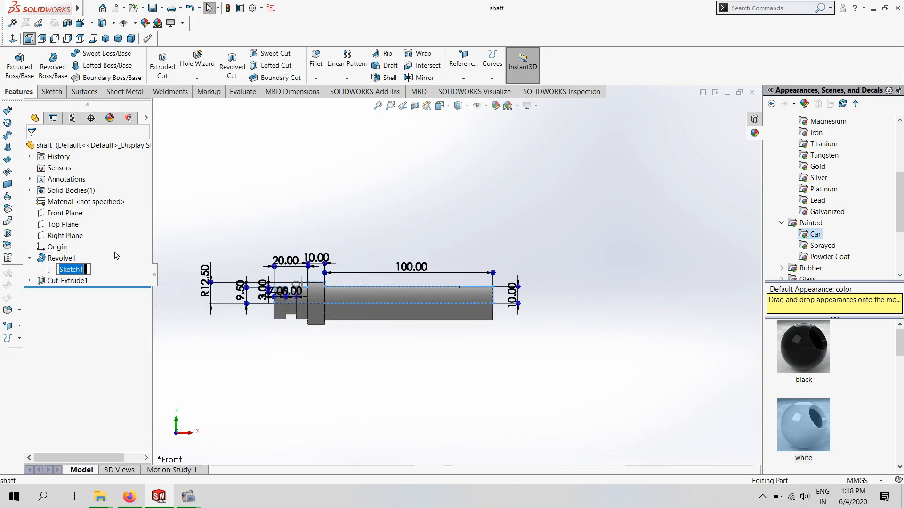
pyautogui.click(50, 270)
pyautogui.click(80, 237)
pyautogui.scroll(-4, 341, 288)
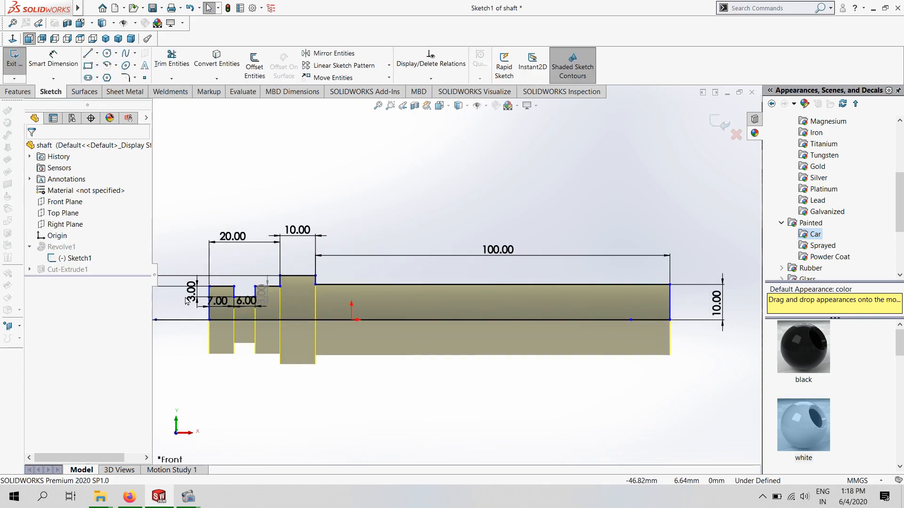
pyautogui.scroll(4, 346, 288)
pyautogui.scroll(-3, 348, 288)
pyautogui.scroll(-1, 430, 258)
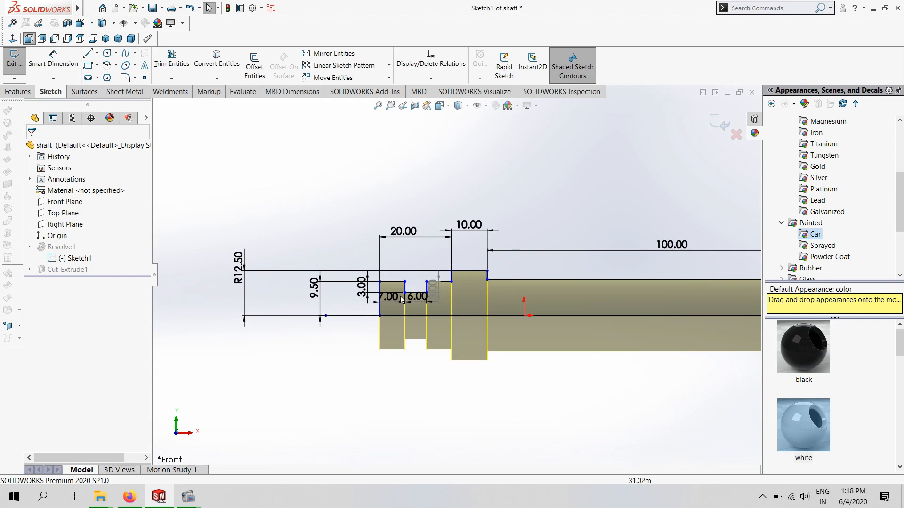
pyautogui.scroll(5, 497, 254)
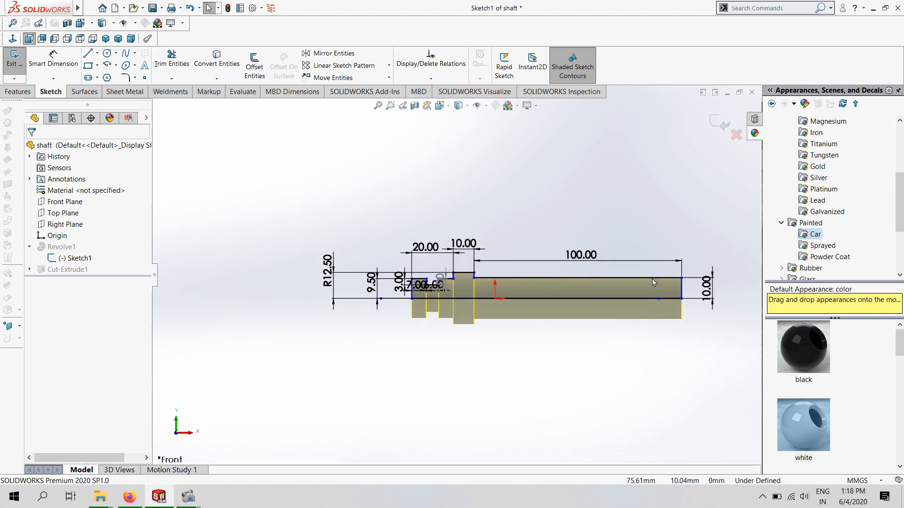
pyautogui.scroll(-4, 574, 301)
pyautogui.scroll(2, 202, 283)
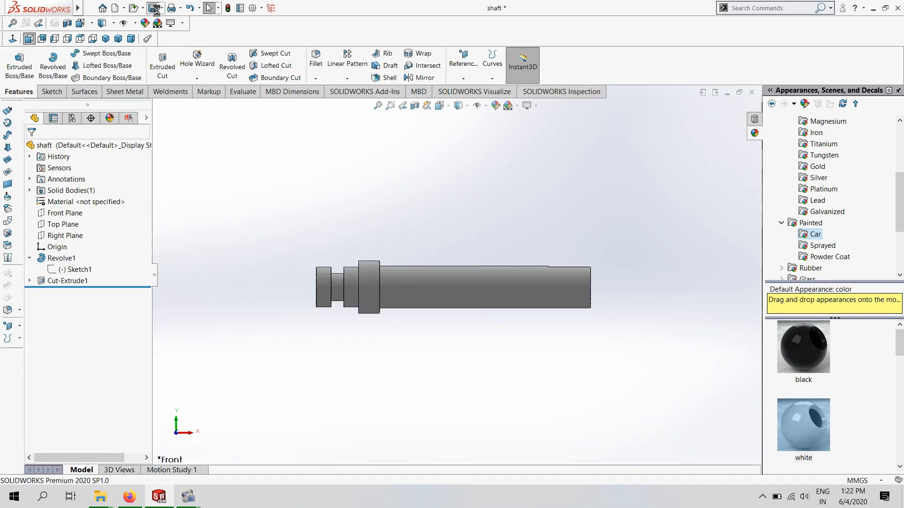
# - Close the shaft document and create a new part
pyautogui.click(751, 92)
pyautogui.click(115, 8)
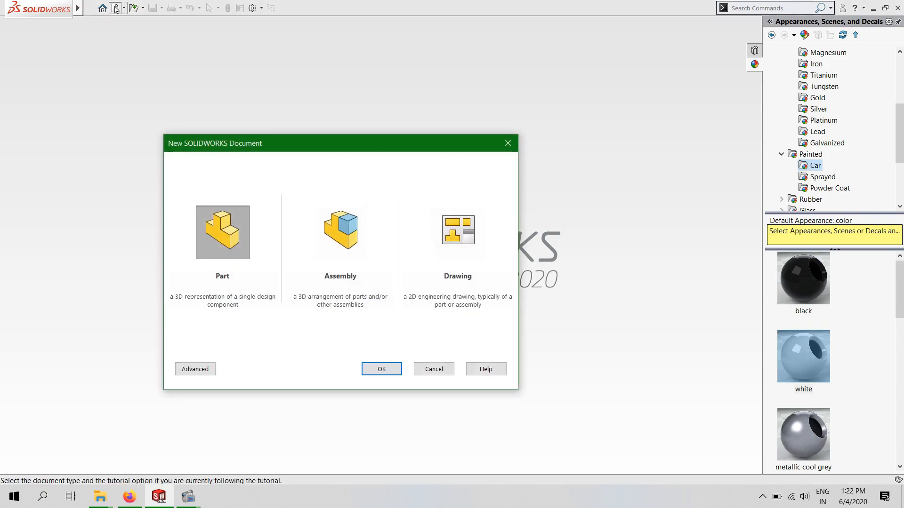
pyautogui.click(383, 369)
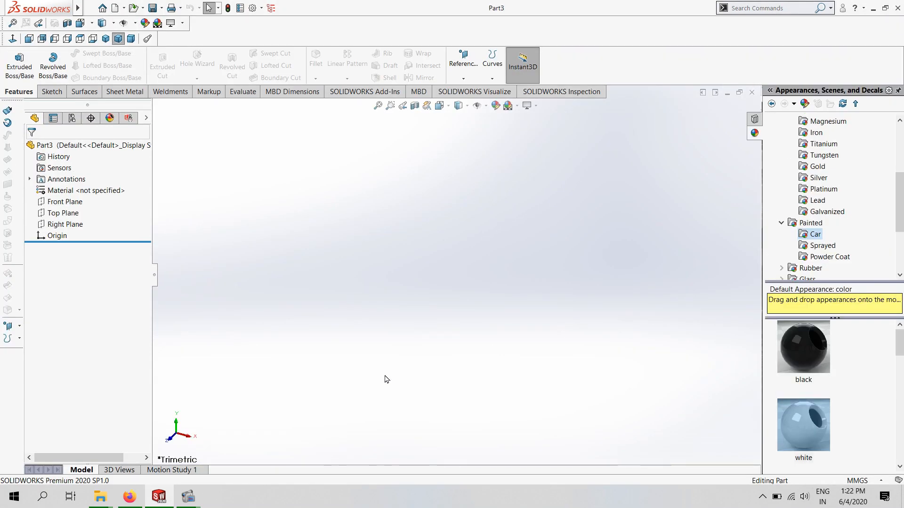
# - On the Front Plane, sketch a vertical centerline running through the origin
pyautogui.click(43, 204)
pyautogui.click(57, 191)
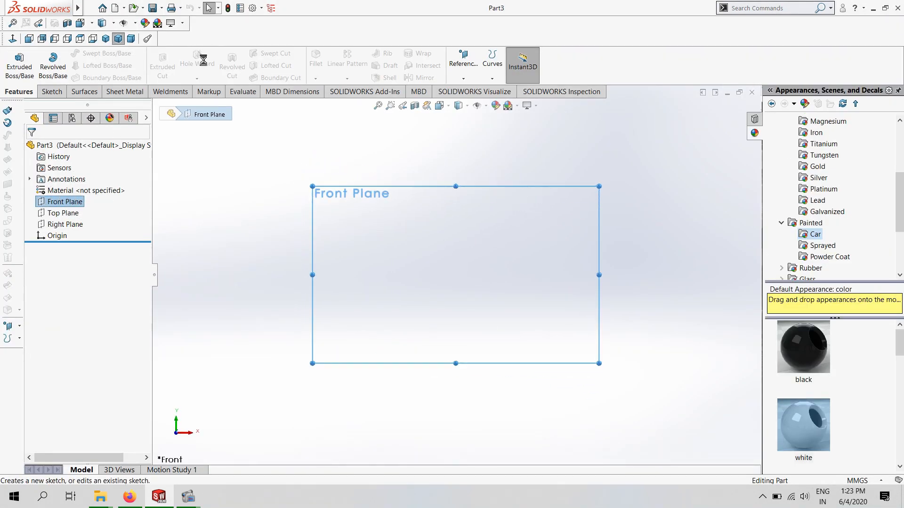
pyautogui.click(88, 54)
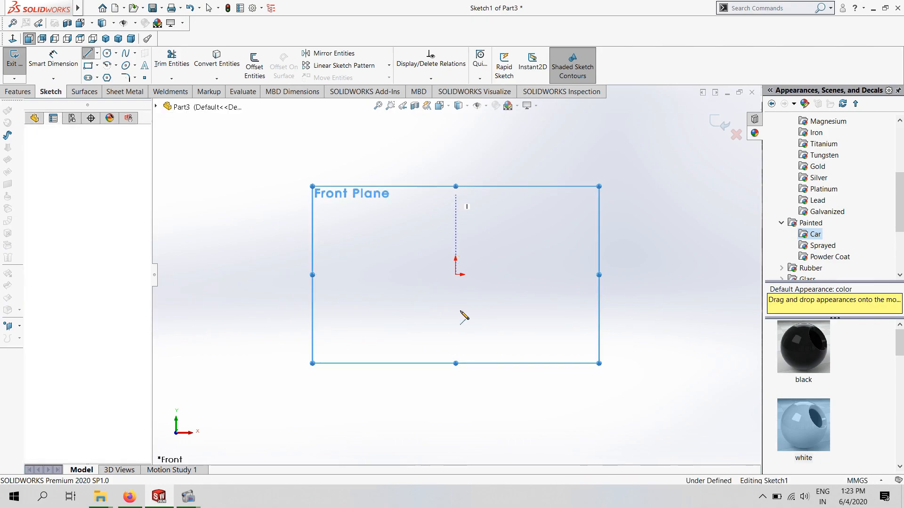
pyautogui.click(455, 194)
pyautogui.click(455, 323)
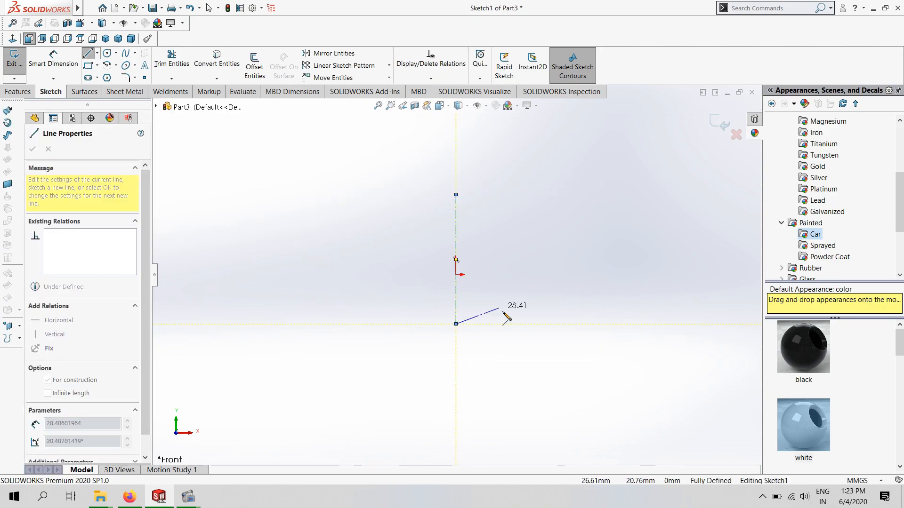
pyautogui.press('Escape')
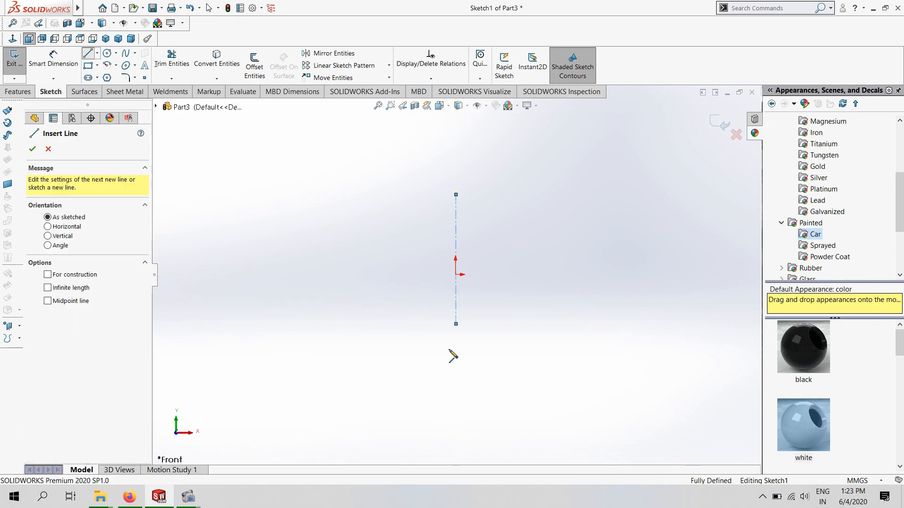
# - Sketch a closed L-shaped profile from the centerline's lower end, about 115 mm wide with a 34 mm high left side and a taller right portion
pyautogui.click(456, 324)
pyautogui.click(455, 293)
pyautogui.click(505, 293)
pyautogui.click(505, 224)
pyautogui.click(561, 224)
pyautogui.click(561, 323)
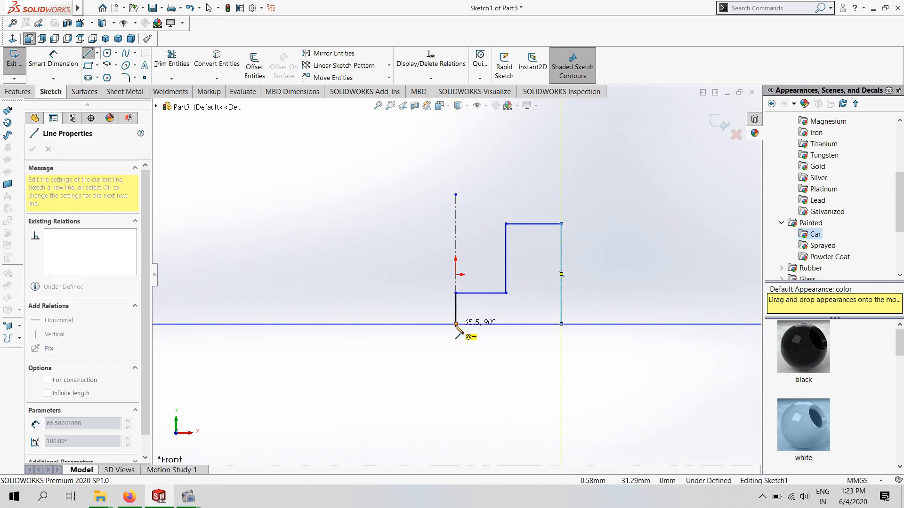
pyautogui.click(456, 324)
# - Dimension the profile's left side on the centerline as 34 mm and its inner horizontal step edge as 19 mm
pyautogui.click(54, 63)
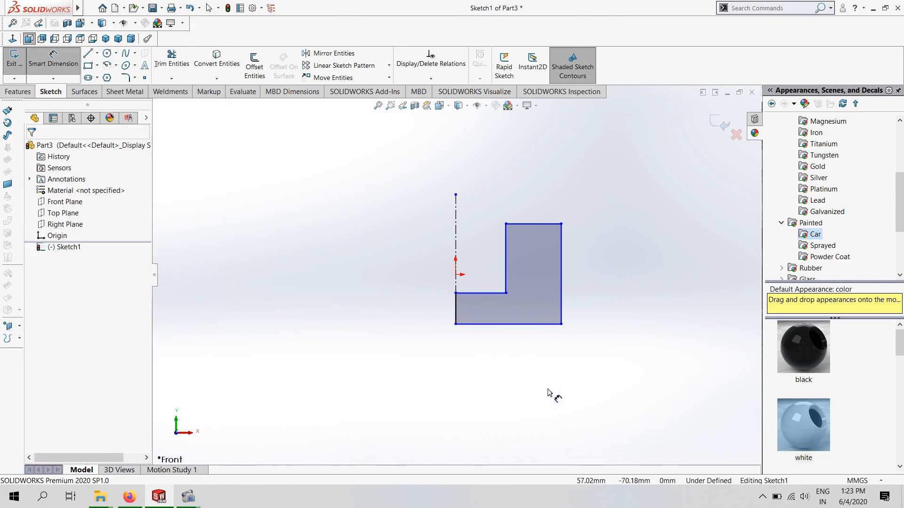
pyautogui.click(457, 305)
pyautogui.click(425, 311)
pyautogui.press('Return')
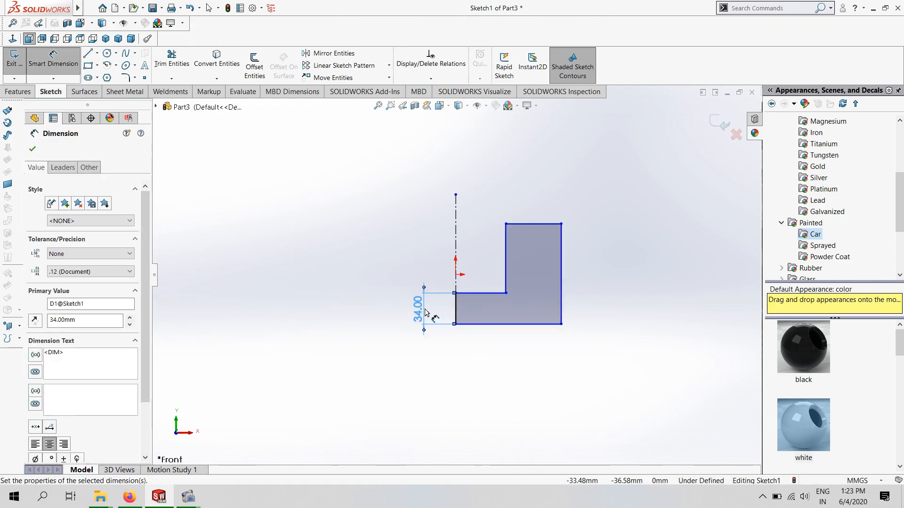
pyautogui.click(485, 293)
pyautogui.click(470, 267)
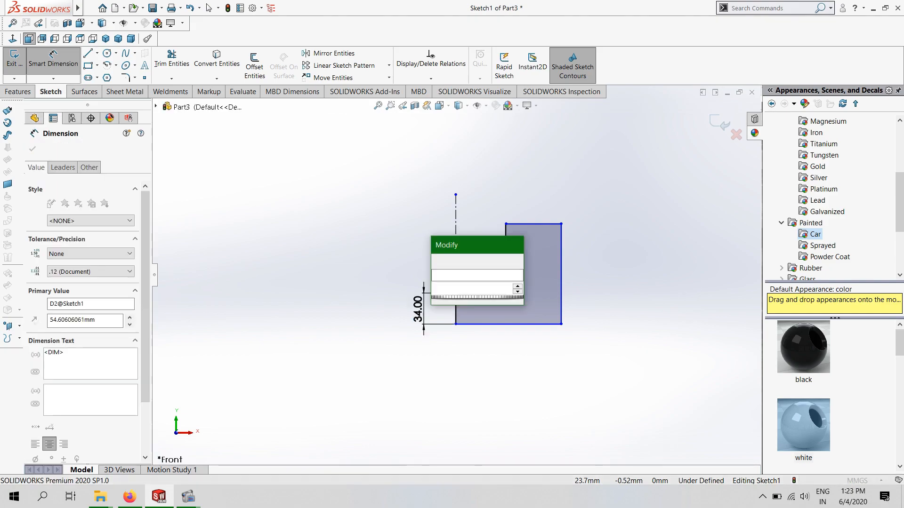
pyautogui.write('19')
pyautogui.press('Return')
# - Dimension the profile's right side as 56 mm and its lower edge as 34 mm
pyautogui.click(562, 273)
pyautogui.click(590, 296)
pyautogui.write('56')
pyautogui.press('Return')
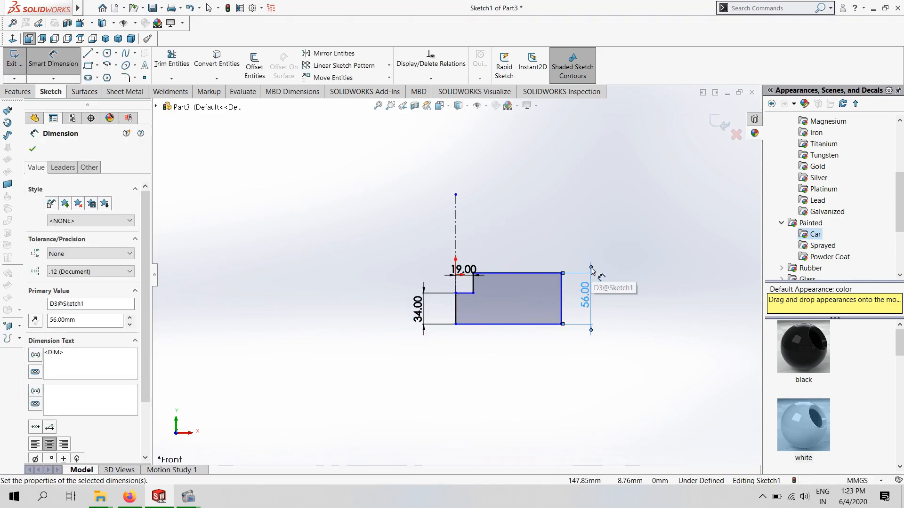
pyautogui.click(522, 324)
pyautogui.click(502, 348)
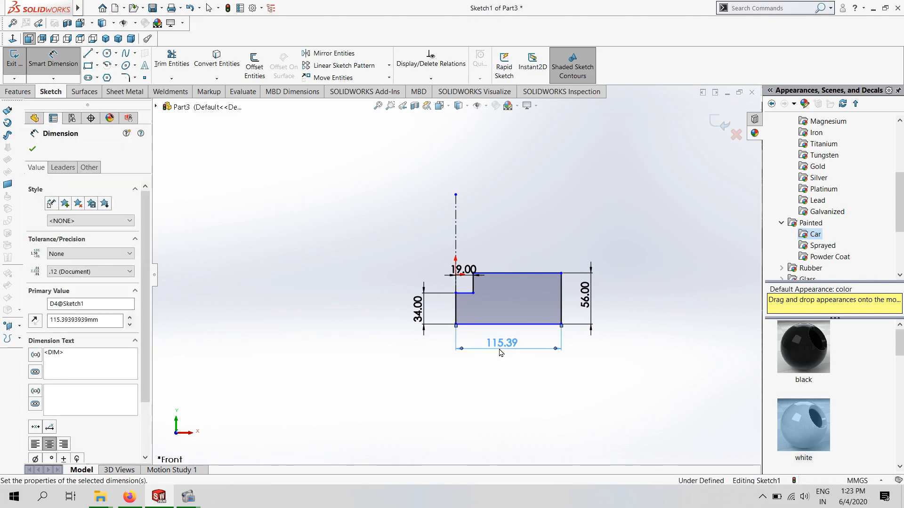
pyautogui.write('34')
pyautogui.press('Return')
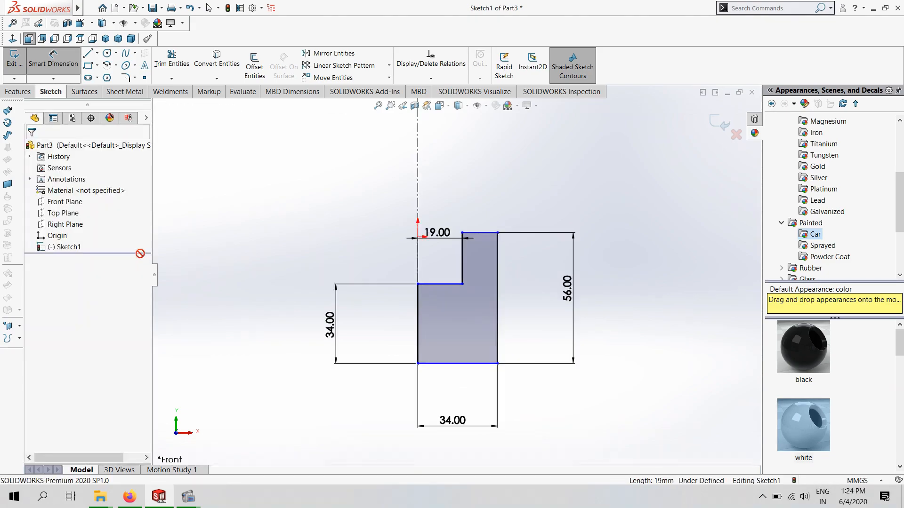
pyautogui.click(442, 285)
pyautogui.click(460, 363)
pyautogui.click(386, 325)
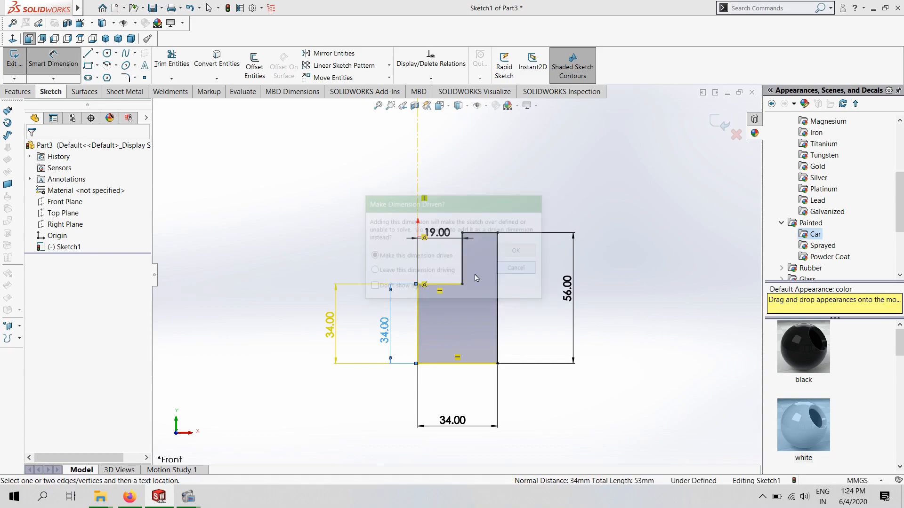
# - Set the height of the L-shaped profile's left side to 14 mm
pyautogui.doubleClick(331, 323)
pyautogui.write('14')
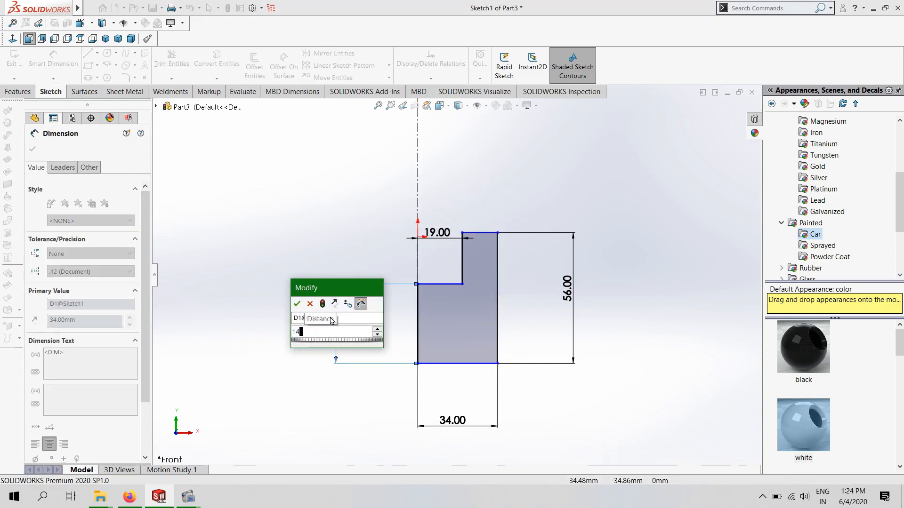
pyautogui.press('Return')
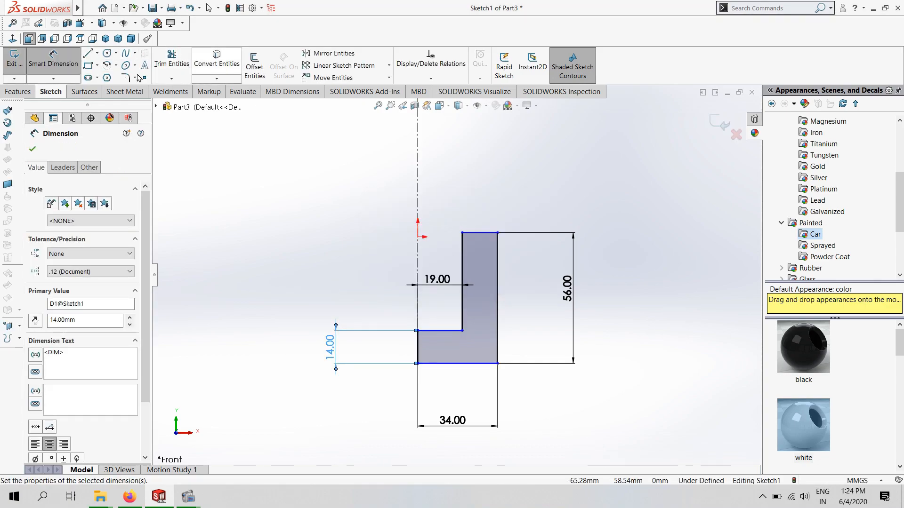
# - Mirror the L-shaped profile about the vertical centerline and trim away the shared middle line to form a closed U
pyautogui.click(336, 53)
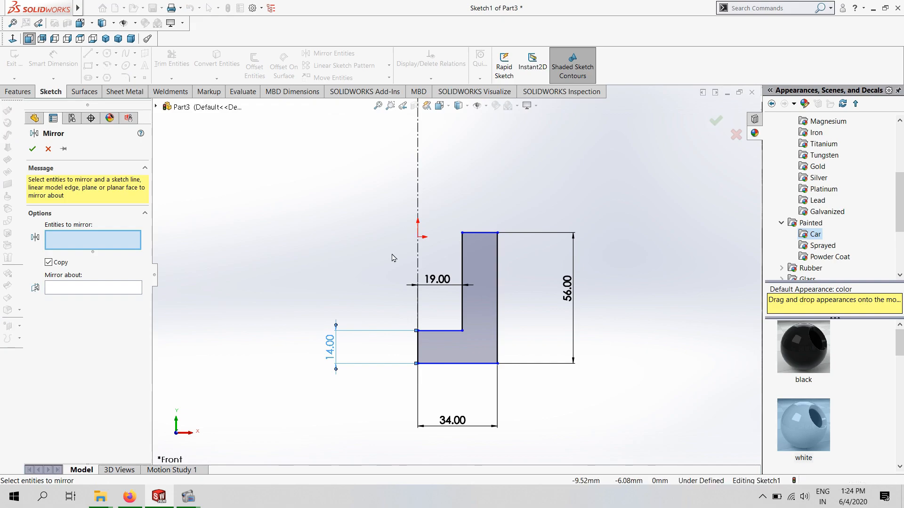
pyautogui.click(418, 205)
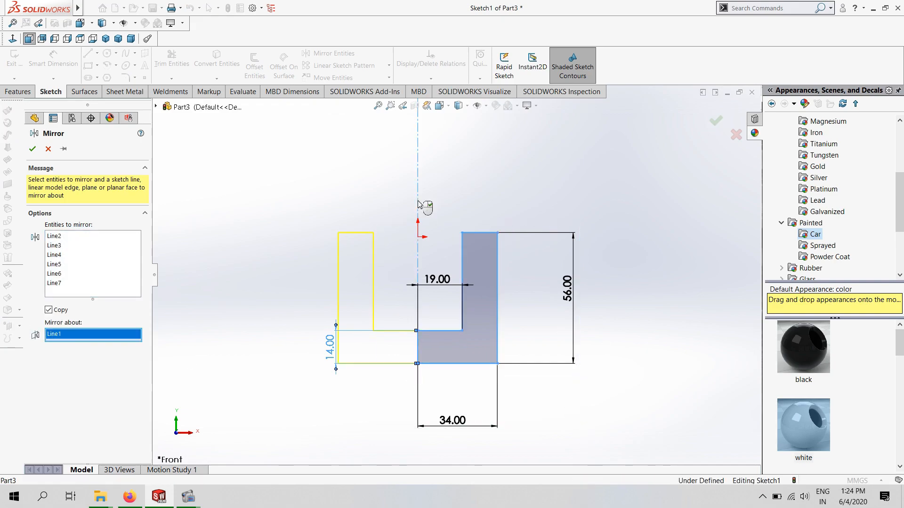
pyautogui.click(32, 149)
pyautogui.click(172, 61)
pyautogui.click(418, 348)
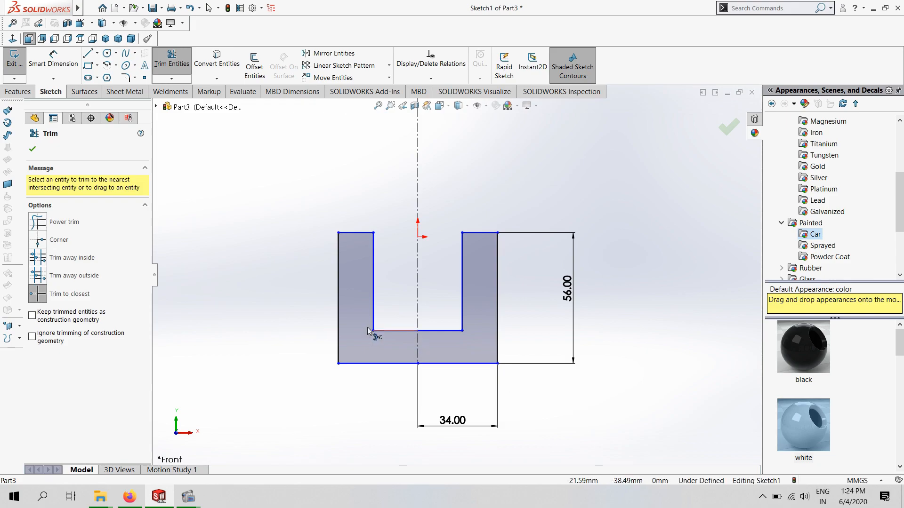
pyautogui.click(33, 149)
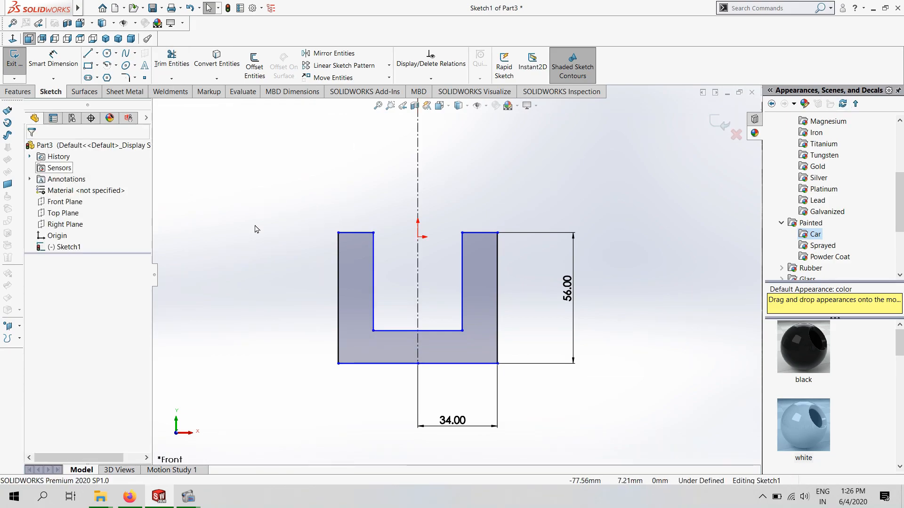
# - Extrude the U-shaped sketch 34 mm with the Mid Plane end condition
pyautogui.scroll(1, 224, 85)
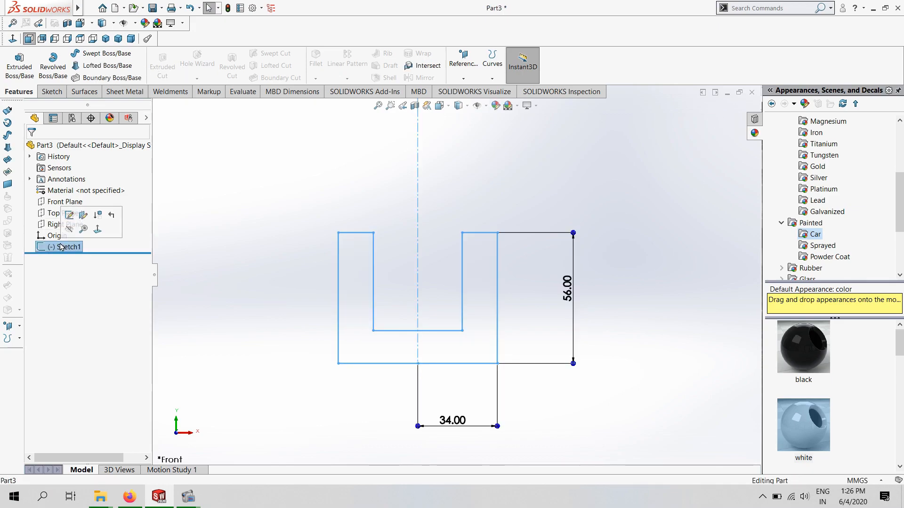
pyautogui.click(42, 251)
pyautogui.click(47, 215)
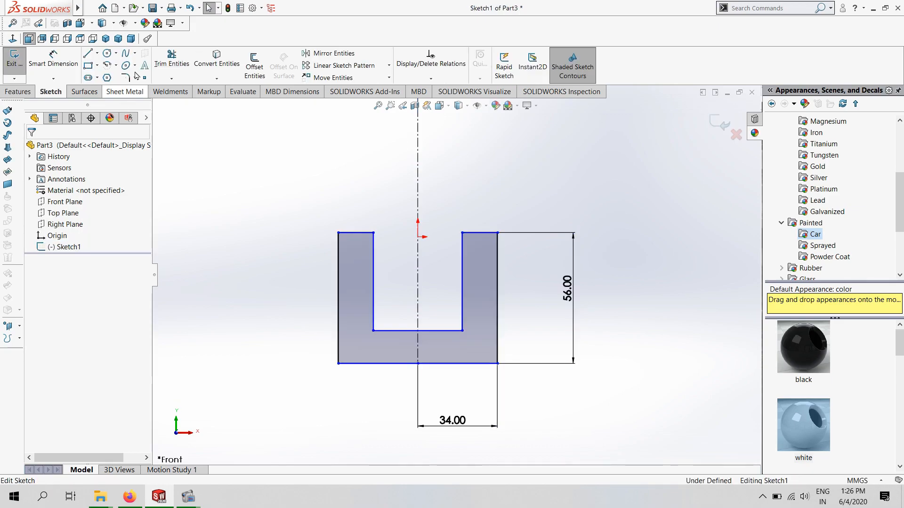
pyautogui.click(19, 91)
pyautogui.moveTo(287, 265); pyautogui.dragTo(258, 317, button='middle')
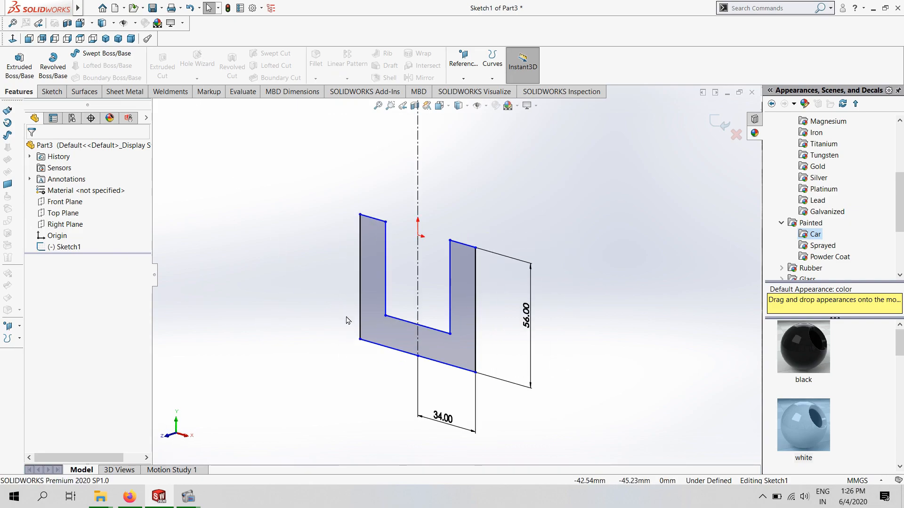
pyautogui.scroll(-9, 397, 353)
pyautogui.scroll(6, 490, 394)
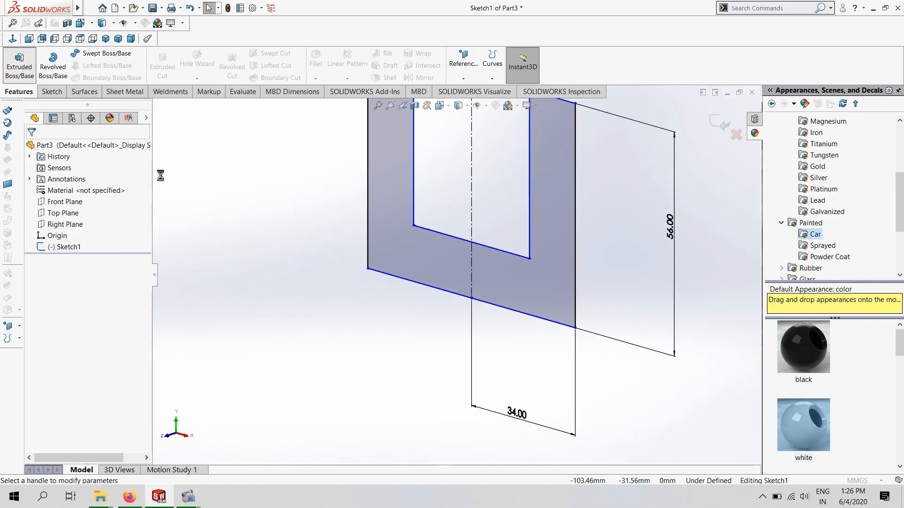
pyautogui.click(110, 215)
pyautogui.click(101, 262)
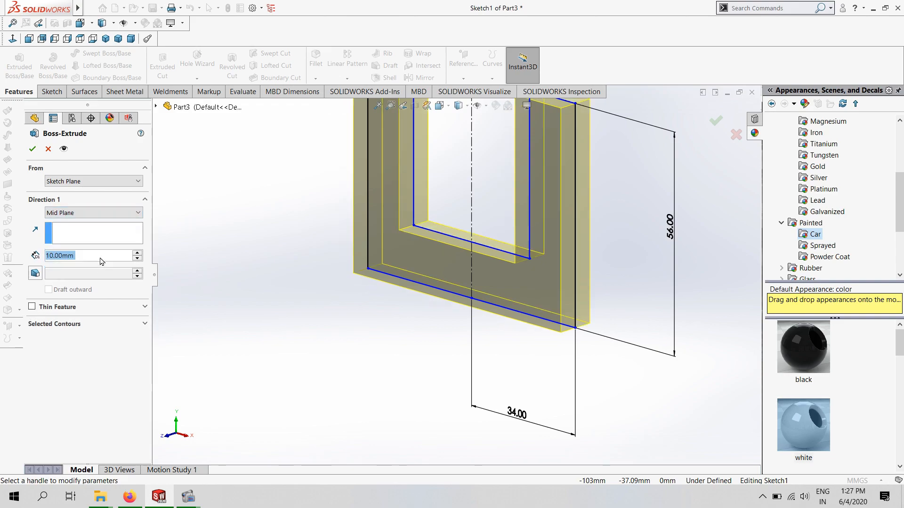
pyautogui.write('34')
pyautogui.press('Return')
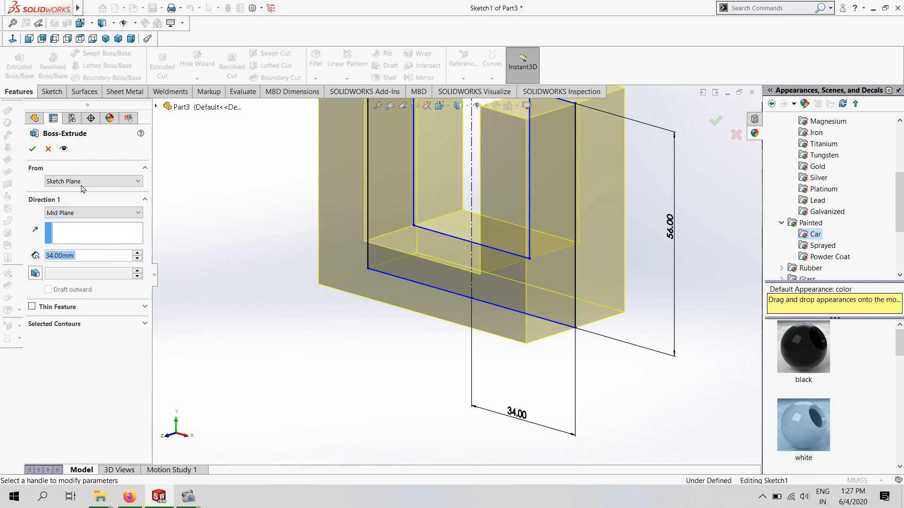
pyautogui.click(32, 149)
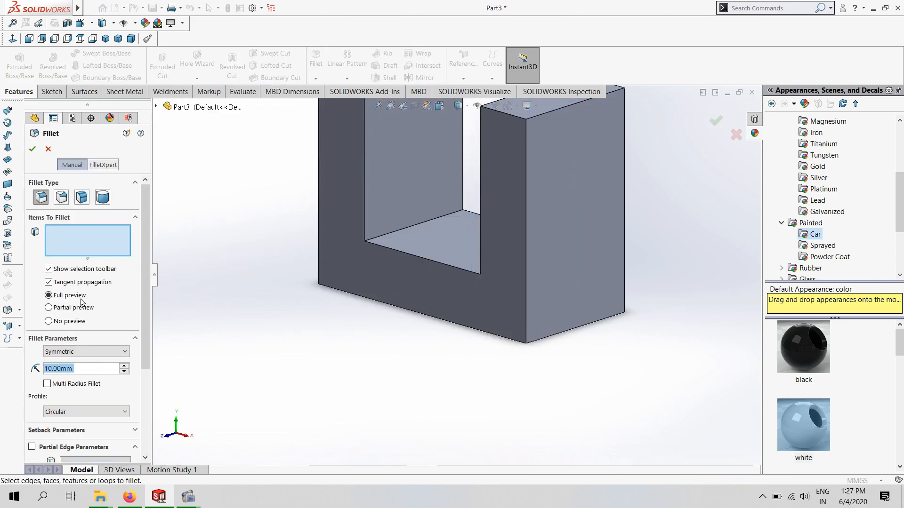
pyautogui.moveTo(540, 175); pyautogui.dragTo(556, 112, button='middle')
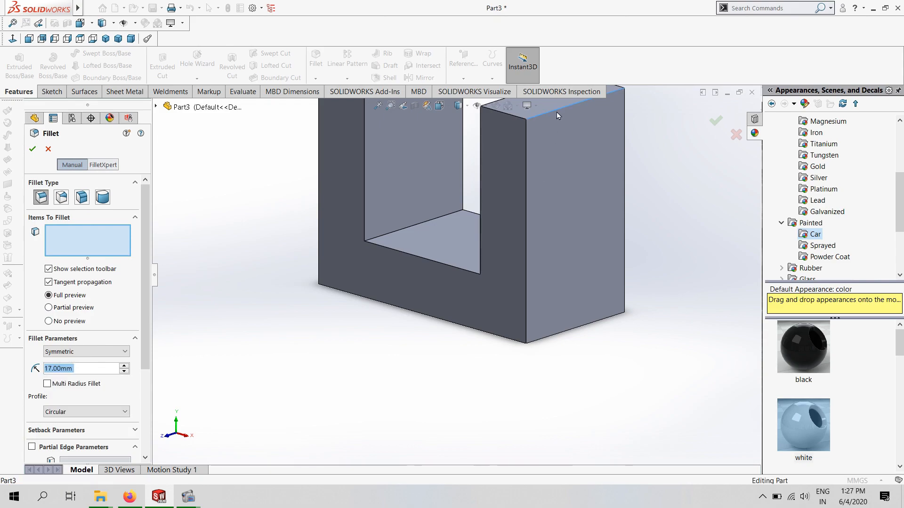
pyautogui.click(545, 131)
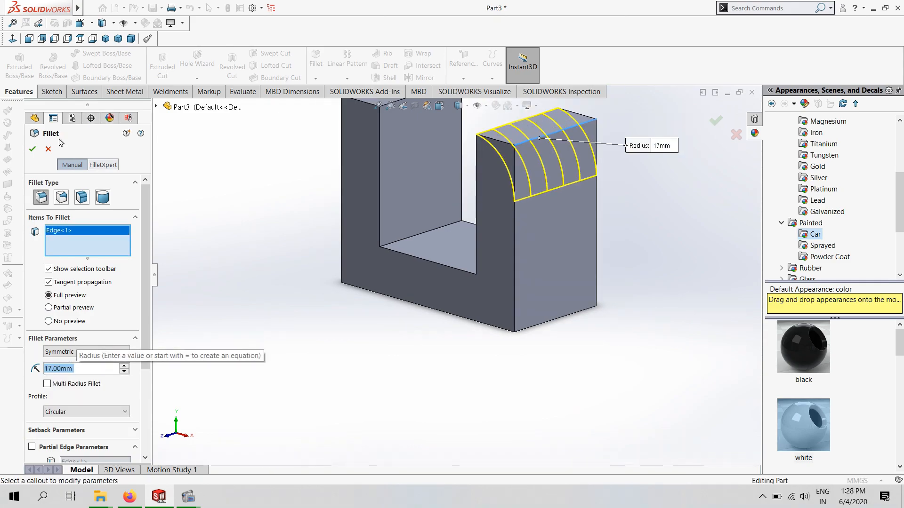
pyautogui.press('Escape')
pyautogui.rightClick(51, 258)
pyautogui.click(86, 225)
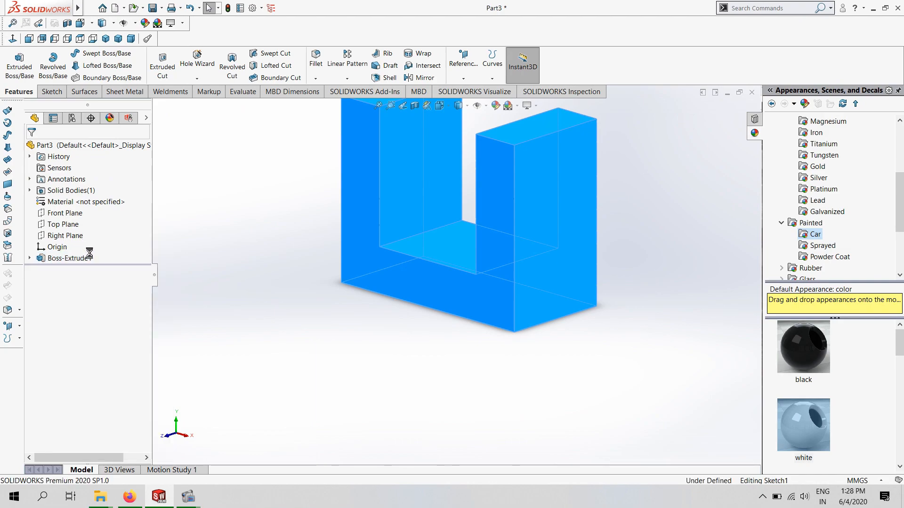
pyautogui.moveTo(295, 312); pyautogui.dragTo(239, 308, button='middle')
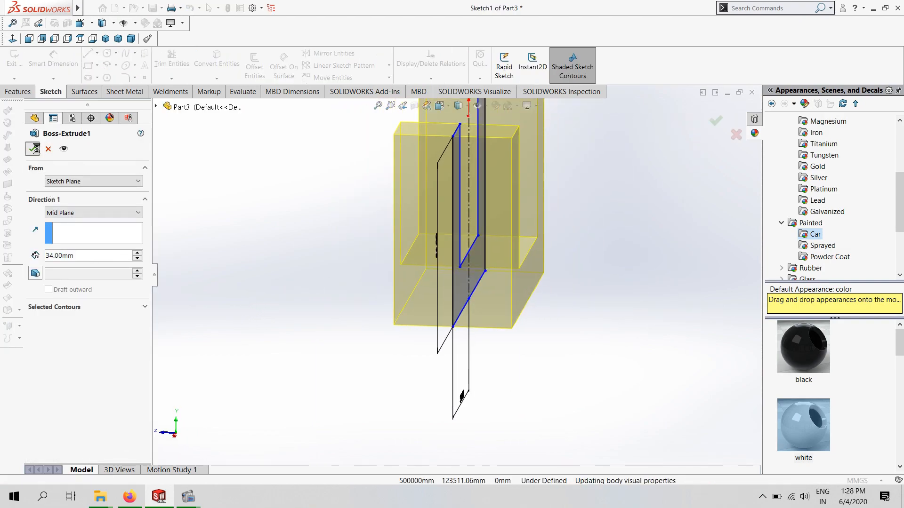
pyautogui.click(36, 150)
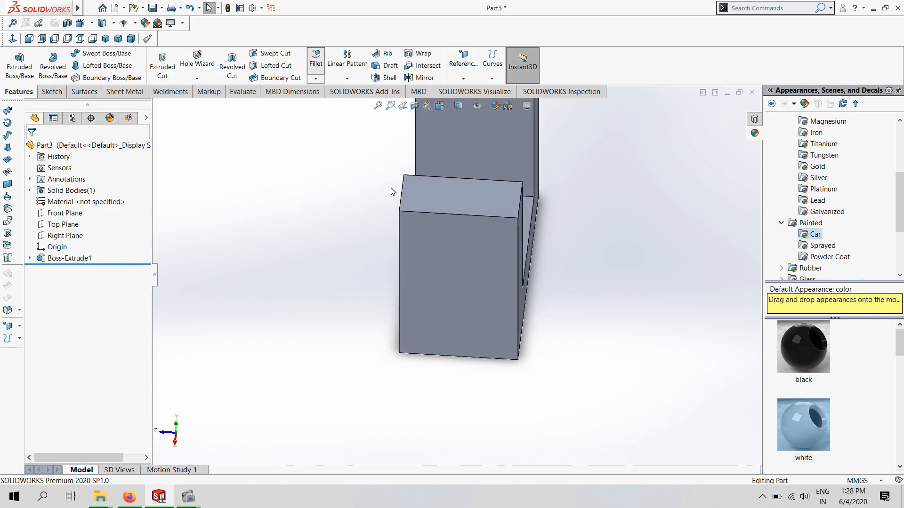
# - Fillet the four upper side edges of the two fork arms with a 17 mm radius to round their ends
pyautogui.click(401, 193)
pyautogui.click(499, 213)
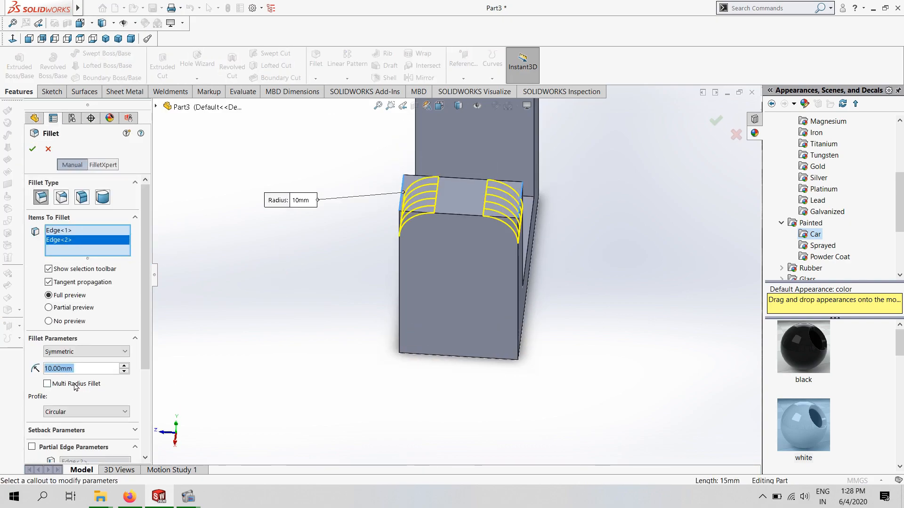
pyautogui.press('Return')
pyautogui.scroll(4, 420, 170)
pyautogui.scroll(-3, 428, 175)
pyautogui.click(450, 188)
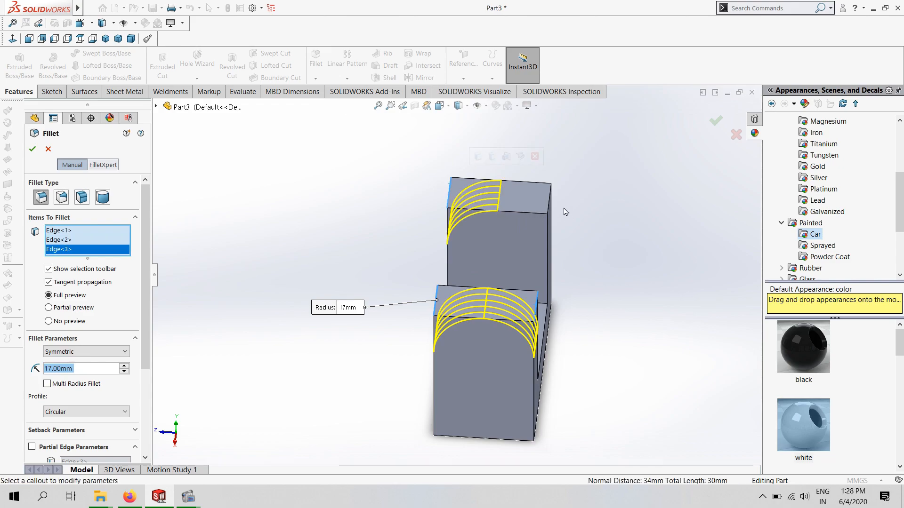
pyautogui.click(548, 207)
pyautogui.click(32, 149)
# - Fillet the two inner corner edges and the two outer bottom edges of the fork with a 14.5 mm radius
pyautogui.moveTo(250, 238); pyautogui.dragTo(372, 238, button='middle')
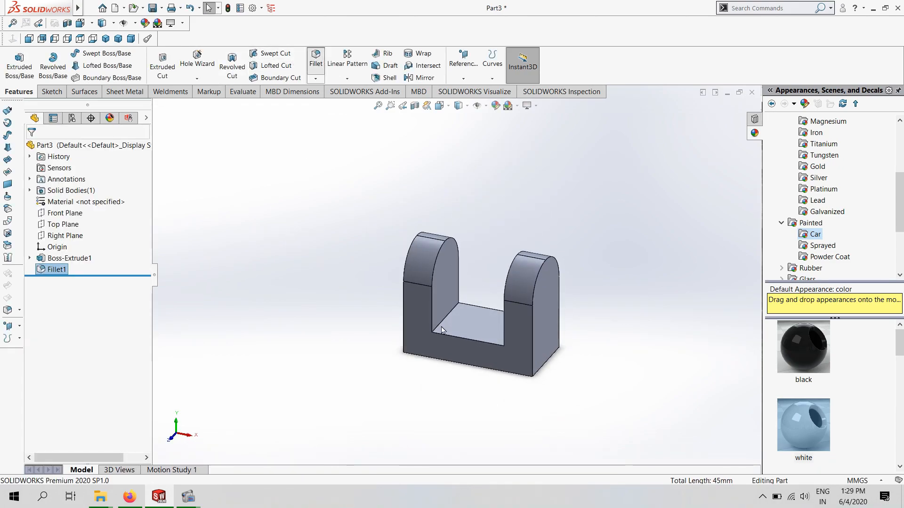
pyautogui.write('14.5')
pyautogui.press('Return')
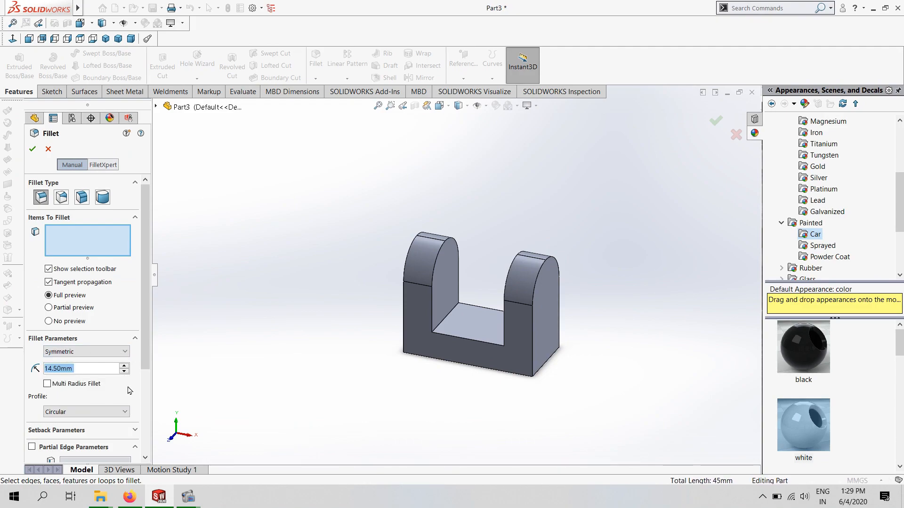
pyautogui.click(439, 327)
pyautogui.moveTo(438, 327); pyautogui.dragTo(445, 292, button='middle')
pyautogui.click(509, 316)
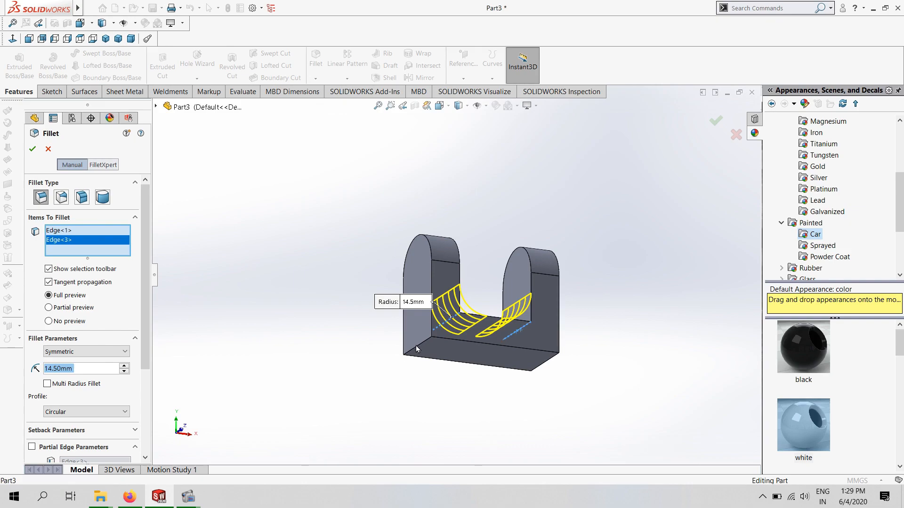
pyautogui.click(416, 346)
pyautogui.moveTo(421, 349); pyautogui.dragTo(541, 386, button='middle')
pyautogui.click(518, 356)
pyautogui.press('Return')
# - Open a sketch on the fork's bottom face, leave it empty, and undo the 14.5 mm fillet
pyautogui.moveTo(398, 355); pyautogui.dragTo(492, 326, button='middle')
pyautogui.click(527, 330)
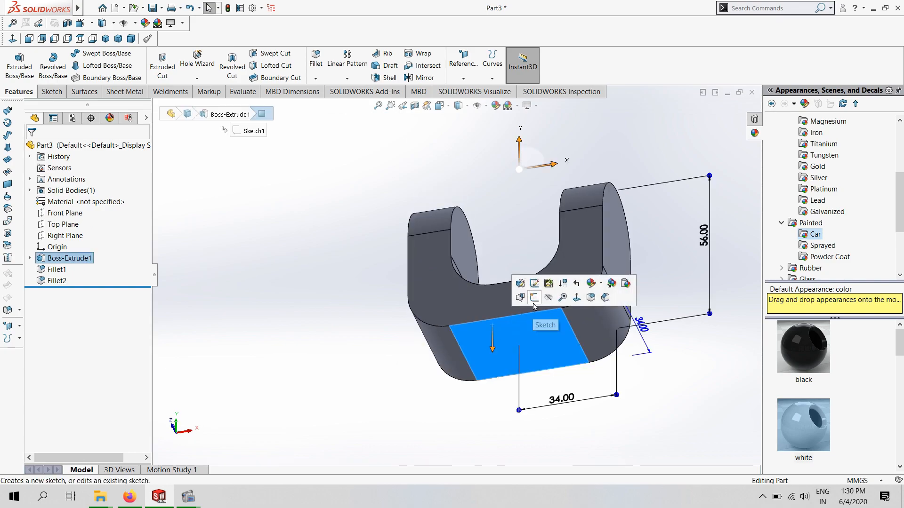
pyautogui.click(534, 301)
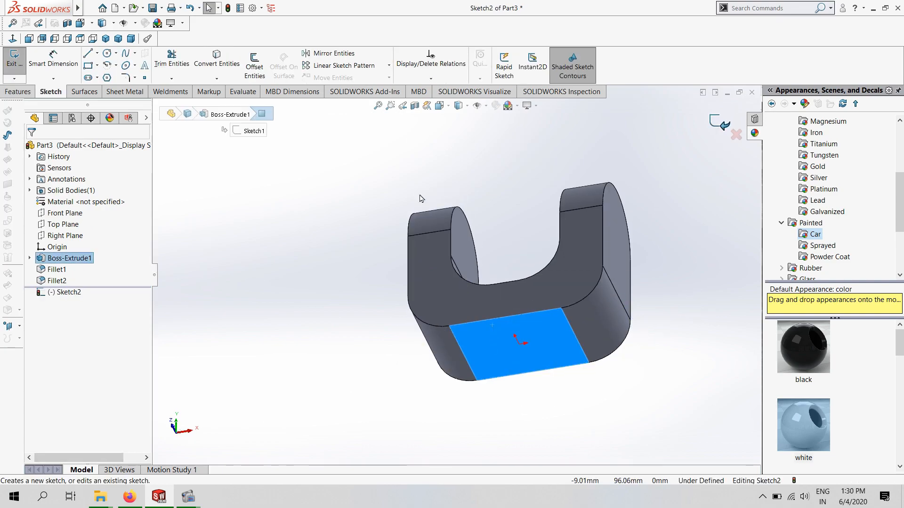
pyautogui.click(720, 123)
pyautogui.scroll(-2, 526, 222)
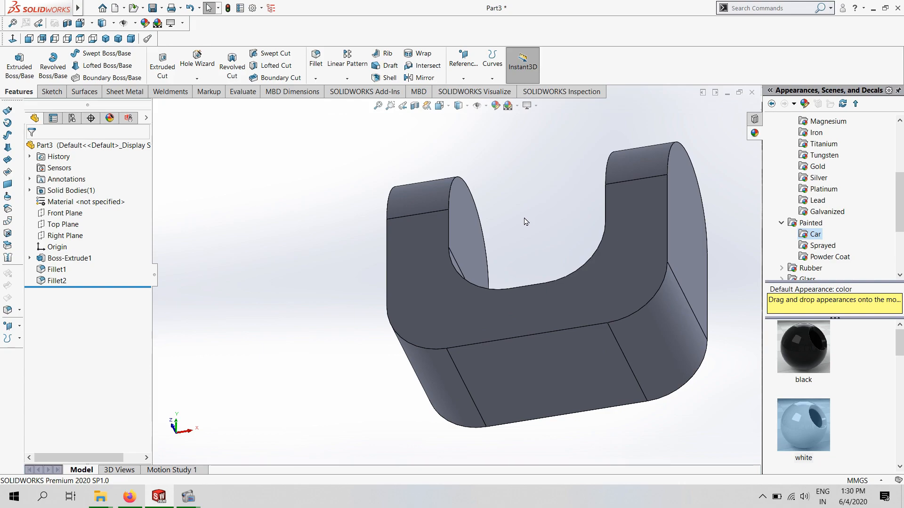
pyautogui.hotkey('ctrl', 'z')
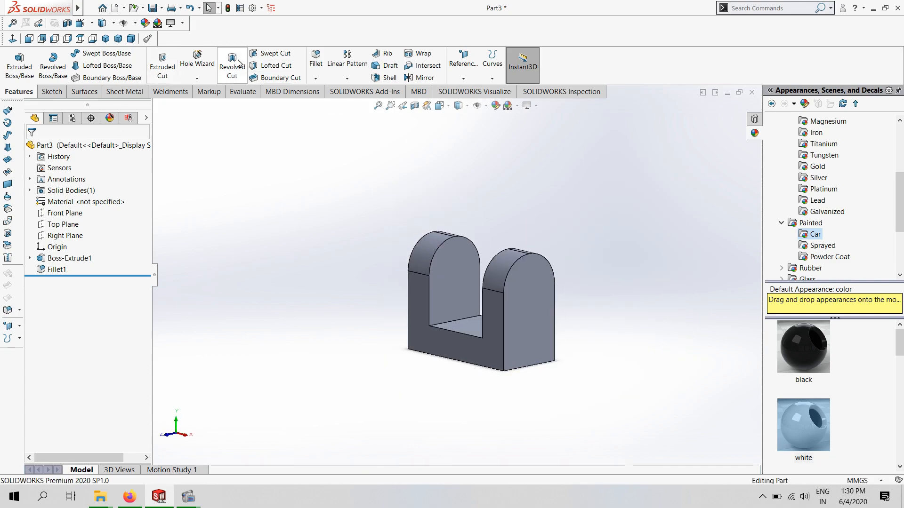
# - Fillet only the two inner corner edges between the fork arms and the base with a 14.5 mm radius
pyautogui.click(442, 322)
pyautogui.moveTo(444, 325); pyautogui.dragTo(500, 258, button='middle')
pyautogui.click(517, 321)
pyautogui.click(716, 121)
# - On the fork's flat bottom face, sketch a circle of 17 mm radius centered on the origin
pyautogui.click(495, 327)
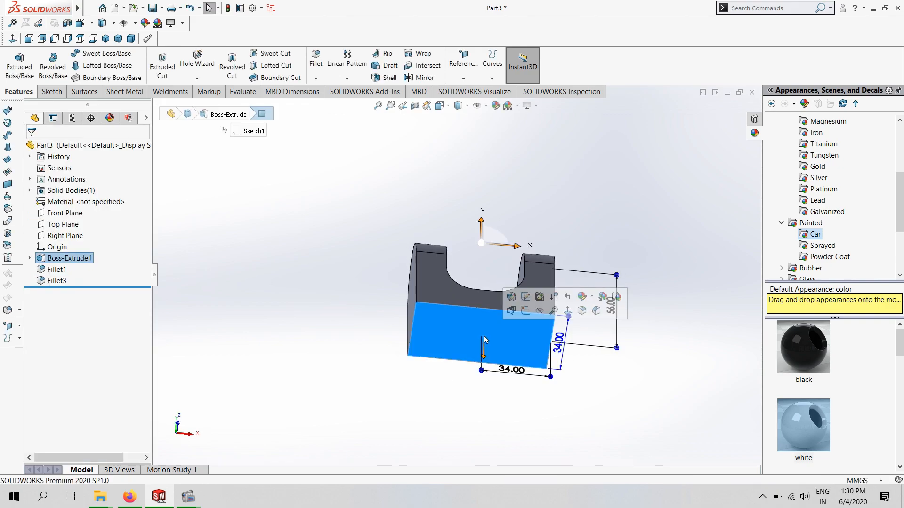
pyautogui.click(525, 310)
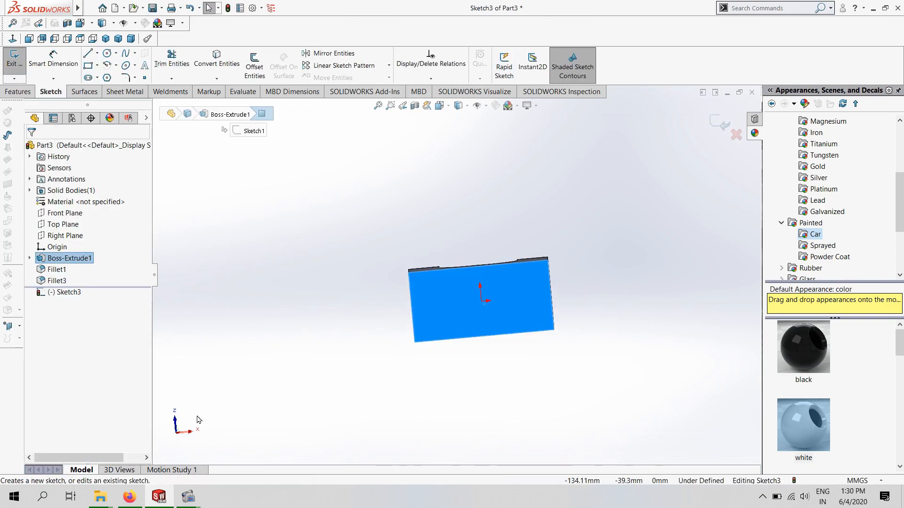
pyautogui.hotkey('ctrl', '4')
pyautogui.hotkey('ctrl', '5')
pyautogui.hotkey('ctrl', '6')
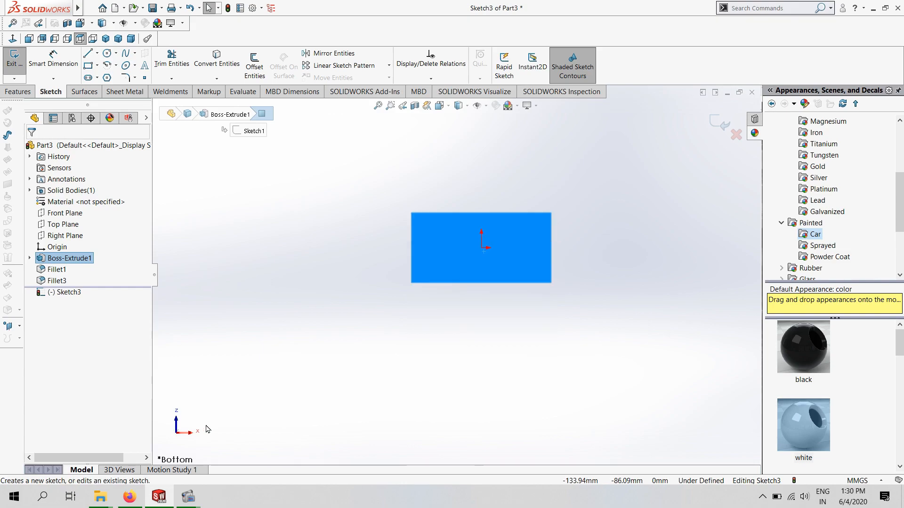
pyautogui.click(107, 54)
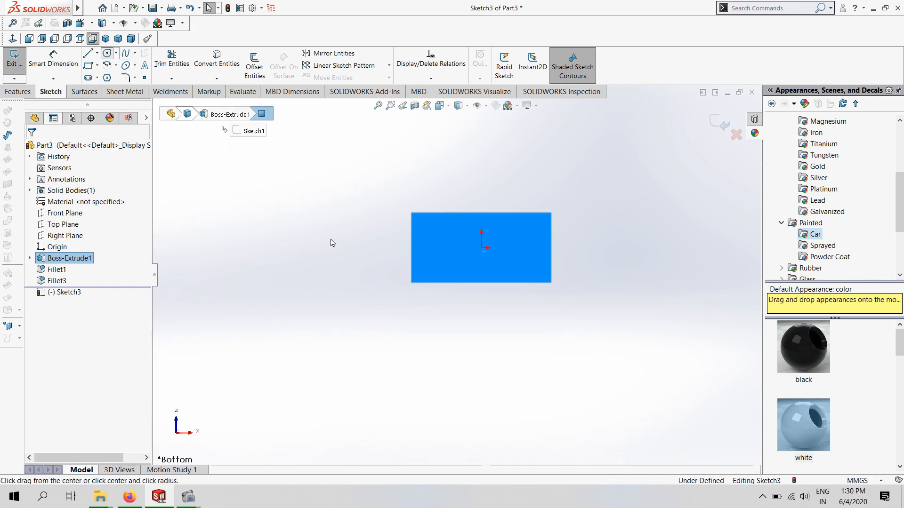
pyautogui.click(481, 248)
pyautogui.click(481, 284)
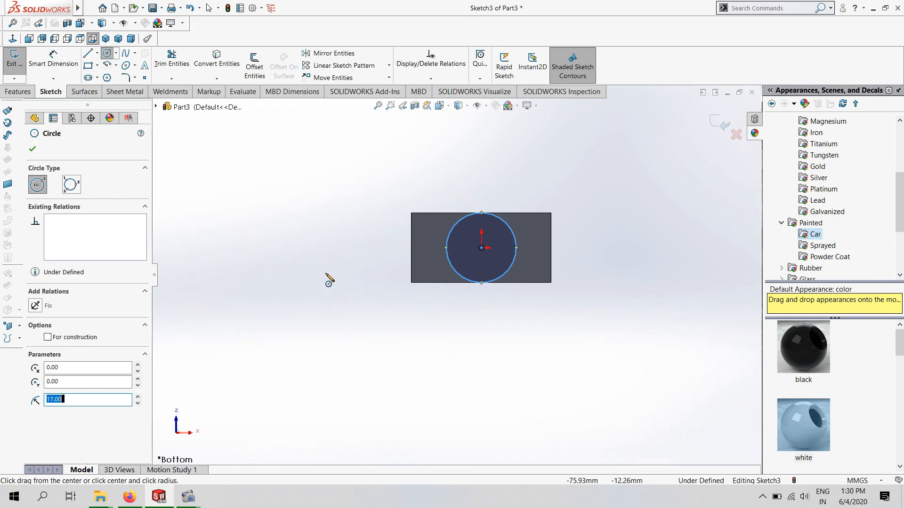
# - Extrude the circle 25 mm downward from the fork's bottom face as a blind boss
pyautogui.click(19, 91)
pyautogui.click(19, 66)
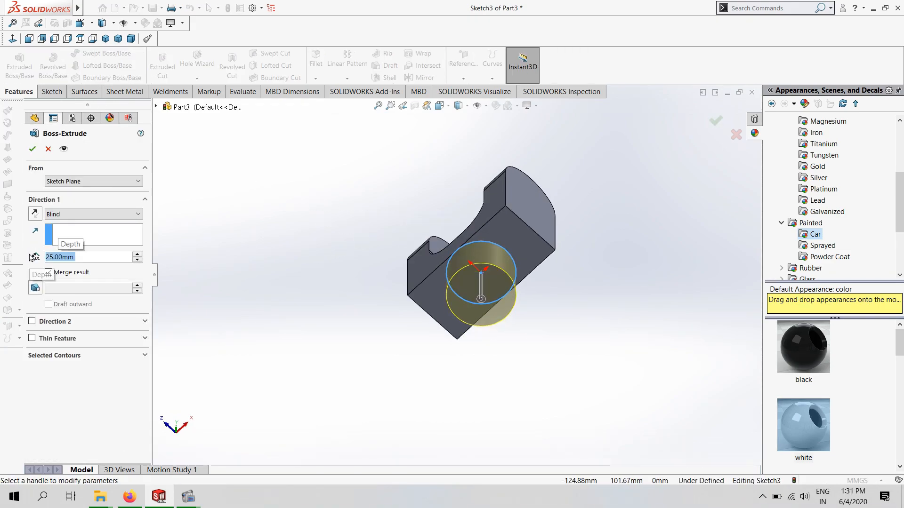
pyautogui.click(33, 148)
# - Fillet the fork base's two outer bottom corner edges with a 14.5 mm radius
pyautogui.scroll(1, 308, 254)
pyautogui.moveTo(308, 254); pyautogui.dragTo(361, 289, button='middle')
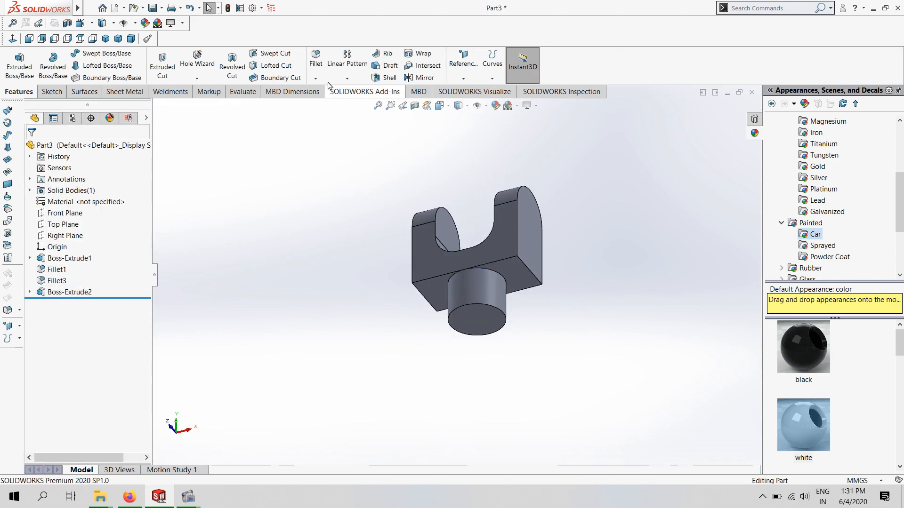
pyautogui.click(525, 267)
pyautogui.moveTo(453, 293); pyautogui.dragTo(487, 289, button='middle')
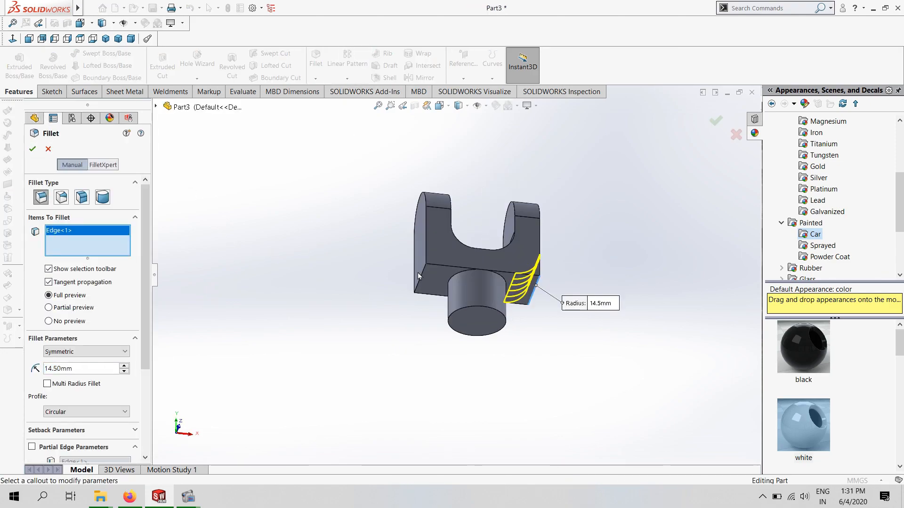
pyautogui.click(418, 276)
pyautogui.click(419, 278)
pyautogui.click(420, 279)
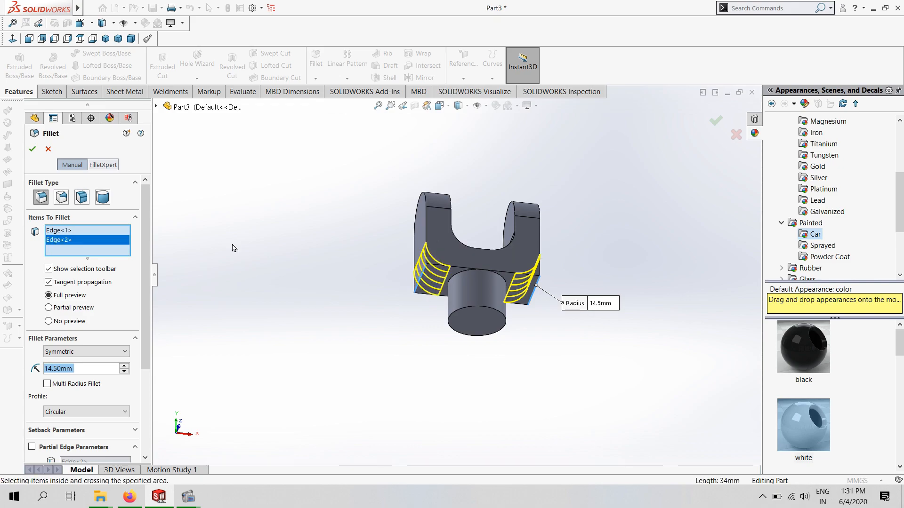
pyautogui.click(32, 149)
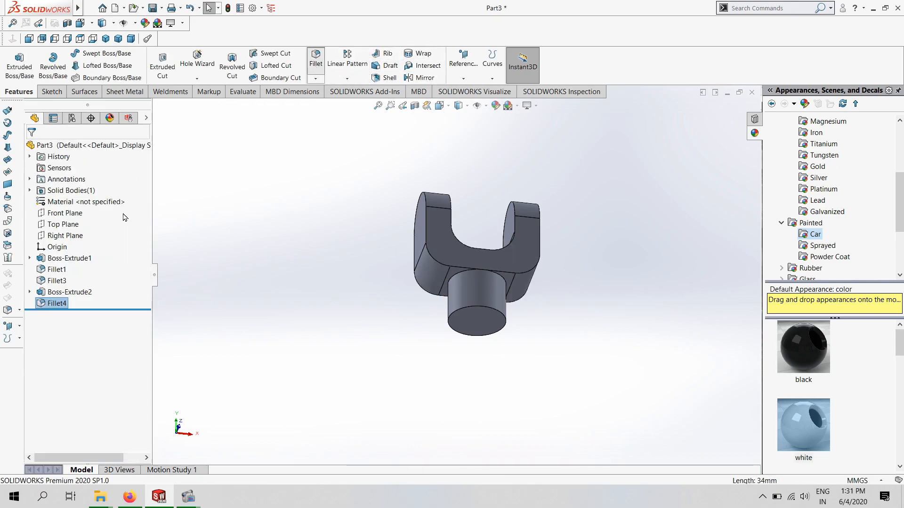
# - Fillet the fork's front and back outline edges and both circular edges of the boss with a 3 mm radius
pyautogui.press('Return')
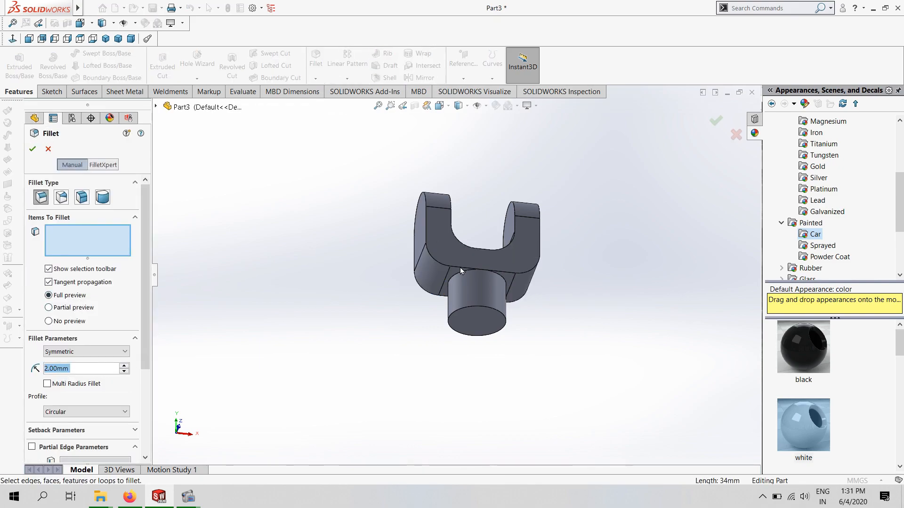
pyautogui.click(461, 270)
pyautogui.click(455, 280)
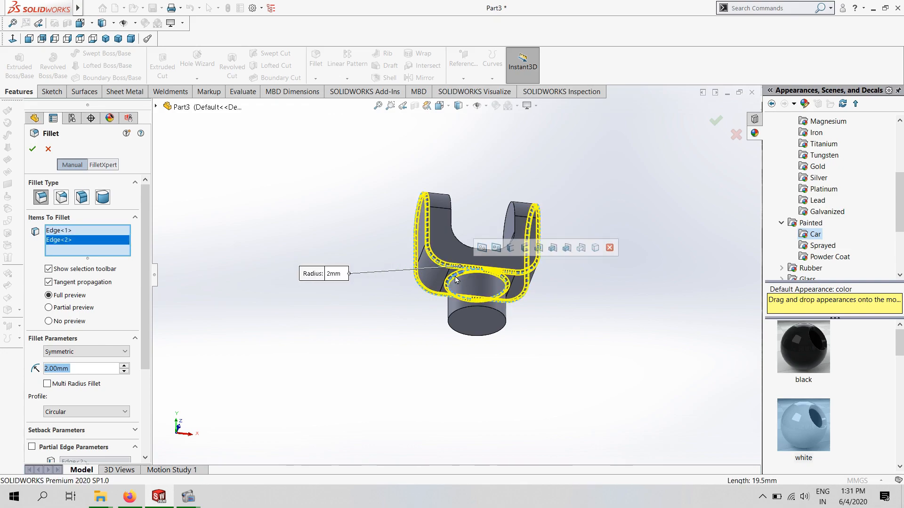
pyautogui.click(462, 313)
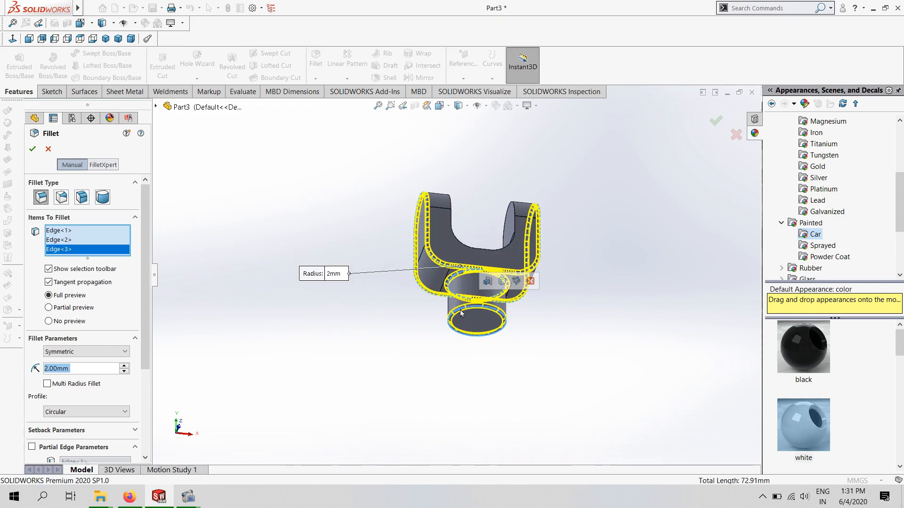
pyautogui.click(453, 224)
pyautogui.moveTo(454, 225); pyautogui.dragTo(631, 228, button='middle')
pyautogui.click(127, 383)
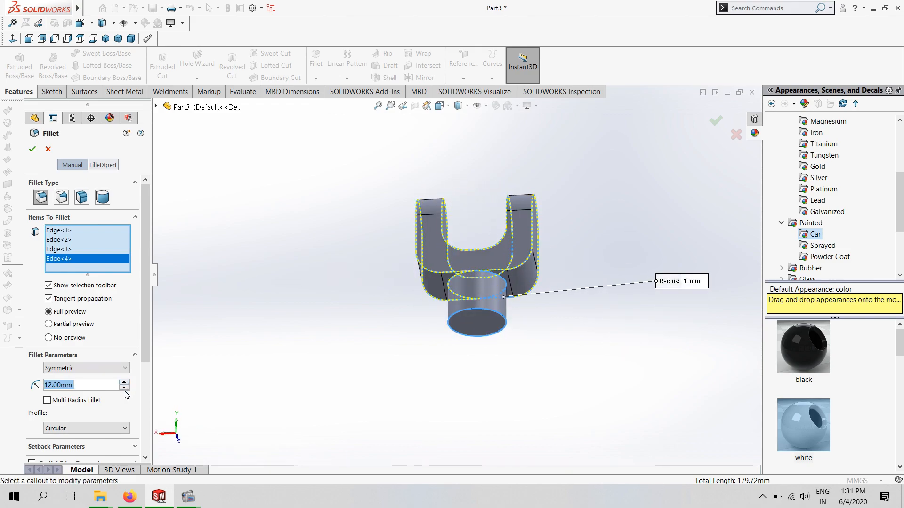
pyautogui.click(125, 388)
pyautogui.press('Return')
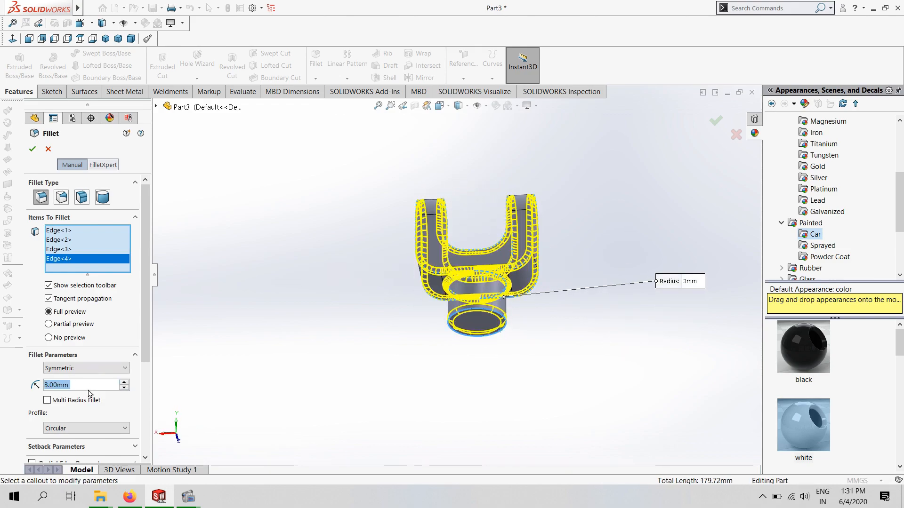
# - On the outer flat face of a fork arm, sketch a circle of about 6 mm radius below the origin
pyautogui.moveTo(423, 363); pyautogui.dragTo(374, 399, button='middle')
pyautogui.click(467, 260)
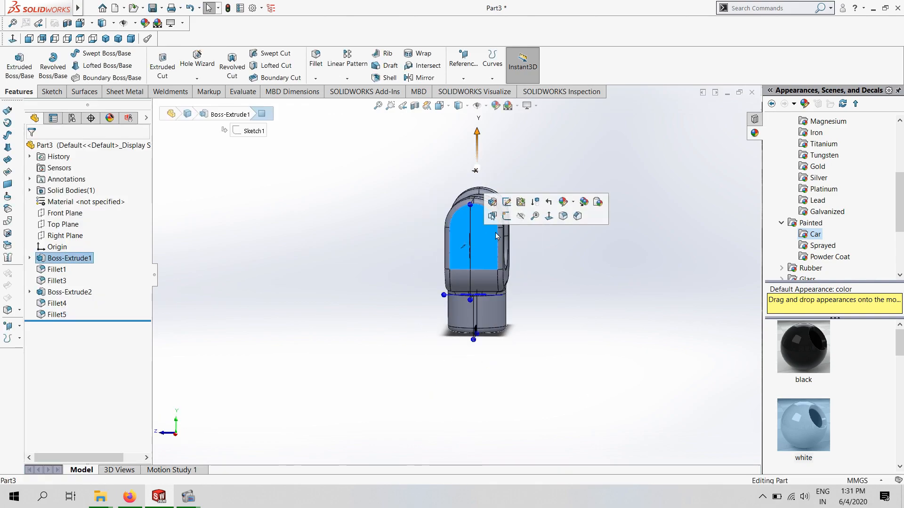
pyautogui.rightClick(489, 225)
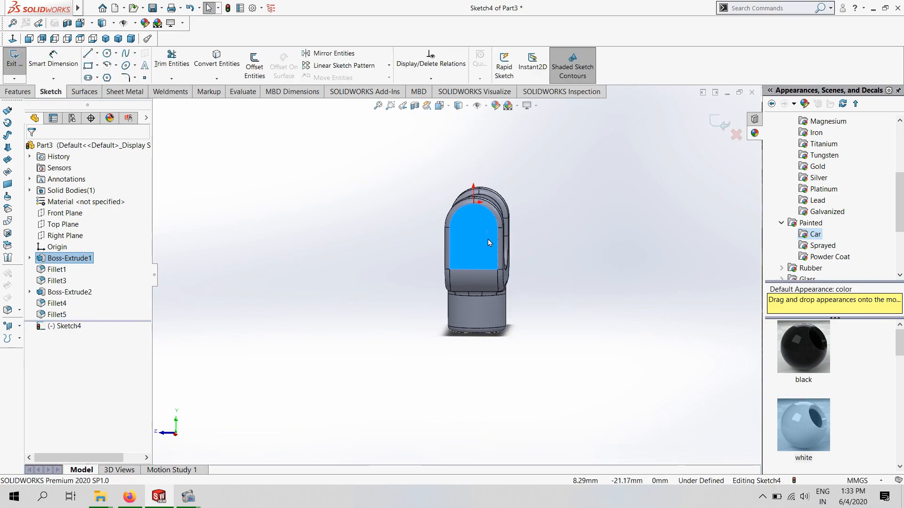
pyautogui.click(177, 437)
pyautogui.scroll(-2, 456, 281)
pyautogui.click(570, 256)
pyautogui.scroll(-3, 570, 257)
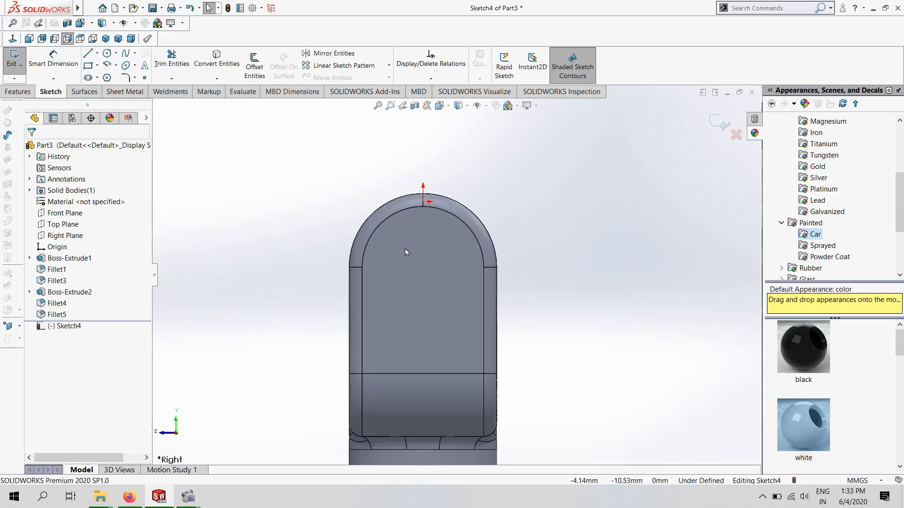
pyautogui.click(107, 54)
pyautogui.click(423, 253)
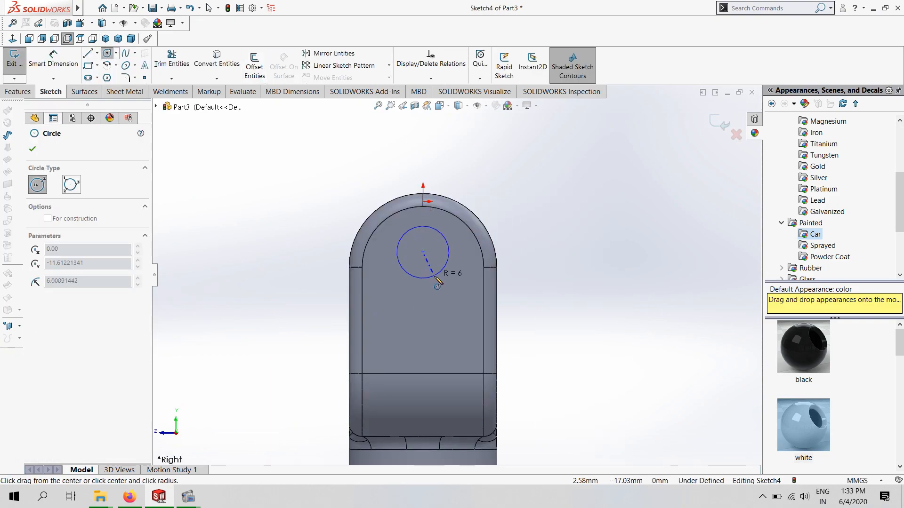
pyautogui.click(435, 274)
# - Dimension the arm circle to 12 mm diameter with its center 16.5 mm below the top of the arm
pyautogui.click(56, 62)
pyautogui.click(445, 266)
pyautogui.click(584, 268)
pyautogui.press('Return')
pyautogui.scroll(-2, 423, 282)
pyautogui.click(424, 285)
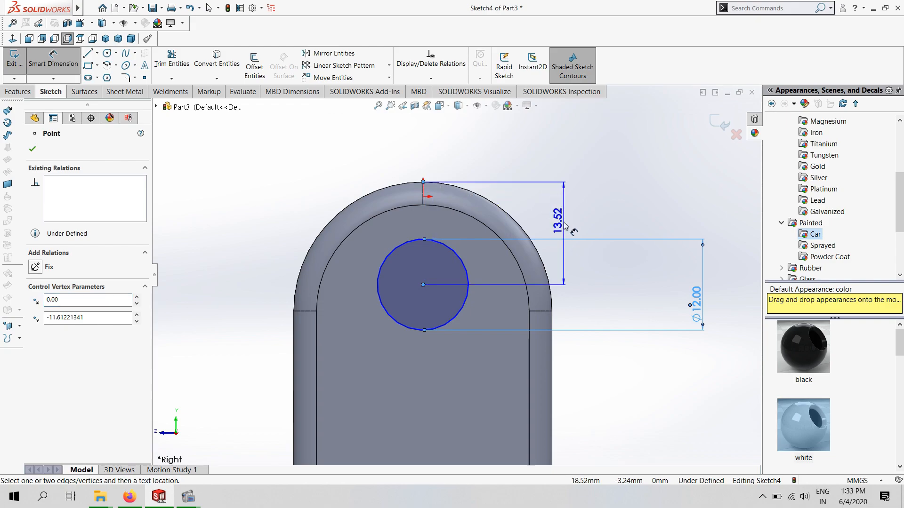
pyautogui.click(563, 226)
pyautogui.write('10.5')
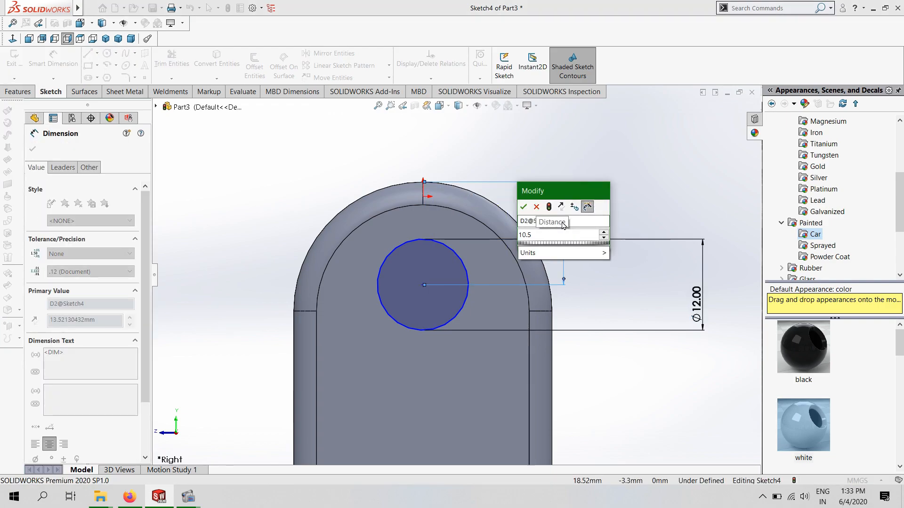
pyautogui.press('Return')
pyautogui.scroll(-2, 560, 231)
pyautogui.rightClick(550, 193)
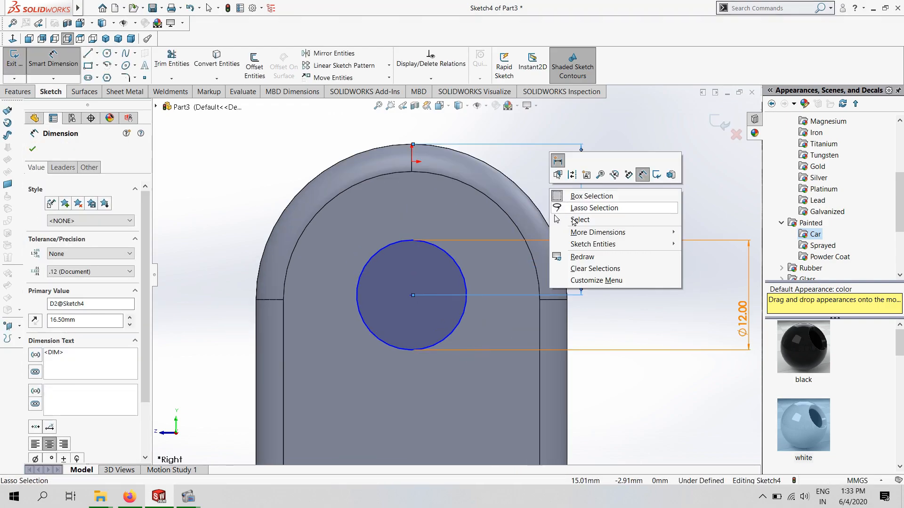
pyautogui.click(579, 219)
# - Constrain the arm circle's center to align vertically with the origin
pyautogui.click(413, 295)
pyautogui.keyDown('ctrl'); pyautogui.click(412, 161); pyautogui.keyUp('ctrl')
pyautogui.click(35, 330)
pyautogui.click(33, 150)
# - Cut the 12 mm circle through both fork arms using Through All - Both
pyautogui.scroll(3, 296, 160)
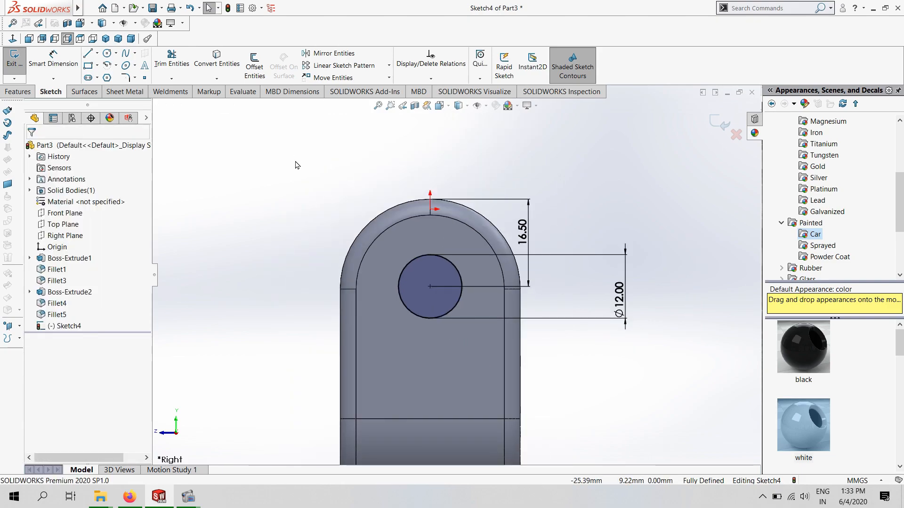
pyautogui.click(10, 92)
pyautogui.click(162, 66)
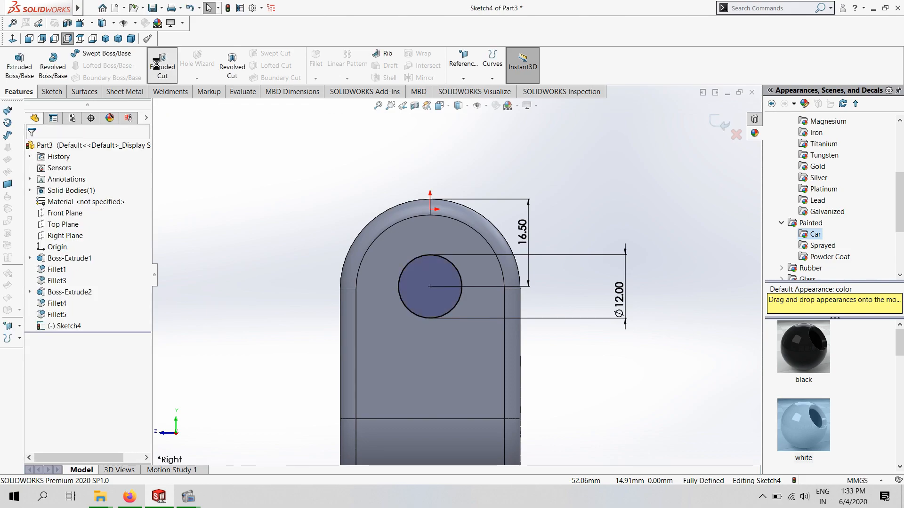
pyautogui.click(47, 214)
pyautogui.click(75, 243)
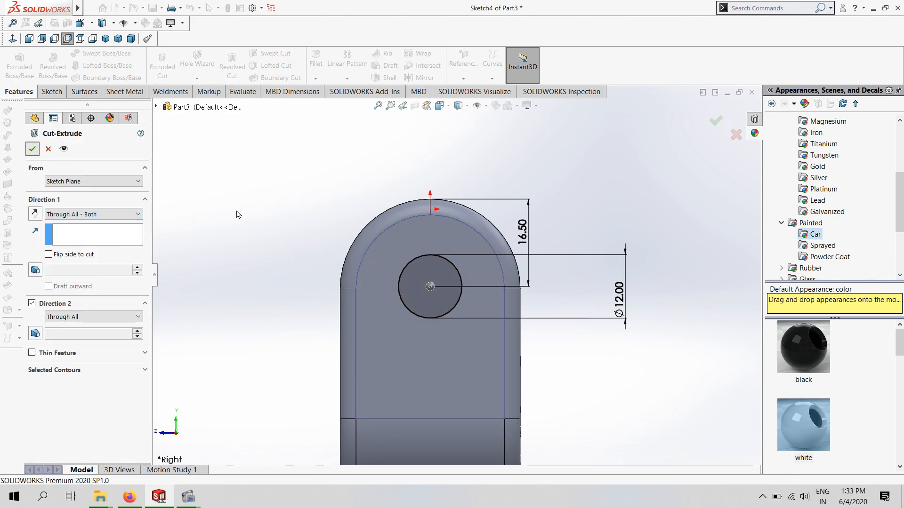
pyautogui.press('Return')
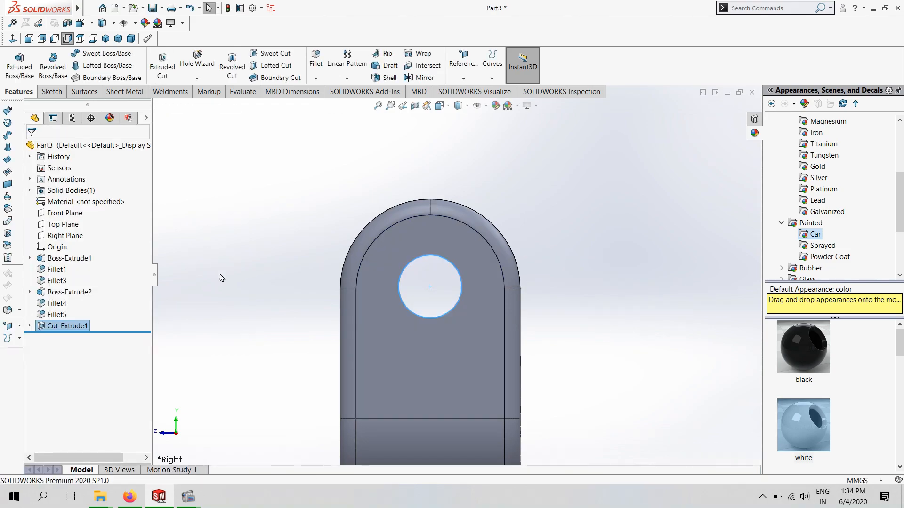
# - On the fork's front face plane, sketch a circle of about 2.27 mm radius over the middle of the boss
pyautogui.scroll(3, 231, 289)
pyautogui.moveTo(375, 406); pyautogui.dragTo(456, 404, button='middle')
pyautogui.click(476, 349)
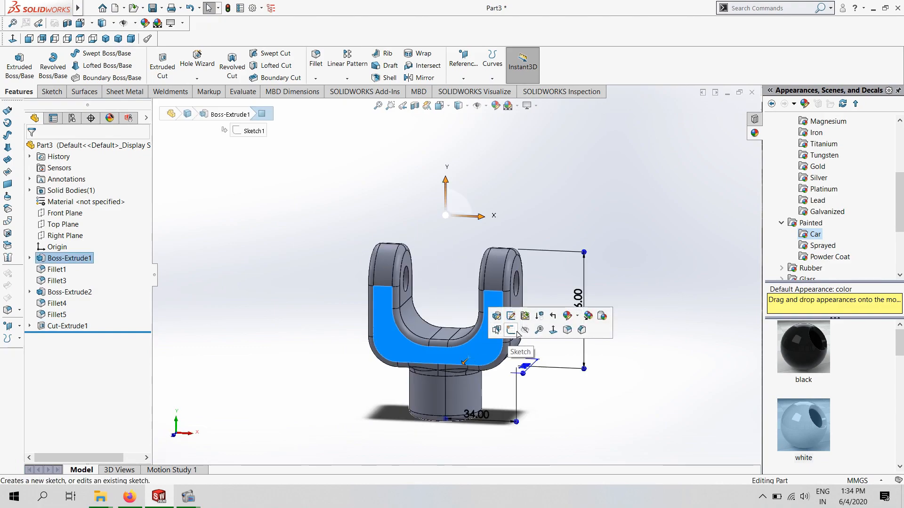
pyautogui.click(510, 331)
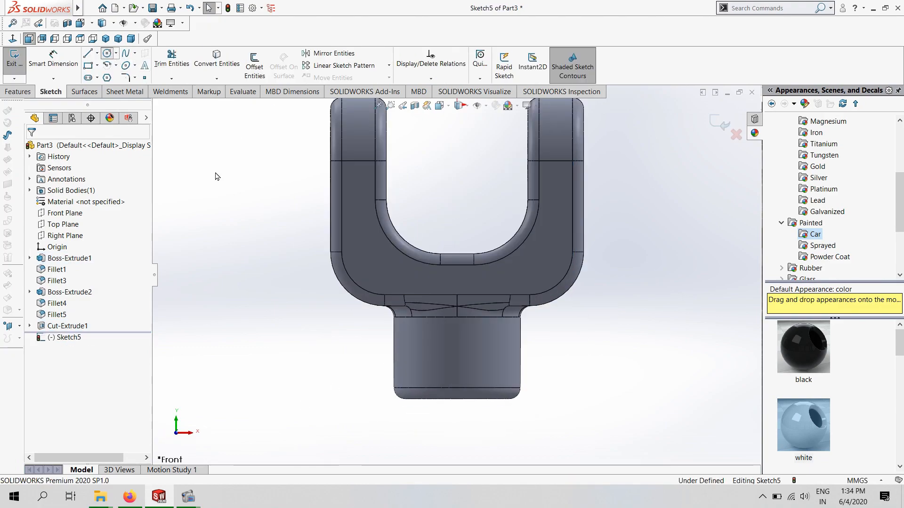
pyautogui.click(107, 53)
pyautogui.click(457, 365)
pyautogui.click(465, 365)
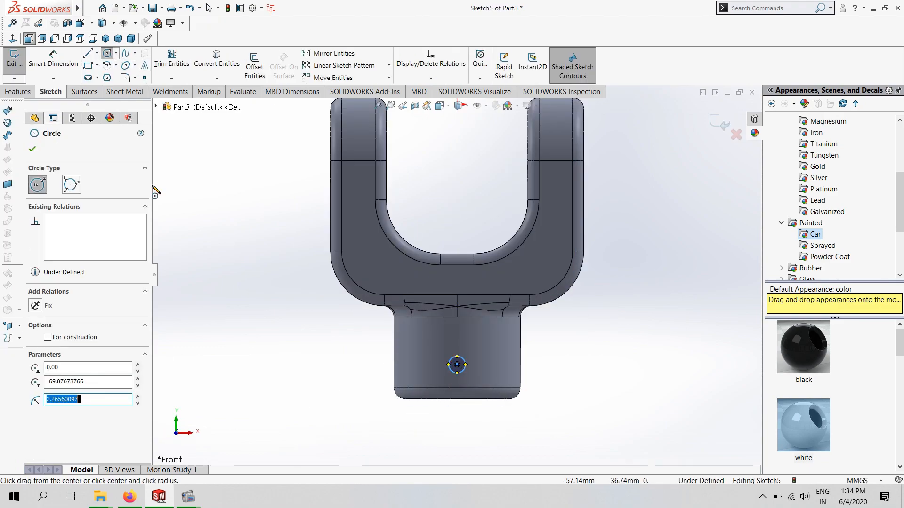
# - Dimension the boss circle to 6 mm diameter with its center 10 mm above the boss's bottom edge
pyautogui.click(46, 68)
pyautogui.click(465, 365)
pyautogui.click(570, 360)
pyautogui.write('6')
pyautogui.press('Return')
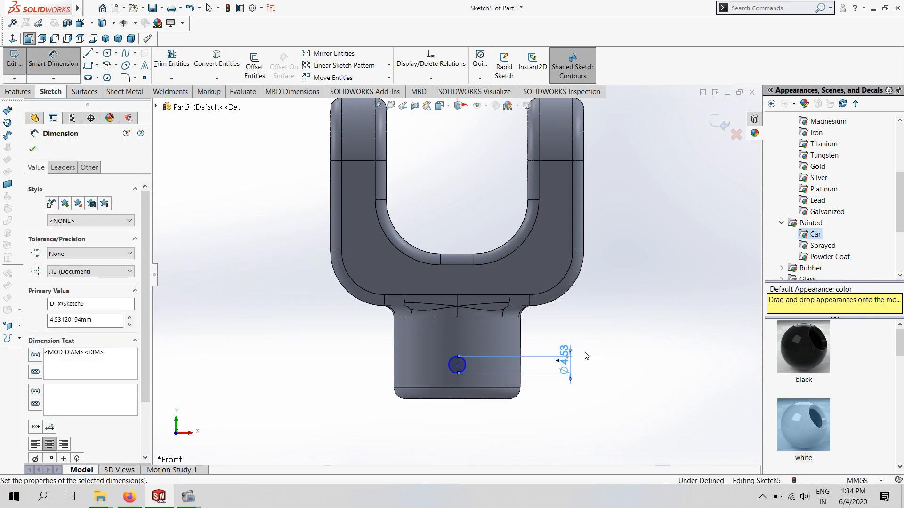
pyautogui.scroll(-1, 454, 386)
pyautogui.click(460, 356)
pyautogui.click(523, 397)
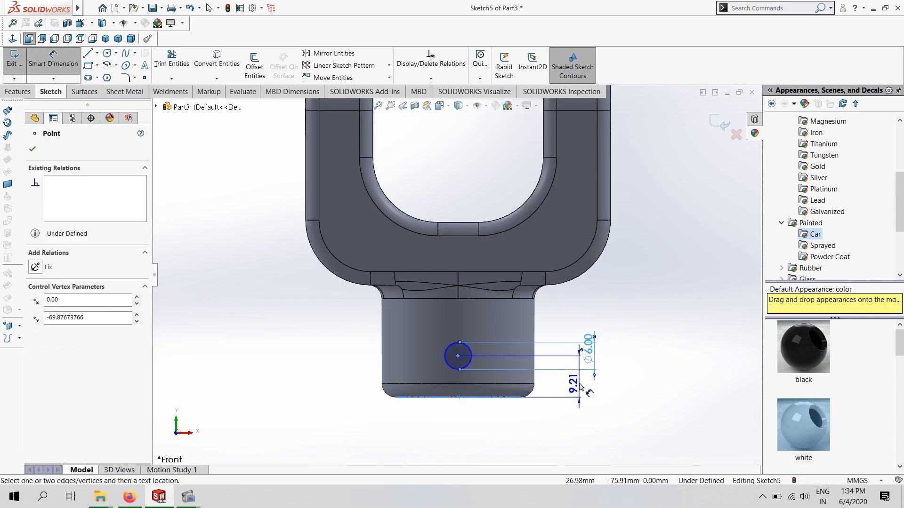
pyautogui.click(576, 378)
pyautogui.write('10')
pyautogui.press('Return')
pyautogui.rightClick(656, 269)
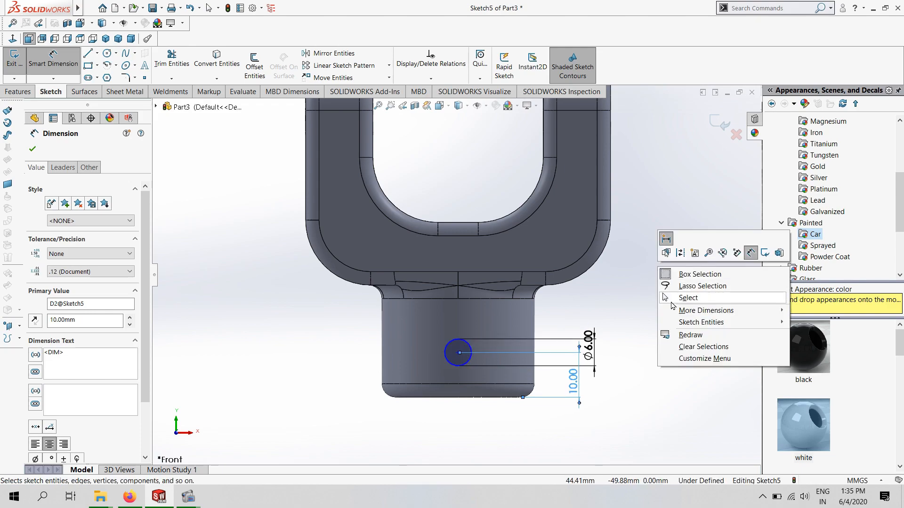
pyautogui.click(672, 300)
pyautogui.click(459, 340)
pyautogui.scroll(3, 459, 291)
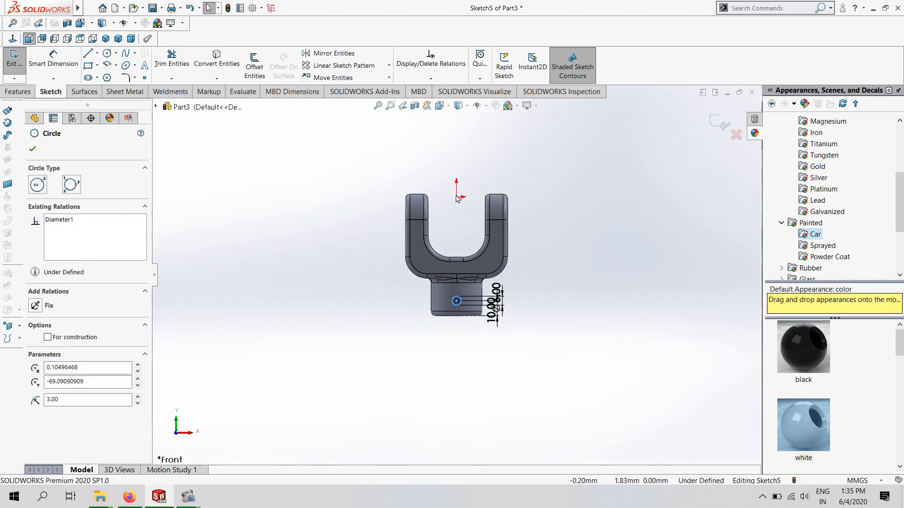
pyautogui.keyDown('ctrl'); pyautogui.click(456, 197); pyautogui.keyUp('ctrl')
pyautogui.click(314, 248)
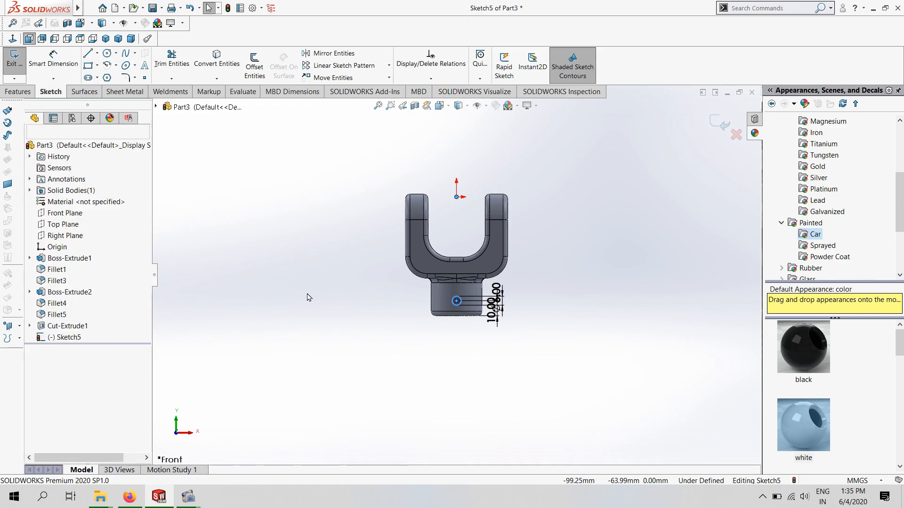
# - Constrain the boss circle's center to align vertically with the origin
pyautogui.scroll(-3, 457, 342)
pyautogui.click(455, 258)
pyautogui.scroll(3, 455, 258)
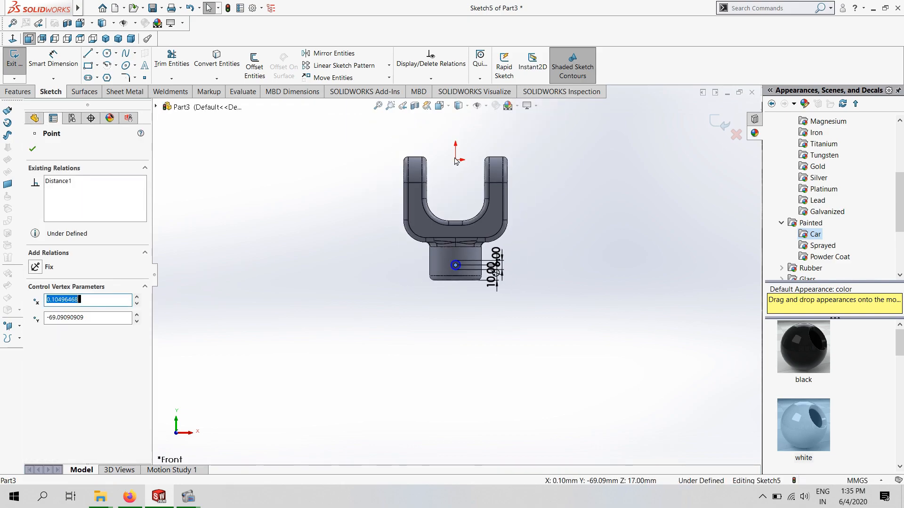
pyautogui.keyDown('ctrl'); pyautogui.click(455, 161); pyautogui.keyUp('ctrl')
pyautogui.click(36, 328)
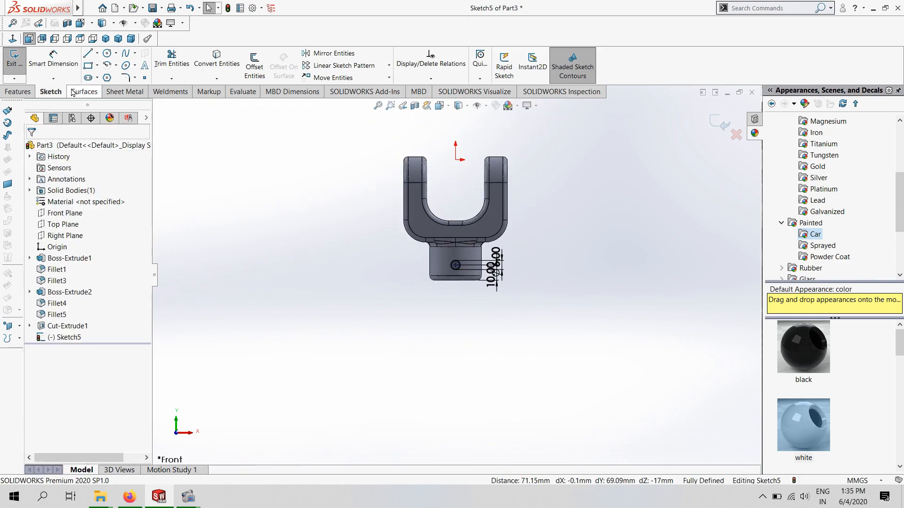
# - Cut the 6 mm circle through the boss using Through All - Both
pyautogui.click(18, 91)
pyautogui.click(82, 215)
pyautogui.click(82, 239)
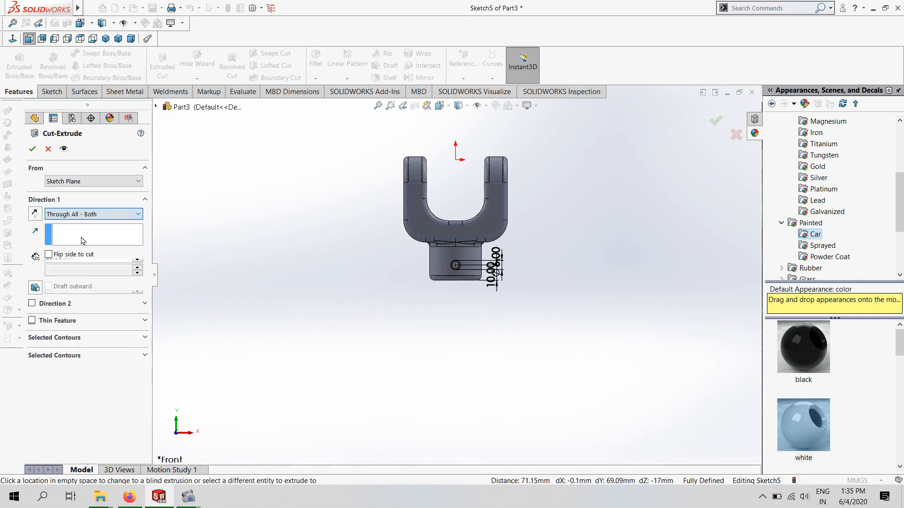
pyautogui.click(32, 148)
# - Circular-pattern the 6 mm boss hole about the boss's cylindrical face with 2 instances spaced 90 degrees
pyautogui.scroll(-3, 466, 269)
pyautogui.click(347, 79)
pyautogui.click(367, 155)
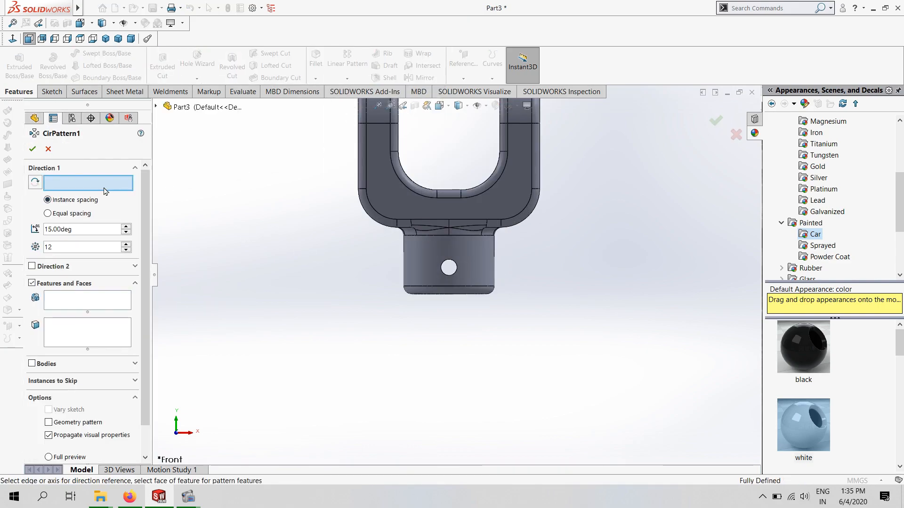
pyautogui.click(409, 276)
pyautogui.doubleClick(66, 230)
pyautogui.write('90')
pyautogui.press('Tab')
pyautogui.write('2')
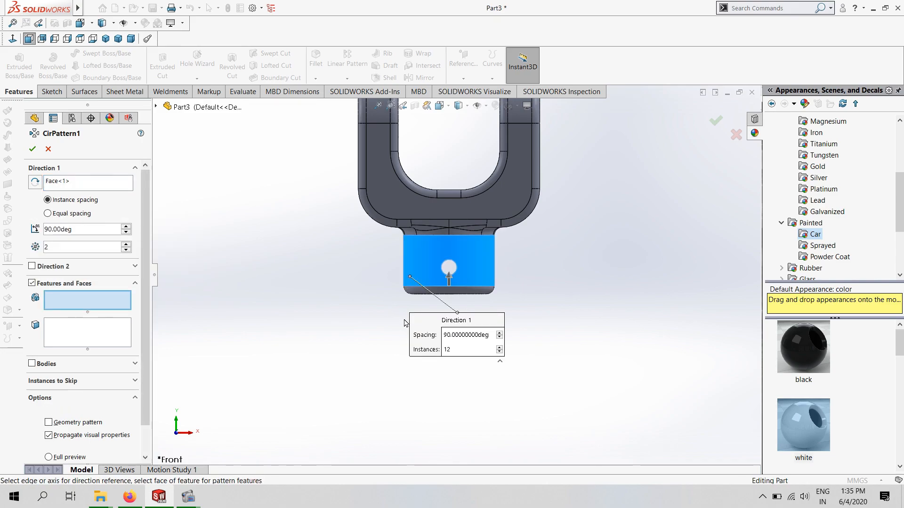
pyautogui.click(157, 107)
pyautogui.click(181, 299)
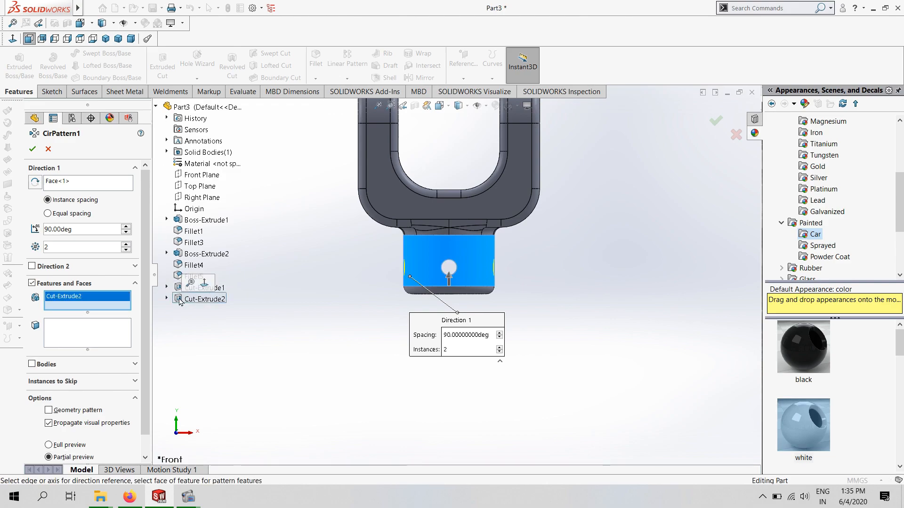
pyautogui.click(32, 149)
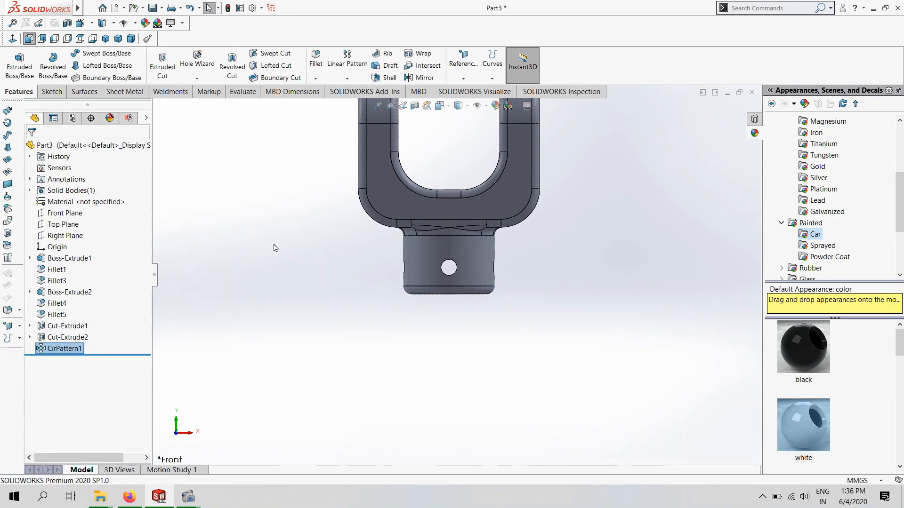
# - Sketch a circle centered on the origin on the bottom face of the cylindrical boss
pyautogui.moveTo(355, 360); pyautogui.dragTo(512, 244, button='middle')
pyautogui.rightClick(512, 244)
pyautogui.click(575, 228)
pyautogui.rightClick(450, 259)
pyautogui.click(468, 235)
pyautogui.click(248, 211)
pyautogui.click(107, 54)
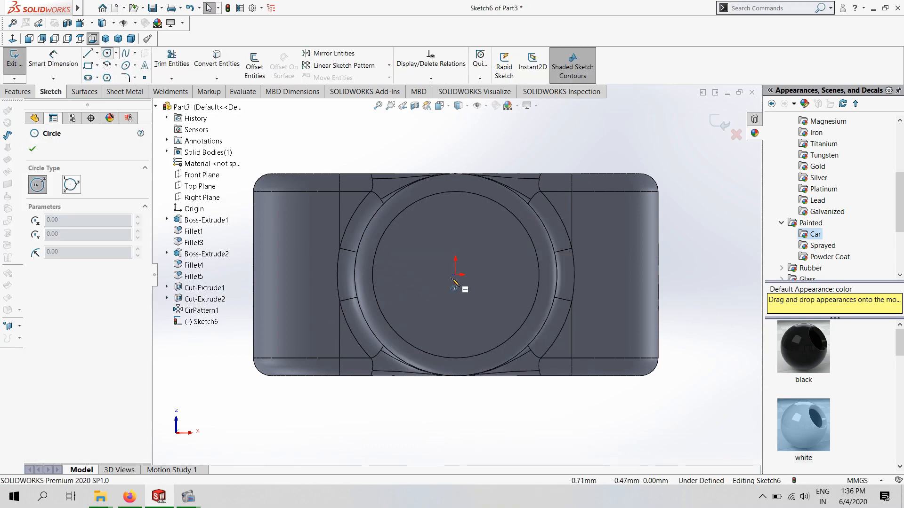
pyautogui.click(455, 275)
pyautogui.click(471, 289)
# - Dimension the boss-face circle to 19 mm diameter
pyautogui.click(53, 59)
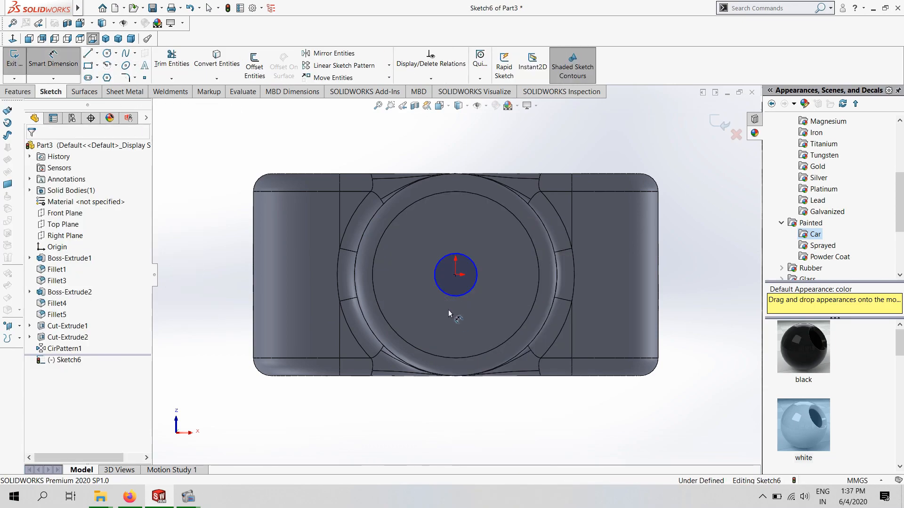
pyautogui.click(447, 295)
pyautogui.click(481, 415)
pyautogui.write('19')
pyautogui.press('Return')
# - Extrude-cut the 19 mm circle using the Through All end condition
pyautogui.click(18, 91)
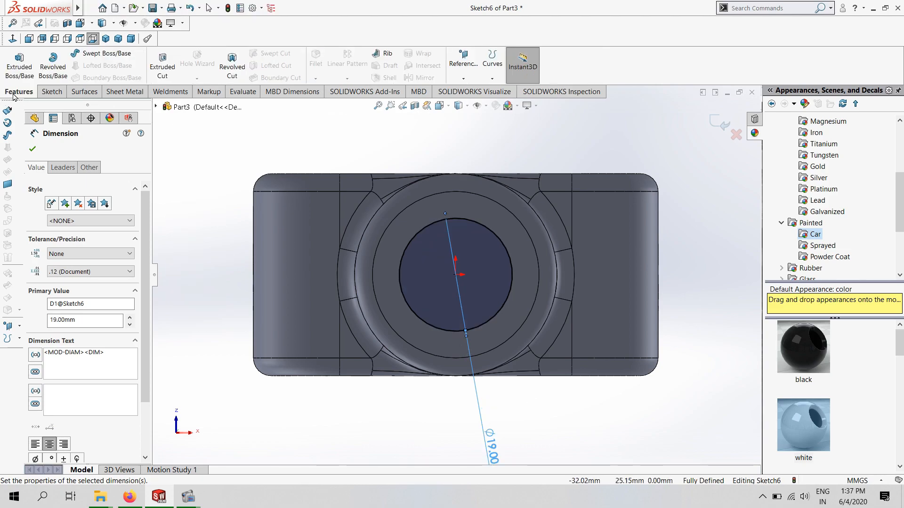
pyautogui.click(158, 67)
pyautogui.click(91, 214)
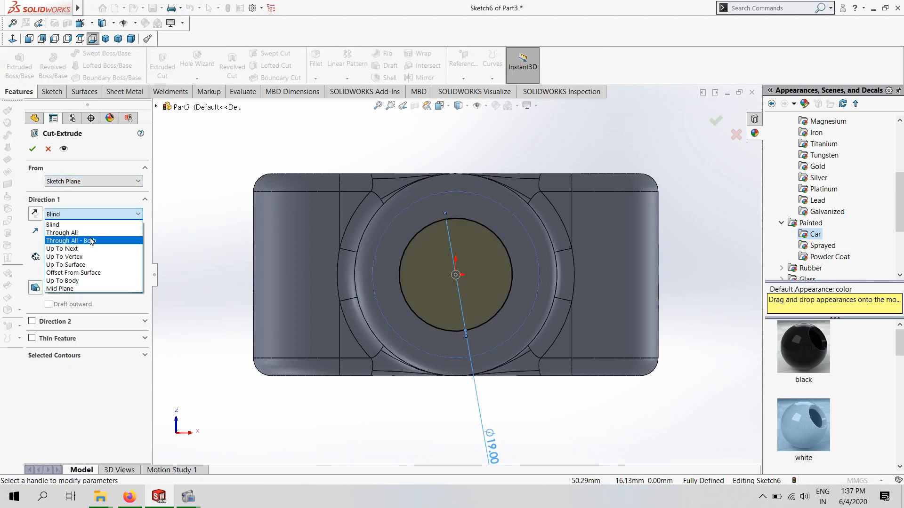
pyautogui.click(87, 234)
pyautogui.press('Return')
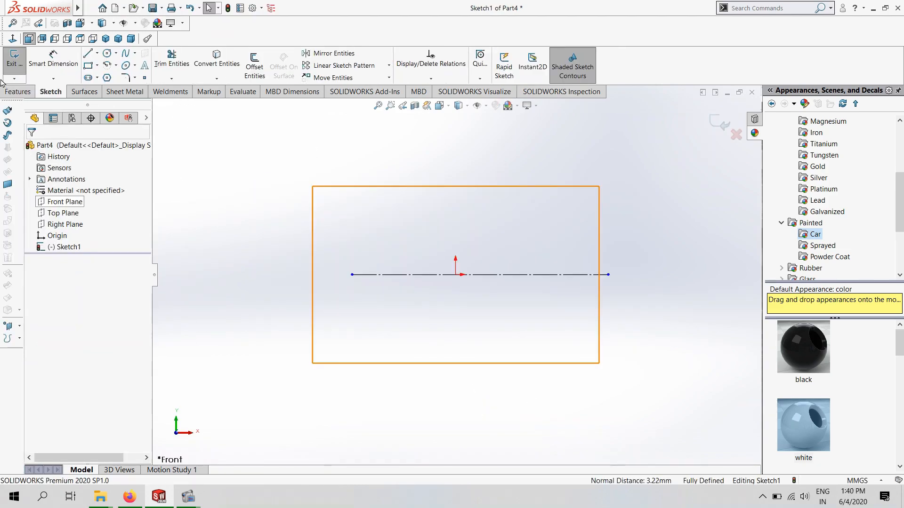
# - Sketch a closed stepped half-profile above the horizontal centerline, with a short taller head and a longer, lower shank
pyautogui.click(86, 54)
pyautogui.click(375, 275)
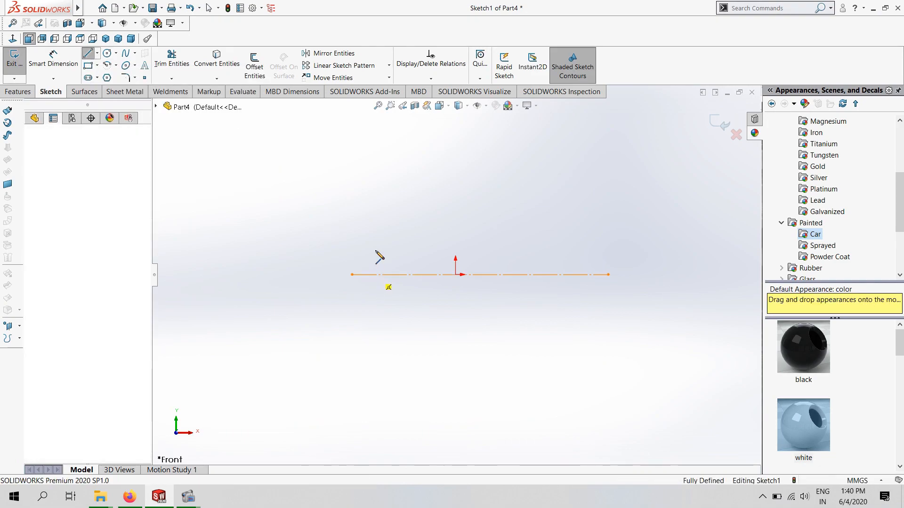
pyautogui.click(375, 246)
pyautogui.click(393, 246)
pyautogui.click(478, 260)
pyautogui.click(477, 275)
pyautogui.click(374, 275)
# - Delete the midpoint relation from the point on the head's outer vertical edge
pyautogui.click(54, 59)
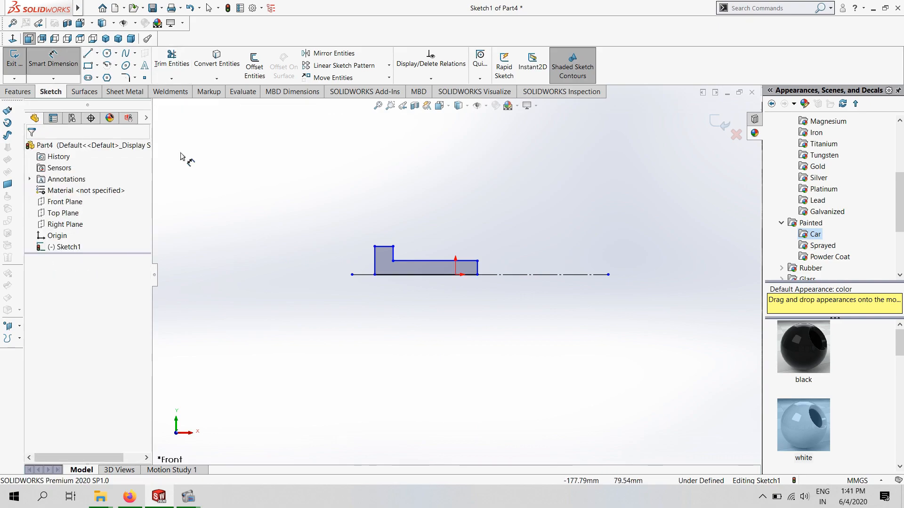
pyautogui.click(375, 260)
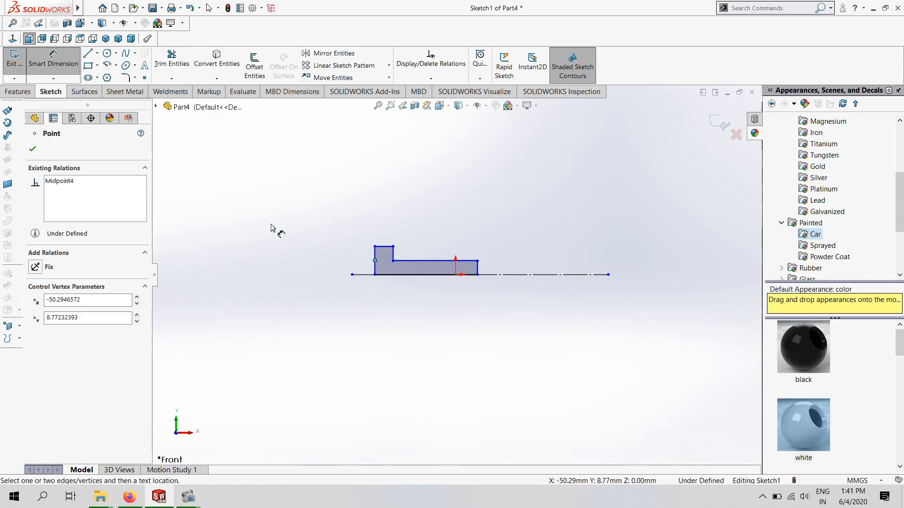
pyautogui.rightClick(92, 182)
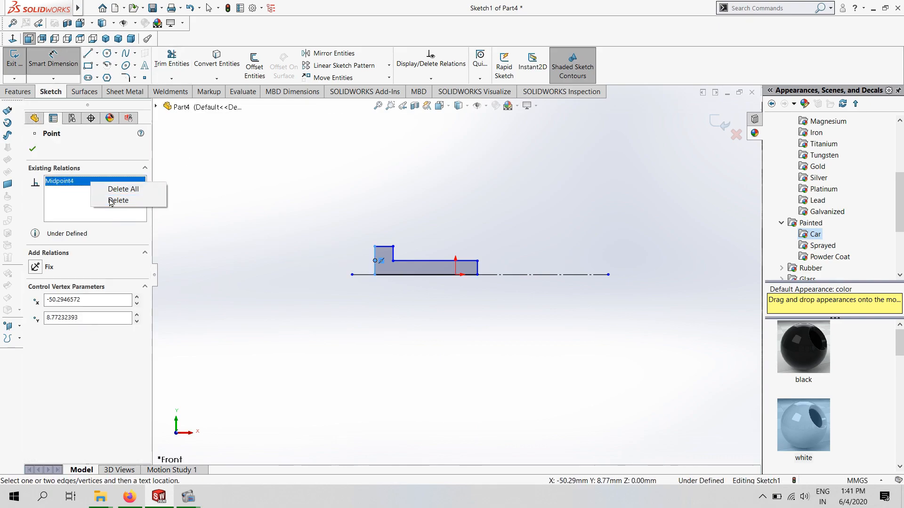
pyautogui.click(117, 201)
# - Dimension the profile's head to 7 mm high and 7 mm long
pyautogui.click(366, 268)
pyautogui.click(374, 263)
pyautogui.click(337, 258)
pyautogui.press('Return')
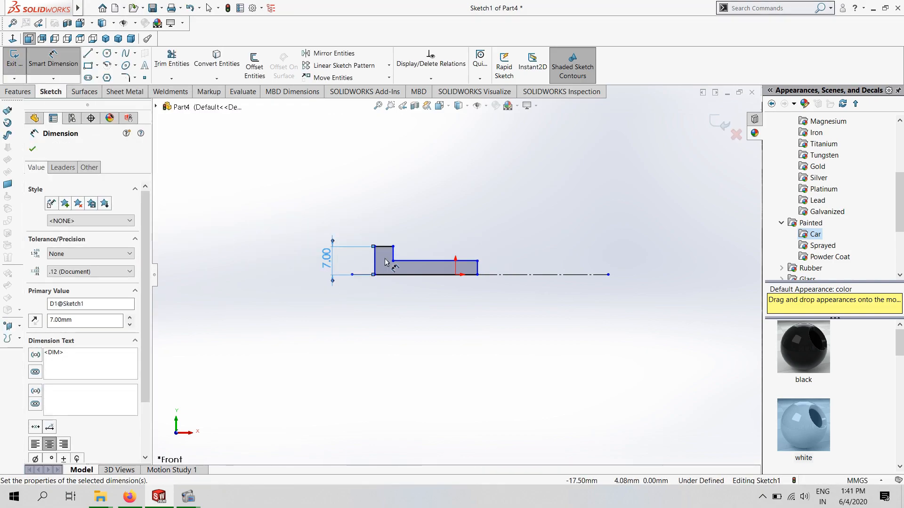
pyautogui.click(384, 246)
pyautogui.click(387, 224)
pyautogui.write('7')
pyautogui.press('Return')
# - Dimension the profile's overall length to 40 mm and its shank end height to 6 mm
pyautogui.click(437, 275)
pyautogui.click(429, 295)
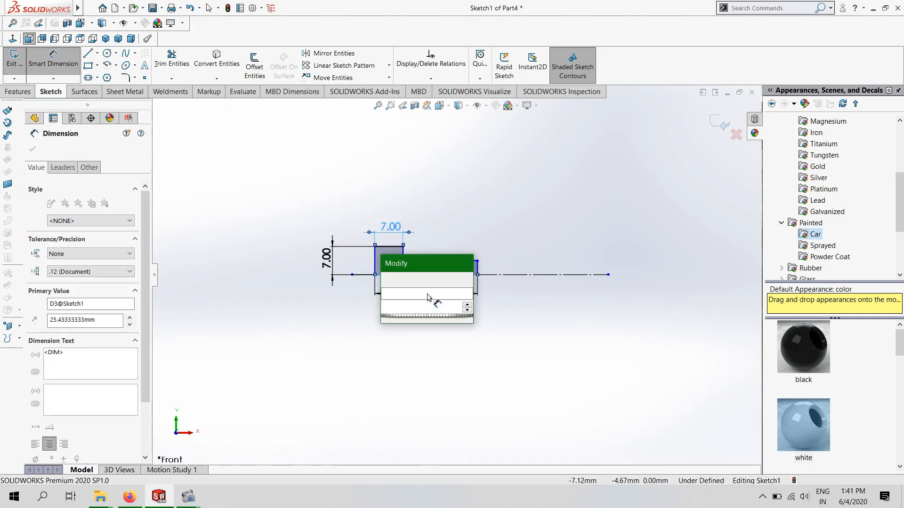
pyautogui.write('40')
pyautogui.press('Return')
pyautogui.click(536, 268)
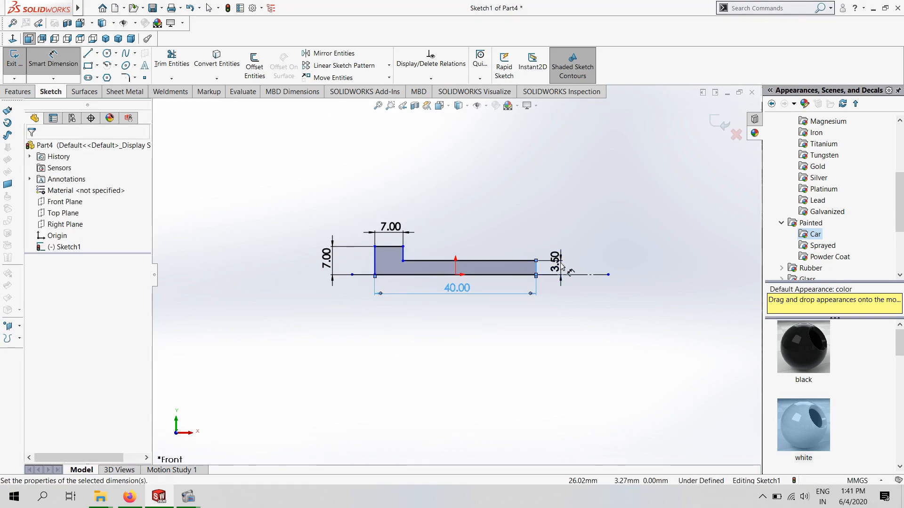
pyautogui.click(556, 267)
pyautogui.write('6')
pyautogui.press('Return')
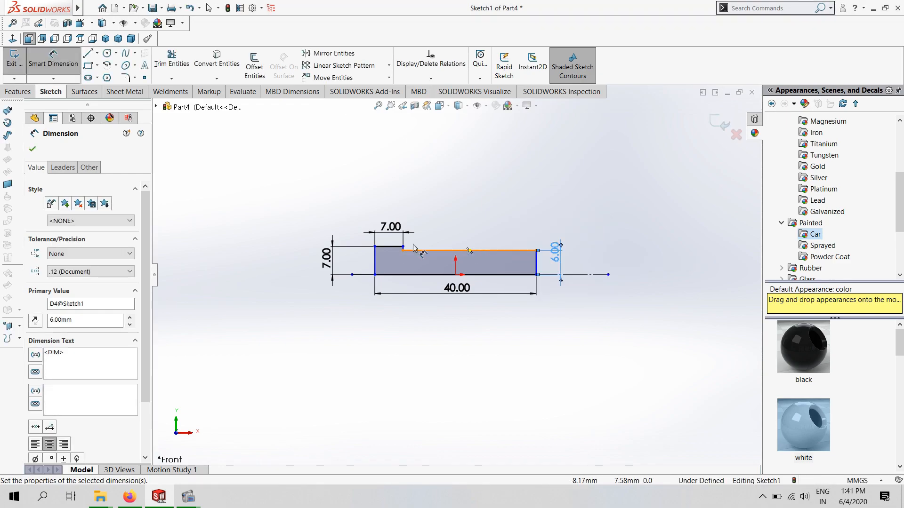
# - Add a driven dimension to the short vertical edge between the head and the shank
pyautogui.scroll(-6, 467, 251)
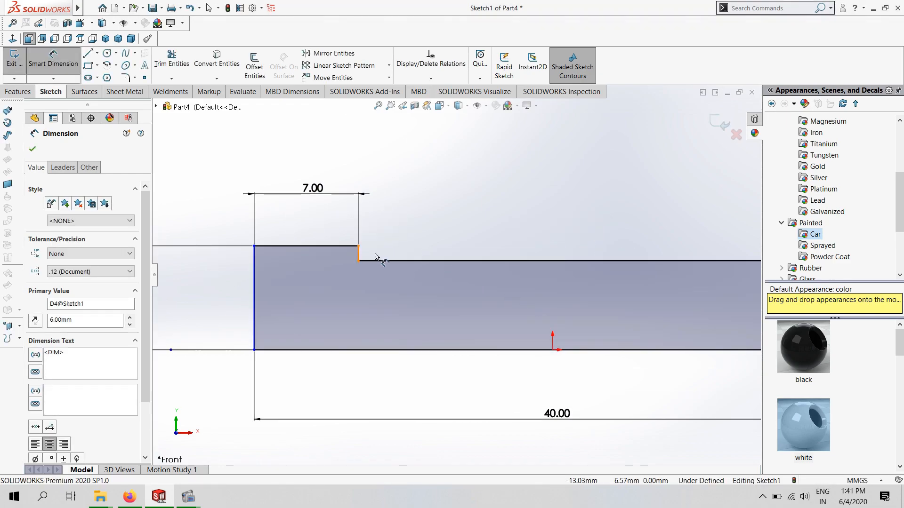
pyautogui.click(362, 256)
pyautogui.click(380, 253)
pyautogui.click(515, 256)
pyautogui.click(32, 149)
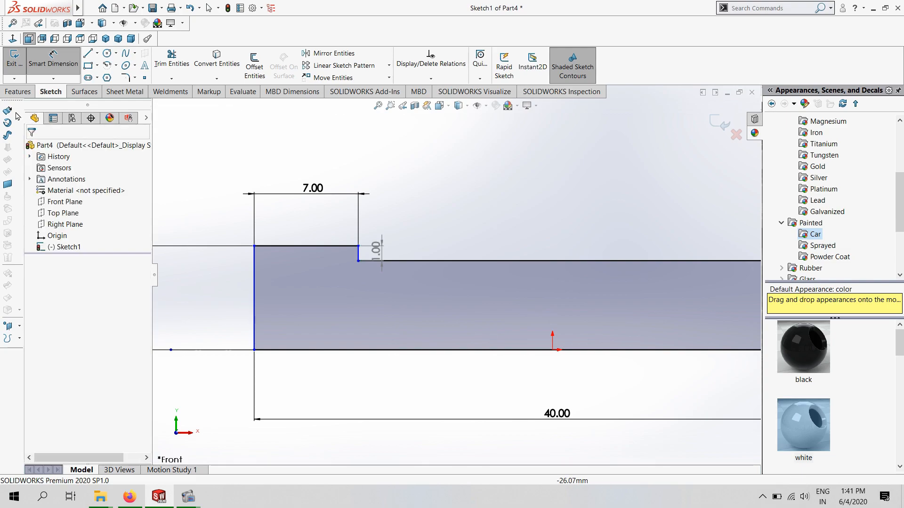
# - Revolve the stepped profile 360 degrees about the centerline to form the pin
pyautogui.click(18, 93)
pyautogui.click(53, 68)
pyautogui.click(32, 149)
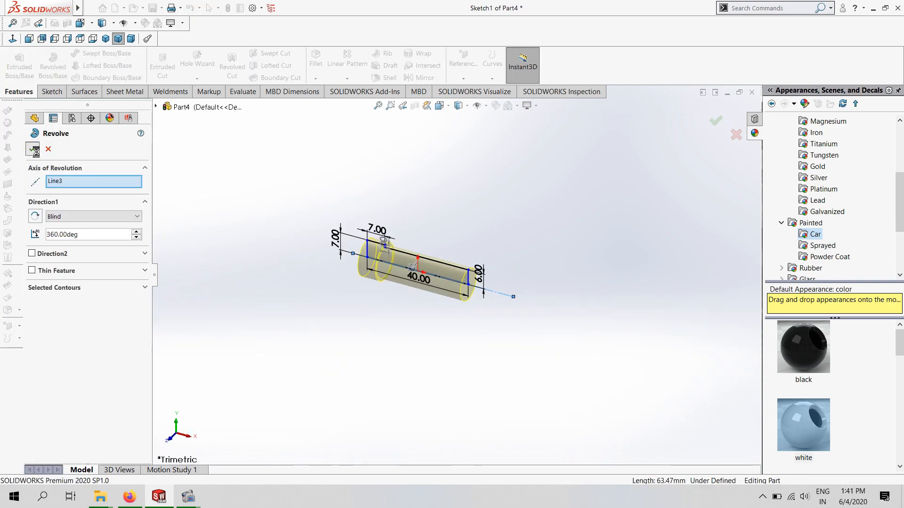
# - Chamfer the circular edge at the pin's shank end by 2 mm at 45 degrees
pyautogui.click(315, 79)
pyautogui.click(328, 98)
pyautogui.click(464, 288)
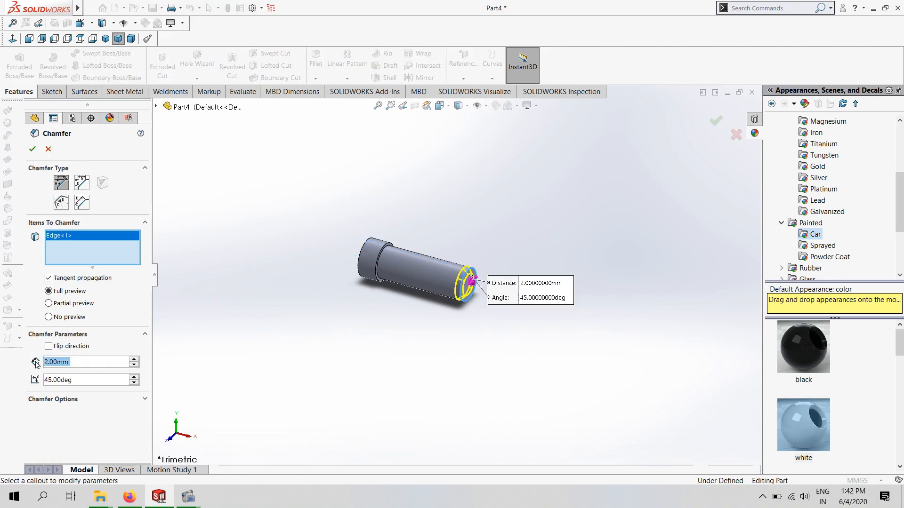
# - Apply the steel grey car paint appearance to the pin
pyautogui.moveTo(388, 413); pyautogui.dragTo(241, 492, button='middle')
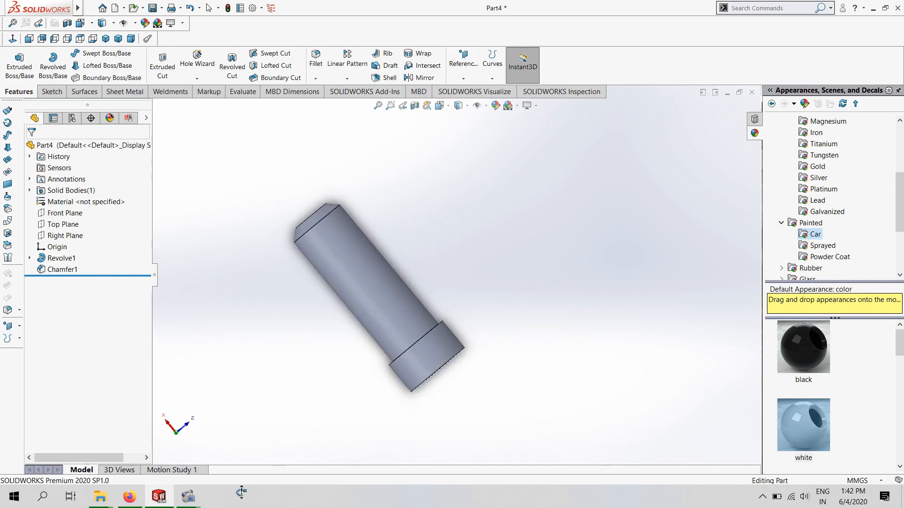
pyautogui.scroll(-10, 806, 411)
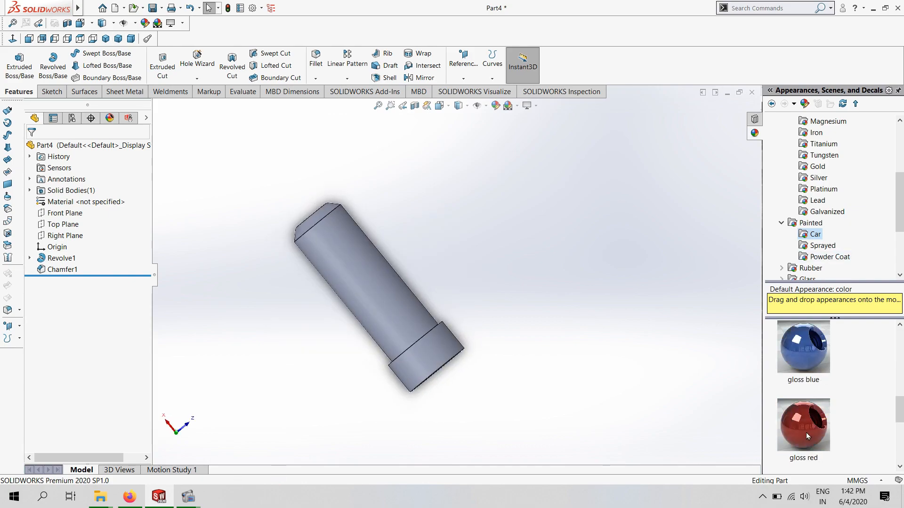
pyautogui.moveTo(803, 428); pyautogui.dragTo(377, 315)
pyautogui.click(397, 308)
# - Save the pin as Part4 in the ujoint folder and close it
pyautogui.click(155, 12)
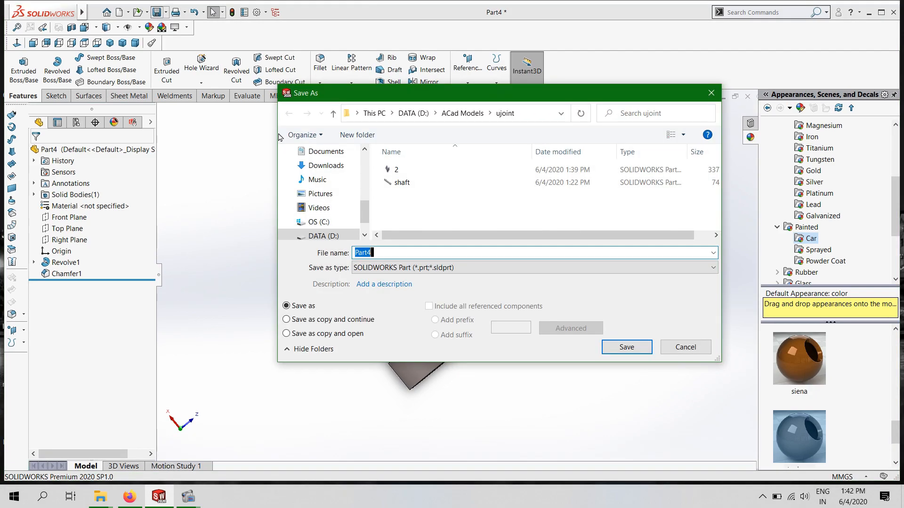
pyautogui.press('Return')
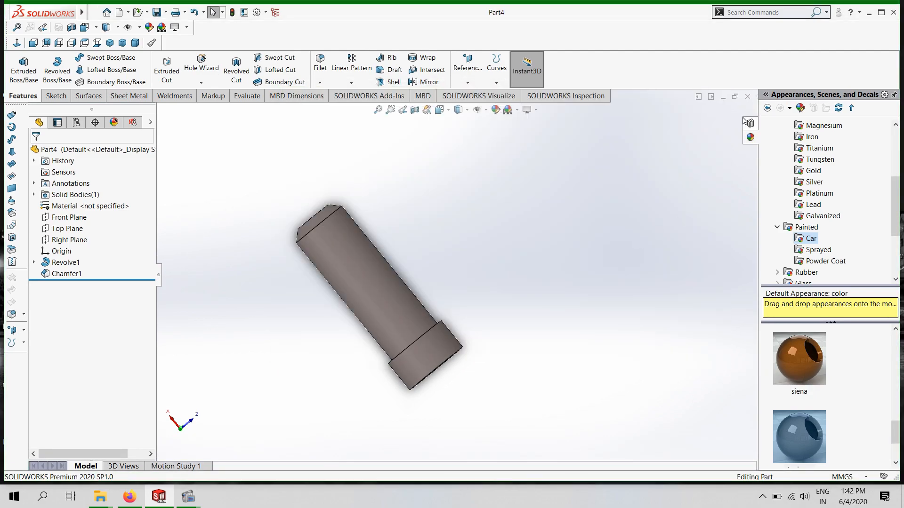
pyautogui.click(747, 97)
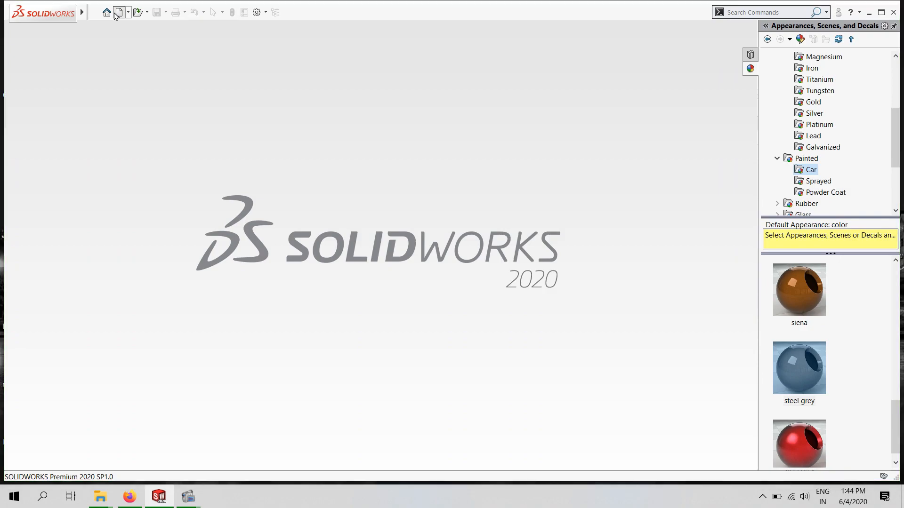
# - Create a new part and sketch a circle about 51 mm in diameter at the origin on the Front Plane
pyautogui.click(120, 11)
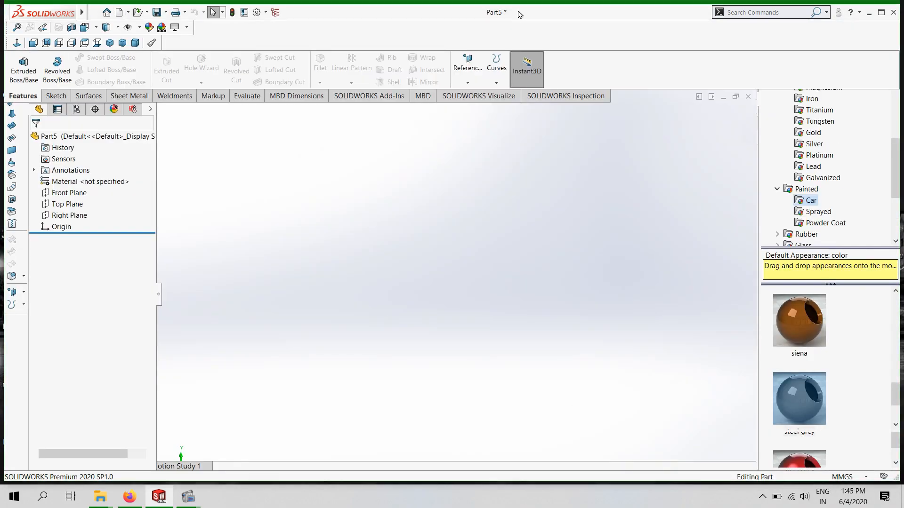
pyautogui.doubleClick(518, 13)
pyautogui.click(57, 204)
pyautogui.click(62, 192)
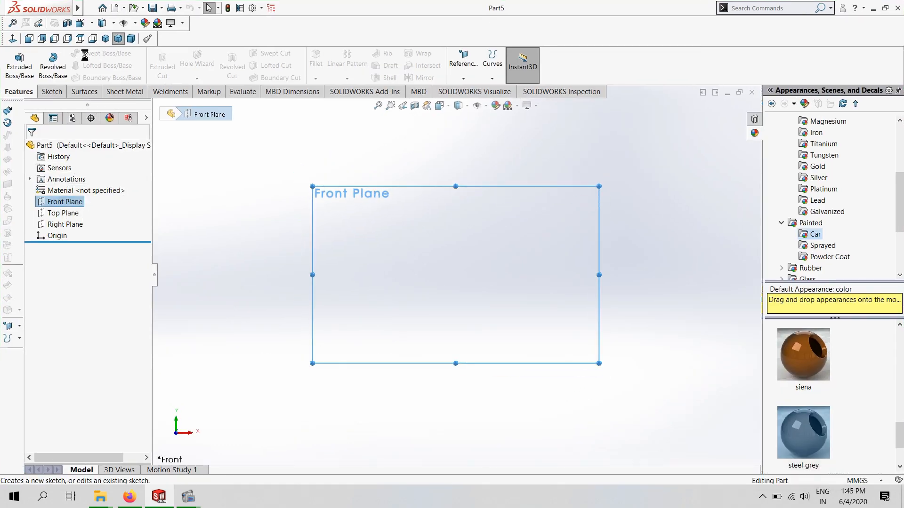
pyautogui.click(107, 53)
pyautogui.click(455, 274)
pyautogui.click(485, 305)
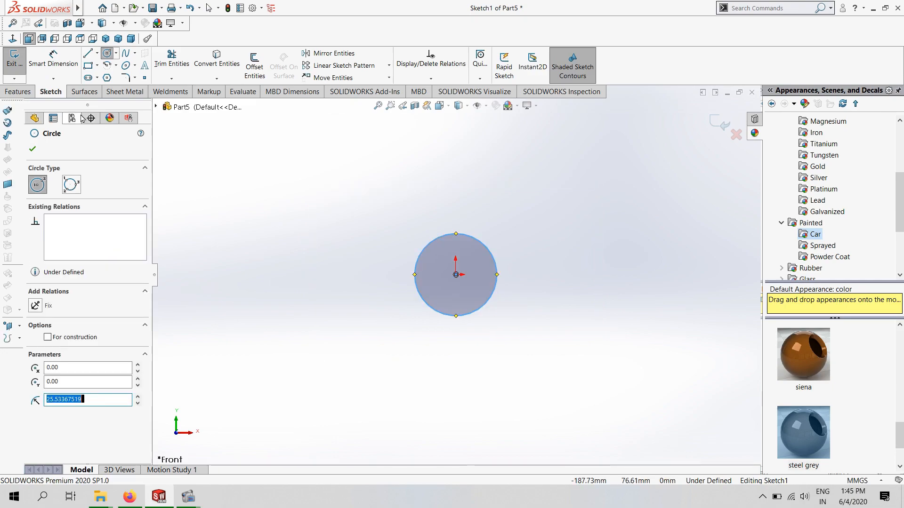
# - Dimension the circle's diameter to 20 mm
pyautogui.click(54, 60)
pyautogui.click(415, 289)
pyautogui.click(371, 310)
pyautogui.write('20')
pyautogui.press('Return')
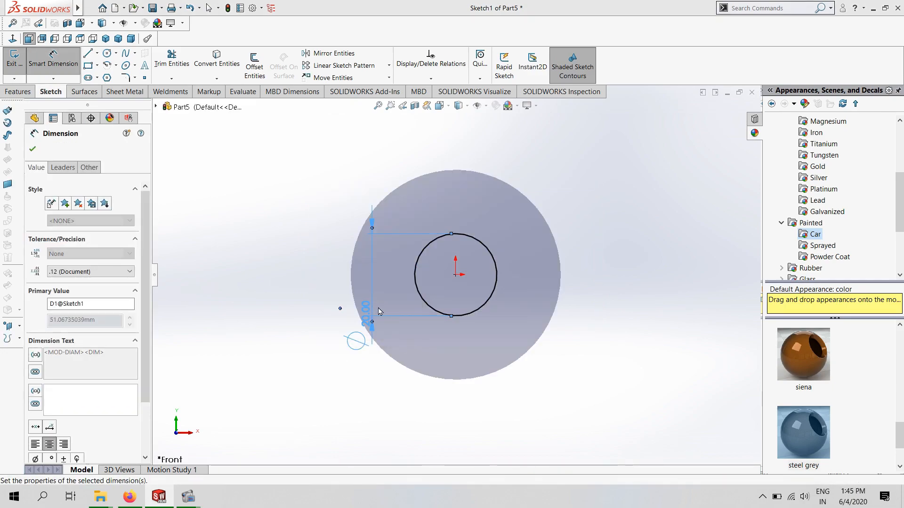
# - Offset the 20 mm circle outward by 10 mm
pyautogui.click(217, 60)
pyautogui.click(254, 66)
pyautogui.click(419, 295)
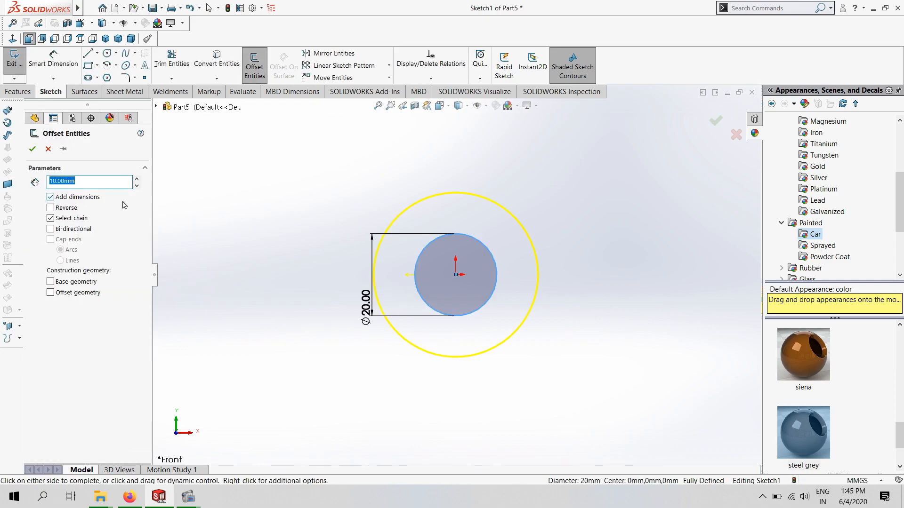
pyautogui.click(32, 149)
# - Extrude the ring between the two circles 30 mm using the Mid Plane end condition
pyautogui.click(21, 92)
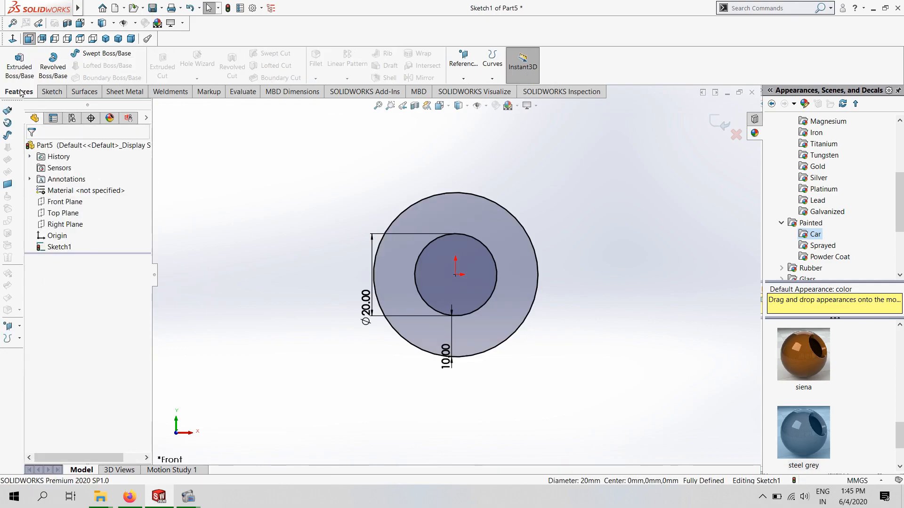
pyautogui.click(19, 66)
pyautogui.click(93, 214)
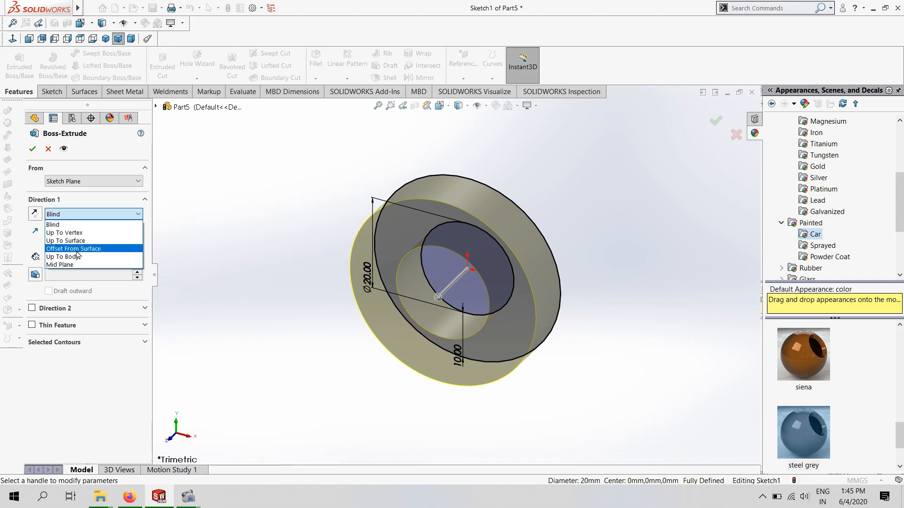
pyautogui.click(75, 265)
pyautogui.press('Return')
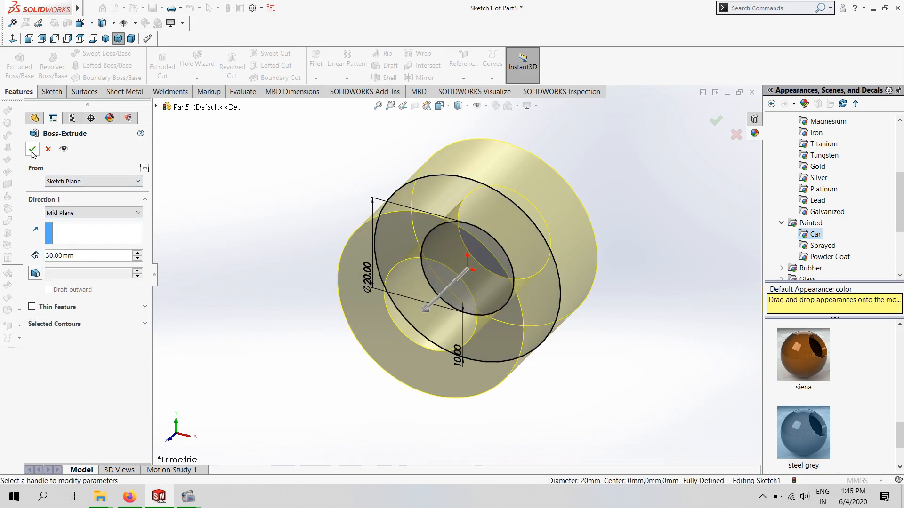
pyautogui.click(32, 149)
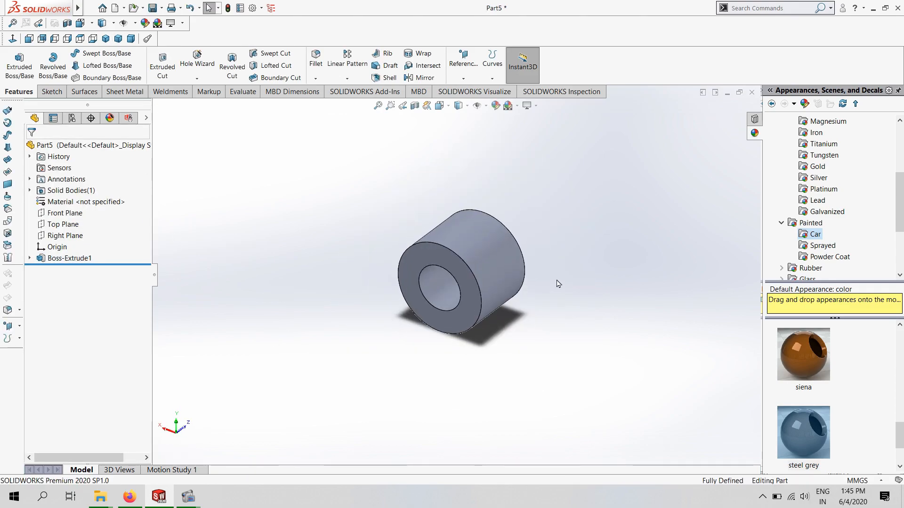
# - Apply the candy apple red car paint appearance to the hollow cylinder
pyautogui.scroll(-2, 607, 310)
pyautogui.scroll(-1, 807, 391)
pyautogui.moveTo(804, 423); pyautogui.dragTo(266, 194)
pyautogui.click(271, 188)
pyautogui.scroll(3, 262, 219)
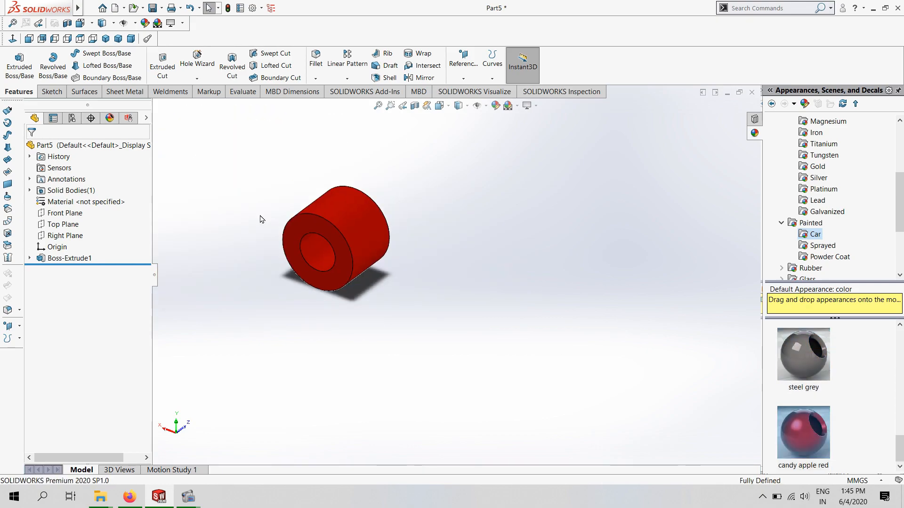
# - Save the hollow cylinder as Part5 in the ujoint folder and close it
pyautogui.click(155, 8)
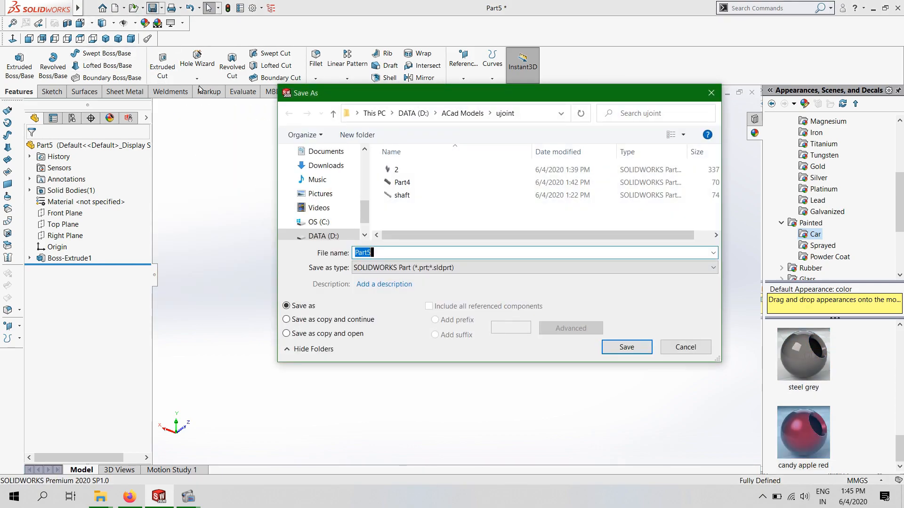
pyautogui.click(626, 347)
pyautogui.hotkey('ctrl', 'w')
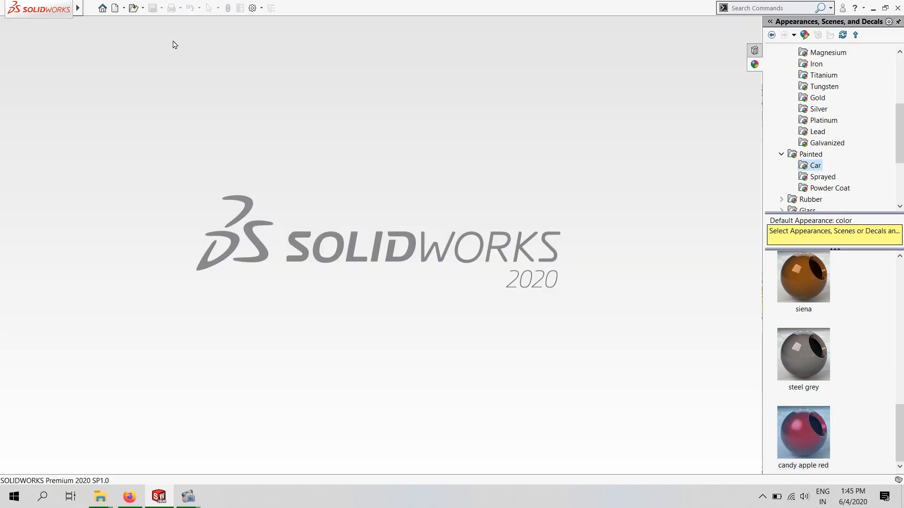
# - Create a new part document and open a sketch on the Front Plane
pyautogui.click(115, 8)
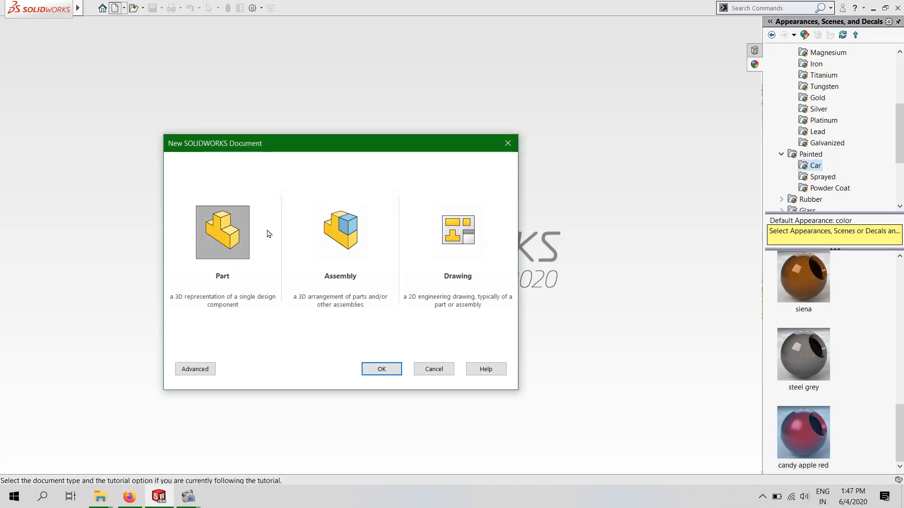
pyautogui.click(382, 369)
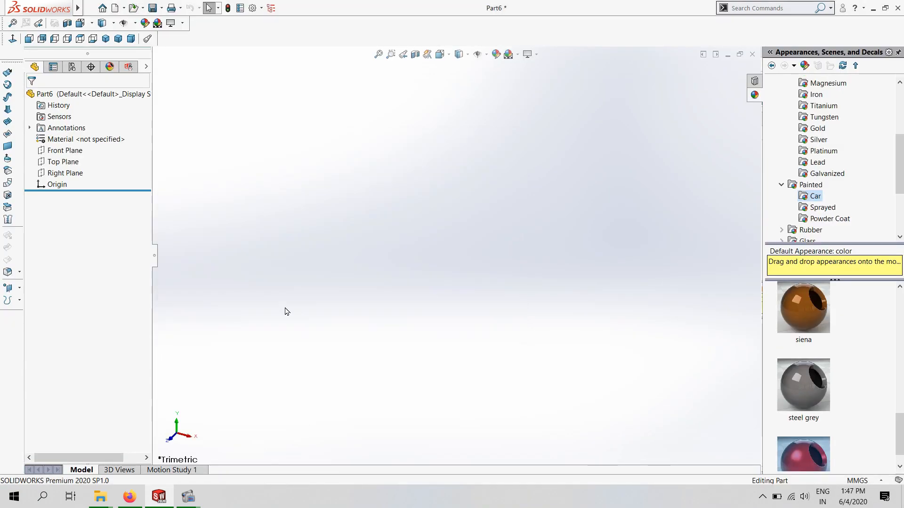
pyautogui.click(61, 205)
pyautogui.click(63, 194)
# - Draw a closed six-sided L-shaped line profile with a short raised flange, its base line passing level through the origin
pyautogui.press('l')
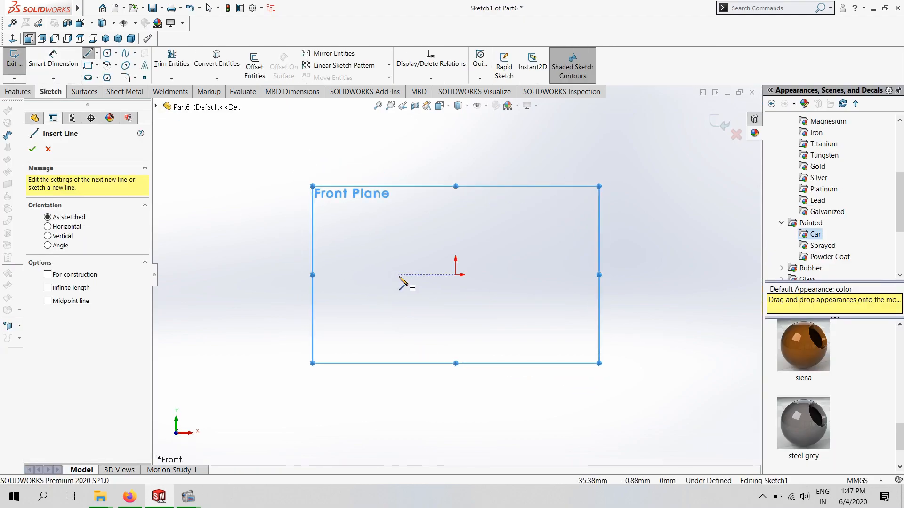
pyautogui.click(399, 275)
pyautogui.click(402, 227)
pyautogui.click(422, 227)
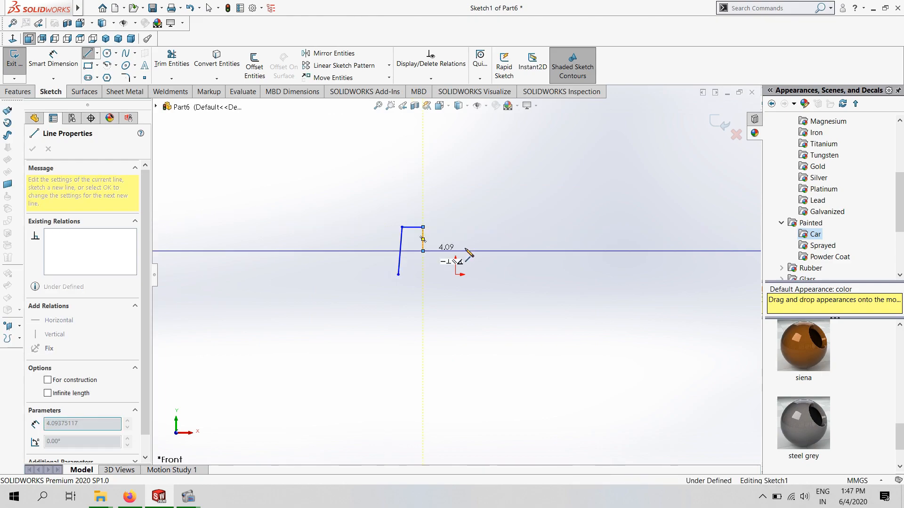
pyautogui.click(489, 251)
pyautogui.click(488, 274)
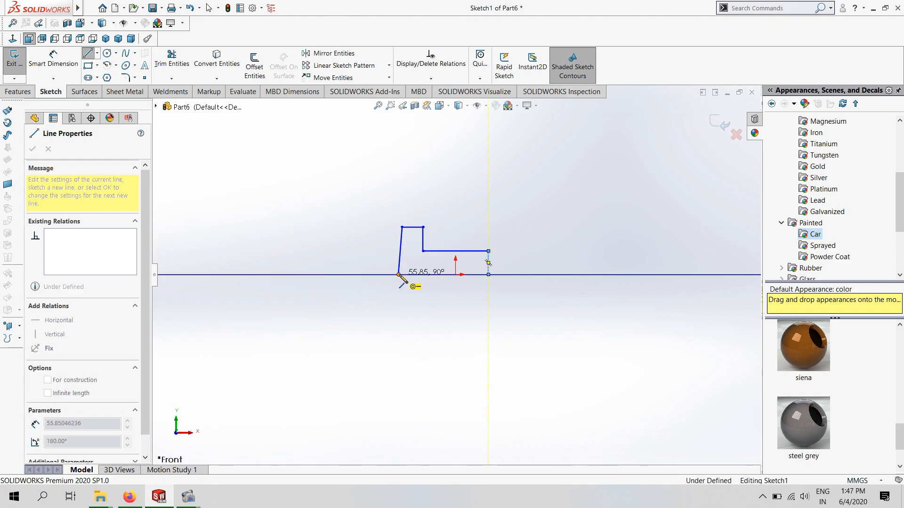
pyautogui.click(399, 275)
pyautogui.press('Escape')
# - Make the slanted outer flange line of the L-shaped profile vertical
pyautogui.moveTo(402, 253); pyautogui.dragTo(401, 253)
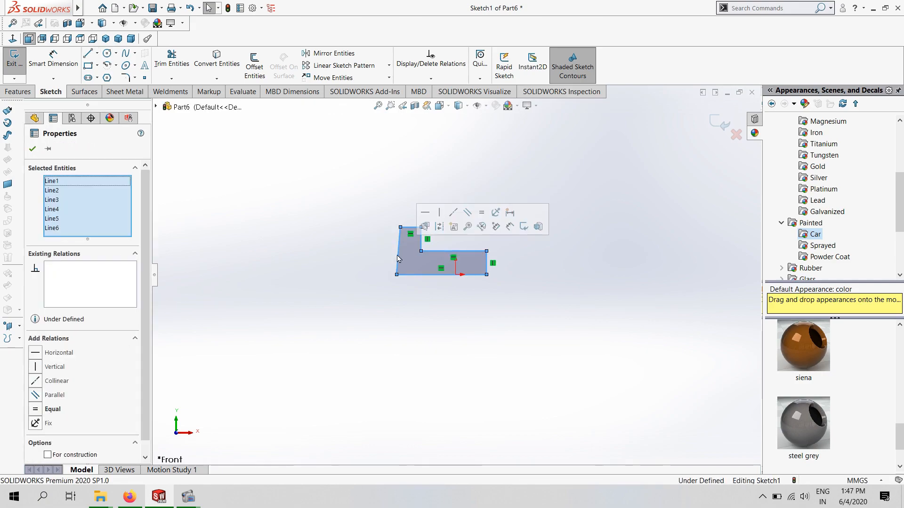
pyautogui.press('Escape')
pyautogui.click(398, 258)
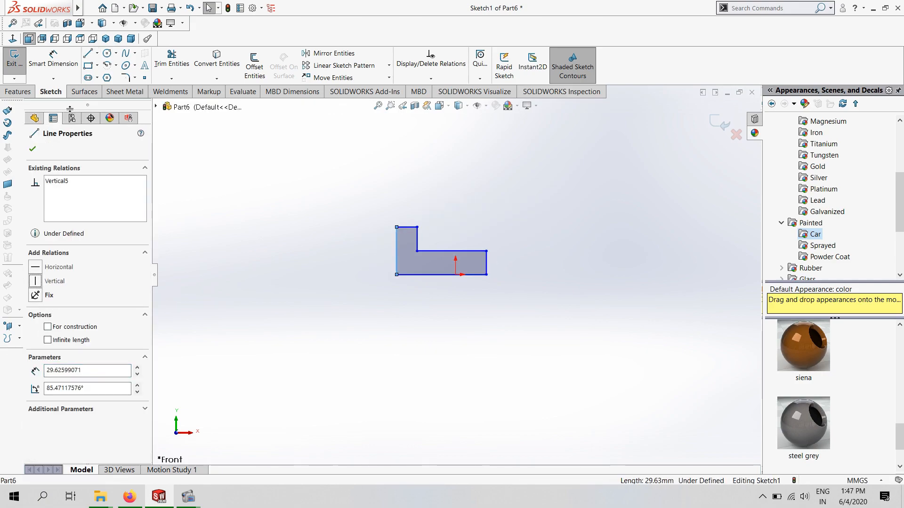
# - Dimension the profile's flange to 6 mm high and 2 mm thick
pyautogui.click(53, 59)
pyautogui.click(399, 258)
pyautogui.click(372, 254)
pyautogui.press('Return')
pyautogui.click(407, 227)
pyautogui.click(400, 192)
pyautogui.write('2')
pyautogui.press('Return')
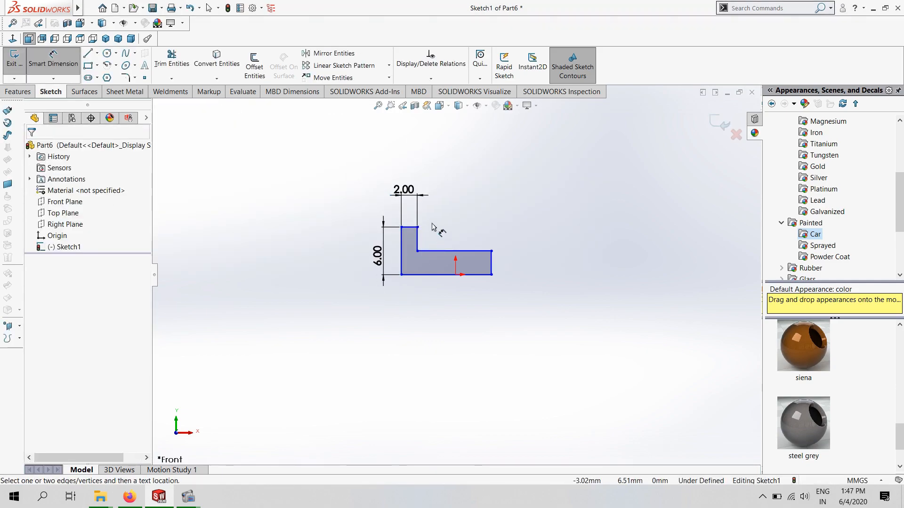
# - Dimension the profile's shank to 10 mm long and 3 mm high
pyautogui.click(441, 252)
pyautogui.click(438, 230)
pyautogui.write('10')
pyautogui.press('Return')
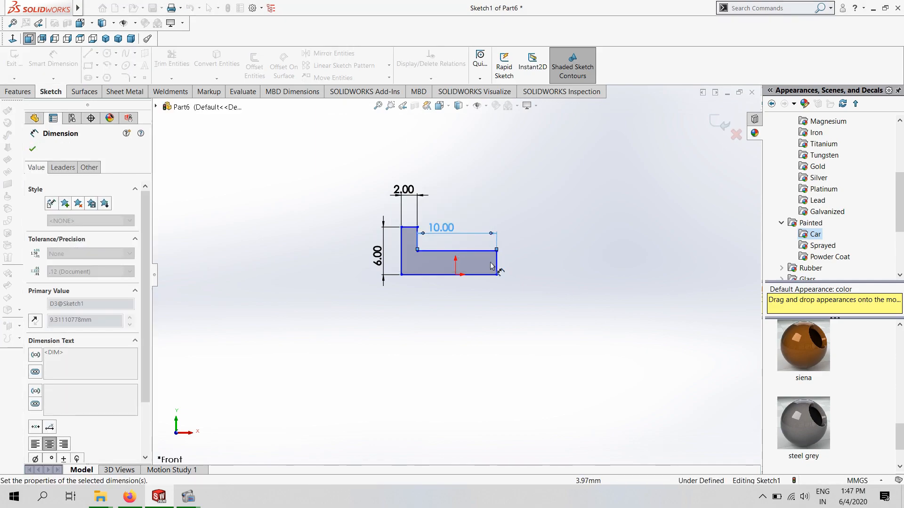
pyautogui.click(496, 263)
pyautogui.click(539, 271)
pyautogui.write('3')
pyautogui.press('Return')
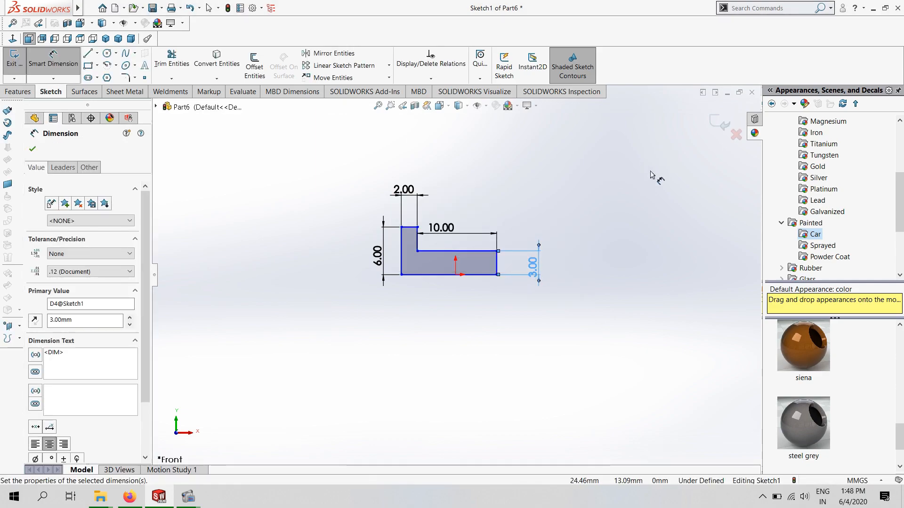
# - Revolve the L-shaped profile 360 degrees about its long base line to form a headed pin
pyautogui.click(30, 91)
pyautogui.click(53, 64)
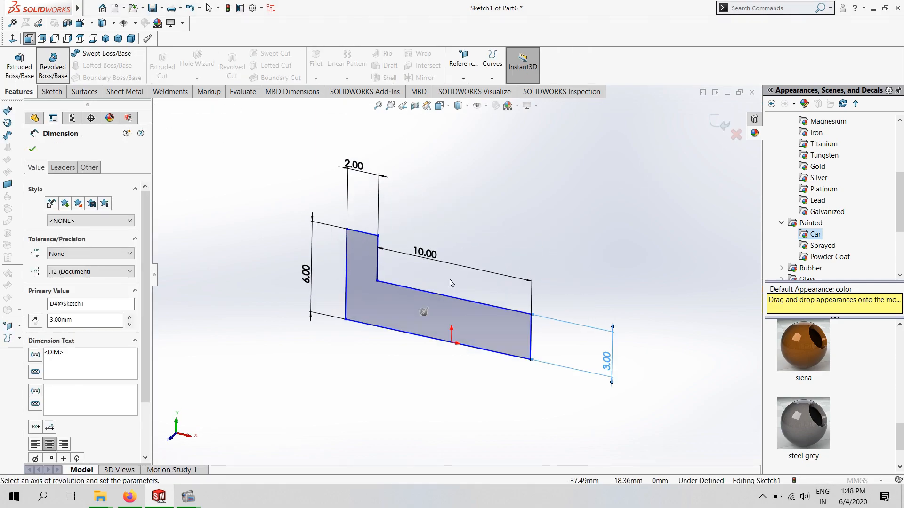
pyautogui.click(417, 343)
pyautogui.click(416, 339)
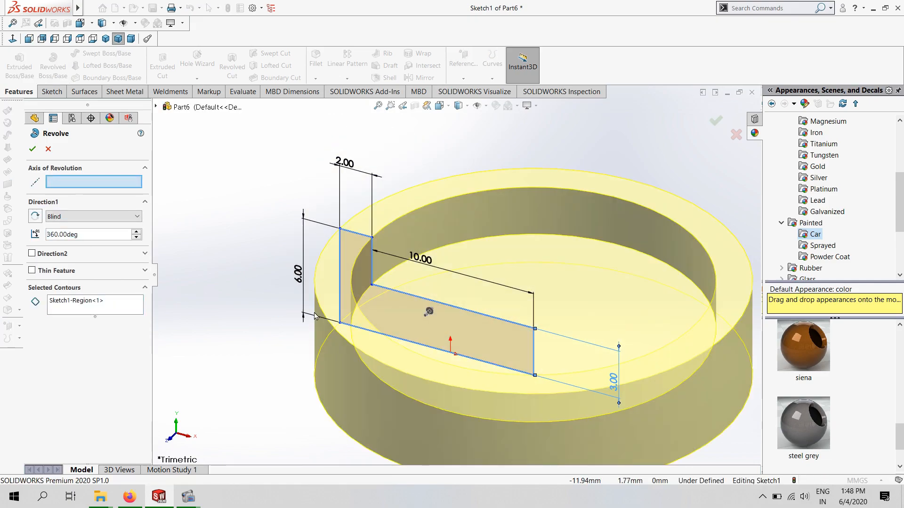
pyautogui.click(379, 335)
pyautogui.click(32, 152)
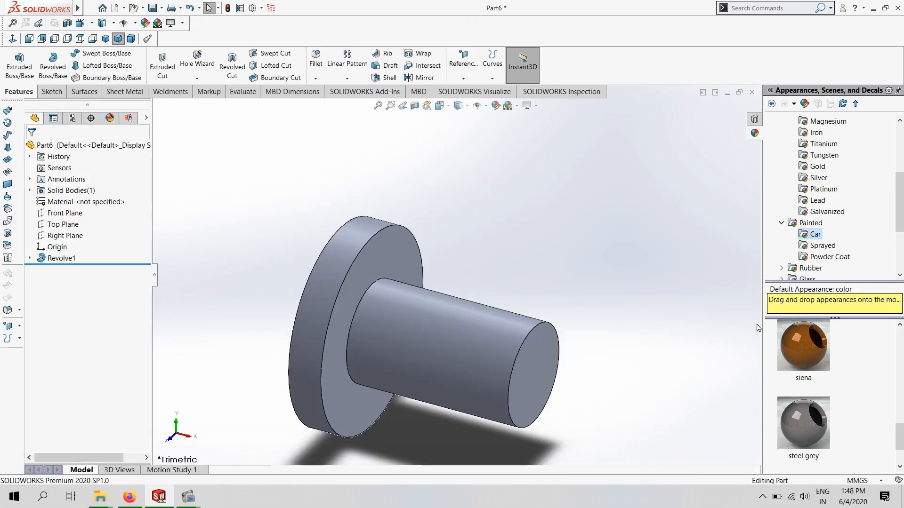
# - Save the headed pin as Part6 and close it
pyautogui.moveTo(428, 335); pyautogui.dragTo(465, 288, button='middle')
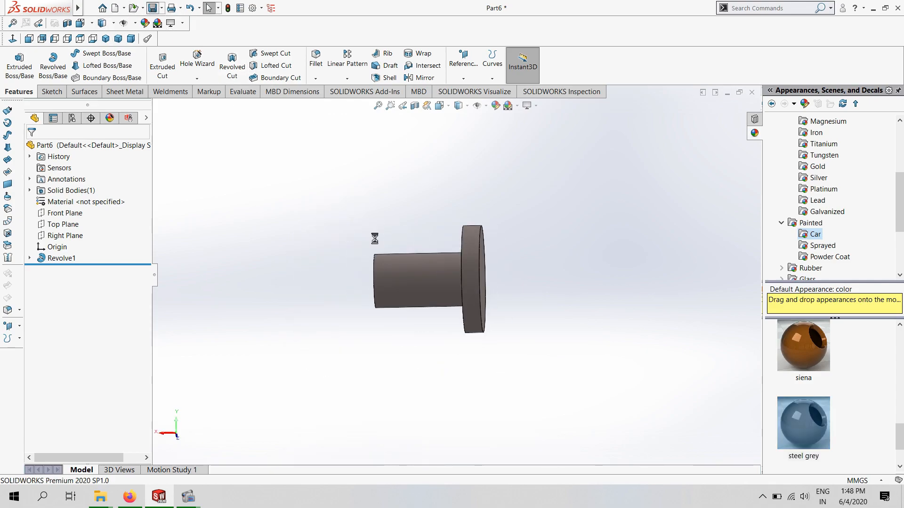
pyautogui.hotkey('ctrl', 's')
pyautogui.click(614, 346)
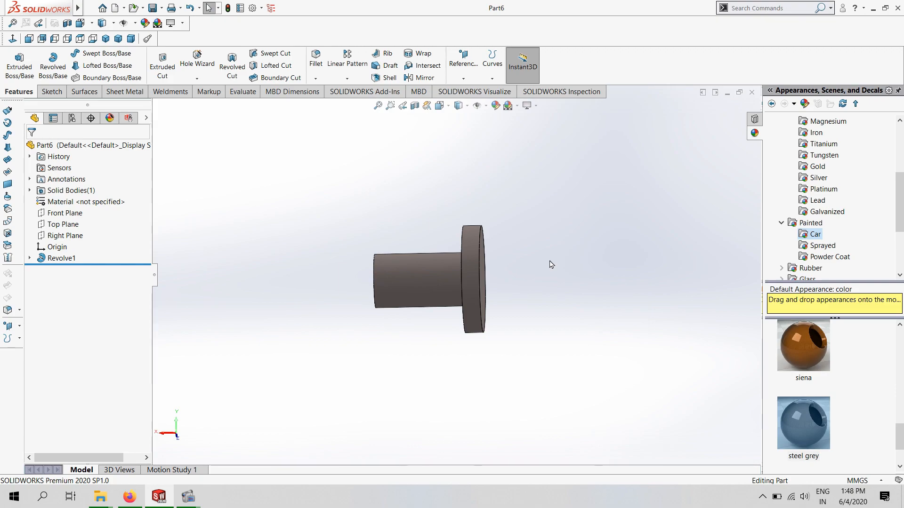
pyautogui.click(752, 93)
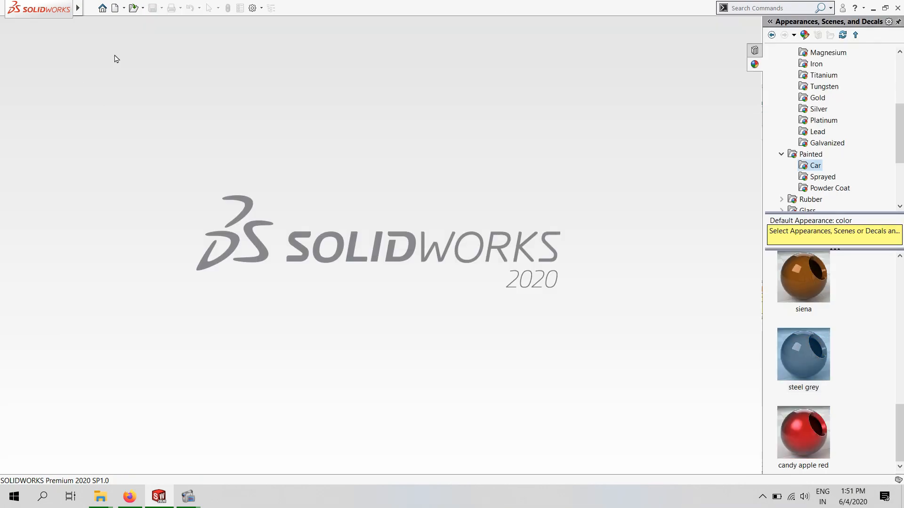
# - Create another new part document and start a sketch on its Front Plane
pyautogui.click(116, 10)
pyautogui.click(381, 369)
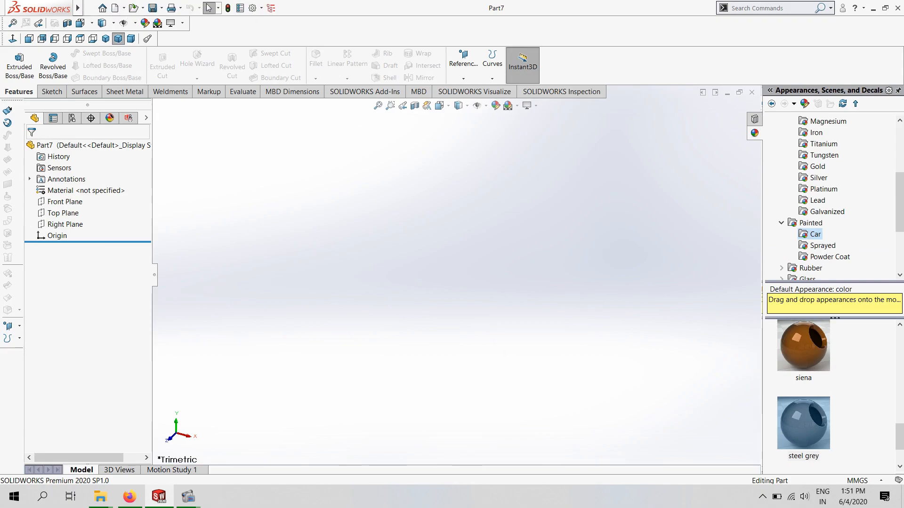
pyautogui.click(42, 70)
pyautogui.click(64, 202)
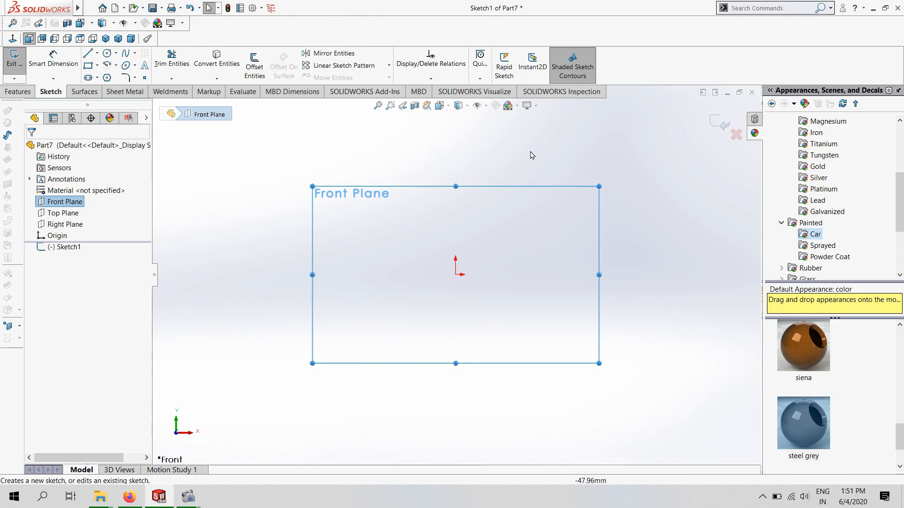
# - Draw four connected lines around the origin as a rectangle left open at its upper-left corner
pyautogui.click(87, 56)
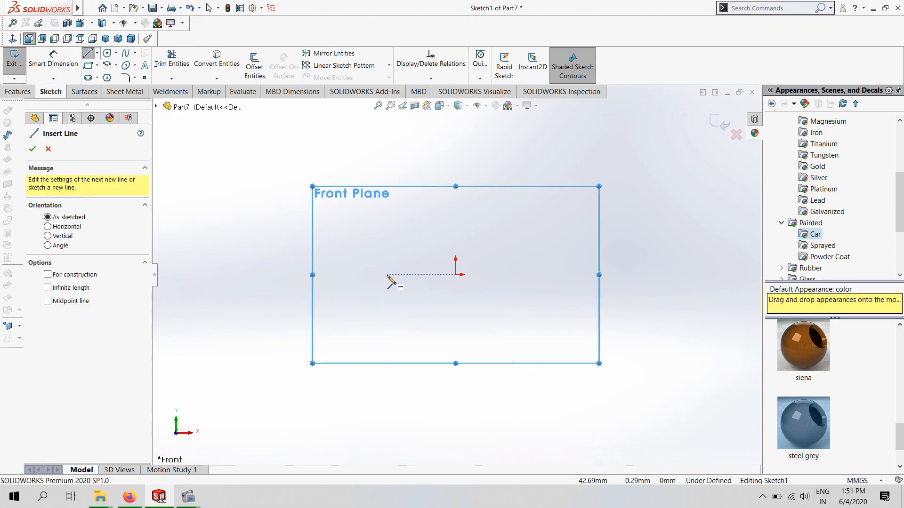
pyautogui.click(389, 223)
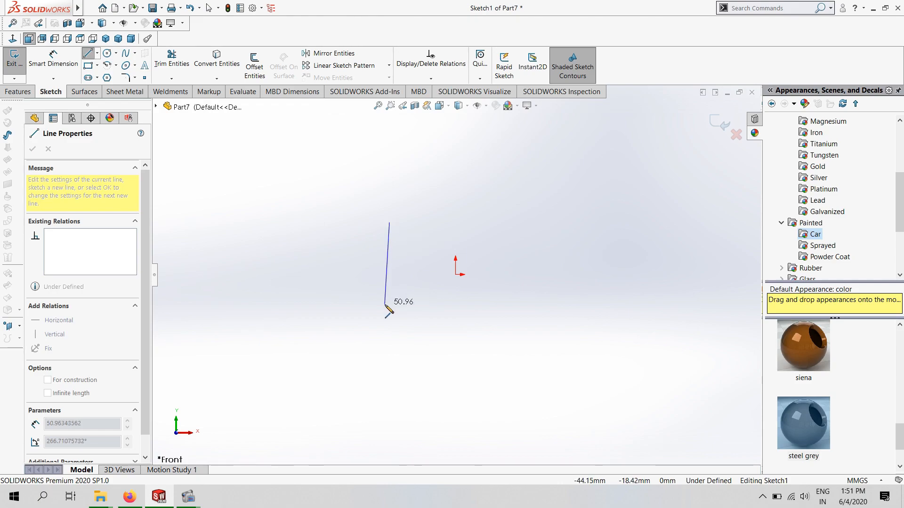
pyautogui.click(389, 311)
pyautogui.click(541, 311)
pyautogui.click(541, 216)
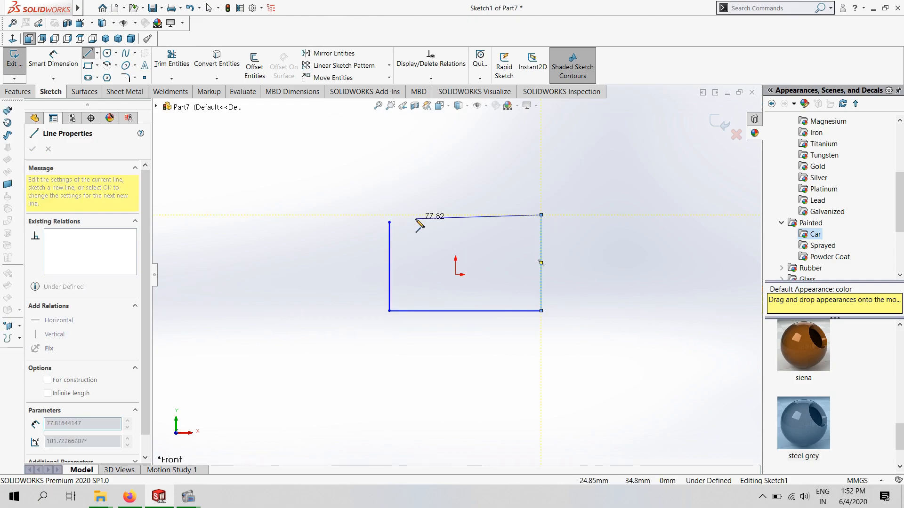
pyautogui.click(385, 215)
pyautogui.press('Escape')
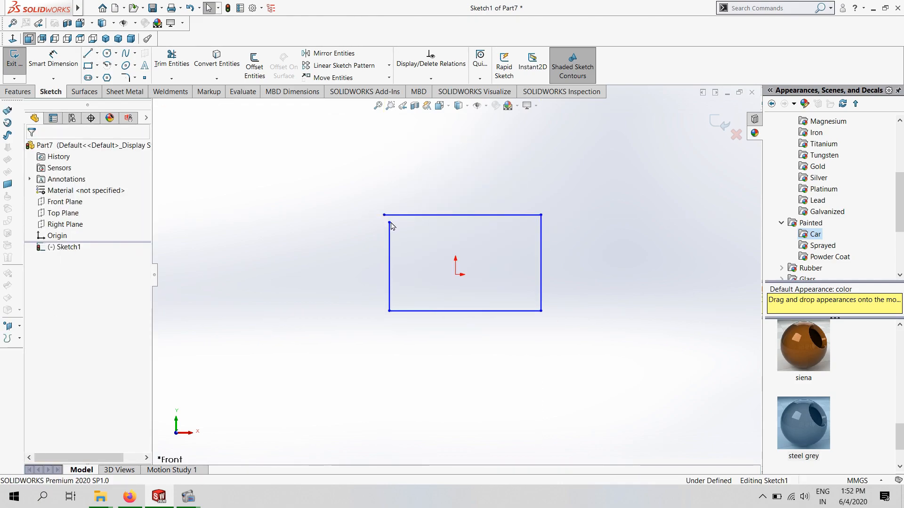
# - Merge the two loose endpoints at the upper-left corner to close the rectangle
pyautogui.click(388, 223)
pyautogui.keyDown('ctrl'); pyautogui.click(385, 215); pyautogui.keyUp('ctrl')
pyautogui.click(35, 358)
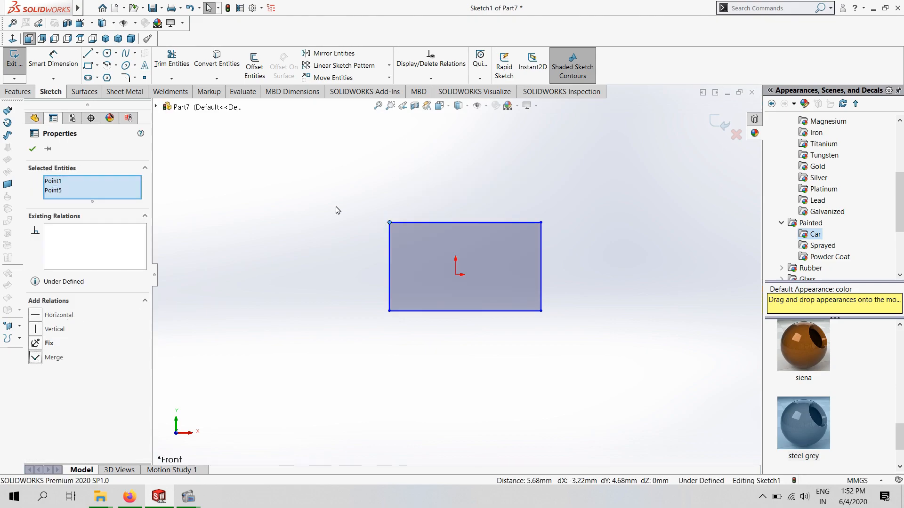
# - Dimension the rectangle's height and width to 25.4 mm each
pyautogui.press('d')
pyautogui.click(389, 254)
pyautogui.click(340, 258)
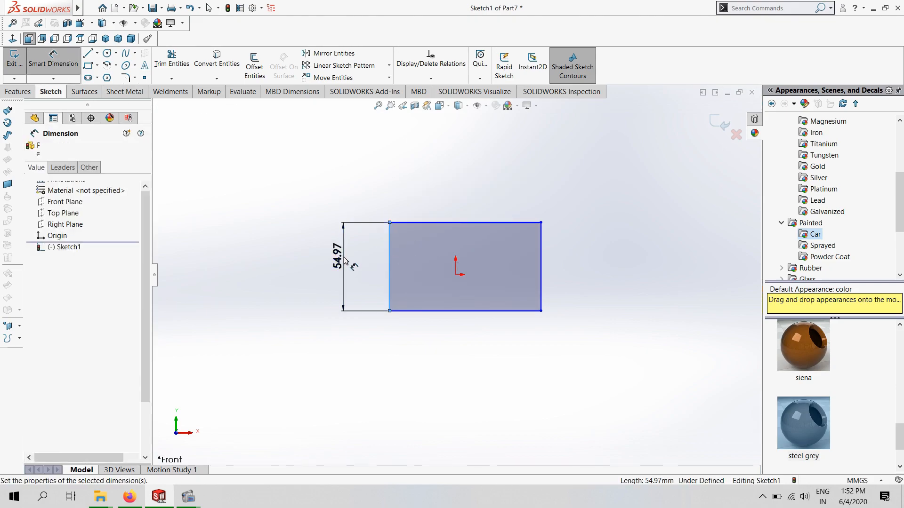
pyautogui.write('25.4')
pyautogui.press('Return')
pyautogui.click(488, 222)
pyautogui.click(488, 184)
pyautogui.write('25.4')
pyautogui.press('Return')
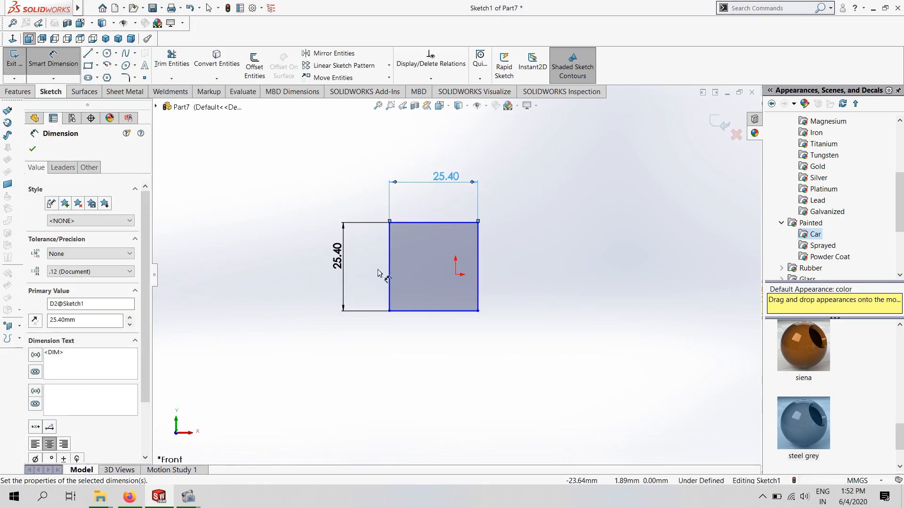
# - Set the horizontal distance from the square's left edge to the origin to 12.7 mm
pyautogui.click(389, 268)
pyautogui.click(456, 276)
pyautogui.click(437, 349)
pyautogui.write('25.4')
pyautogui.press('Return')
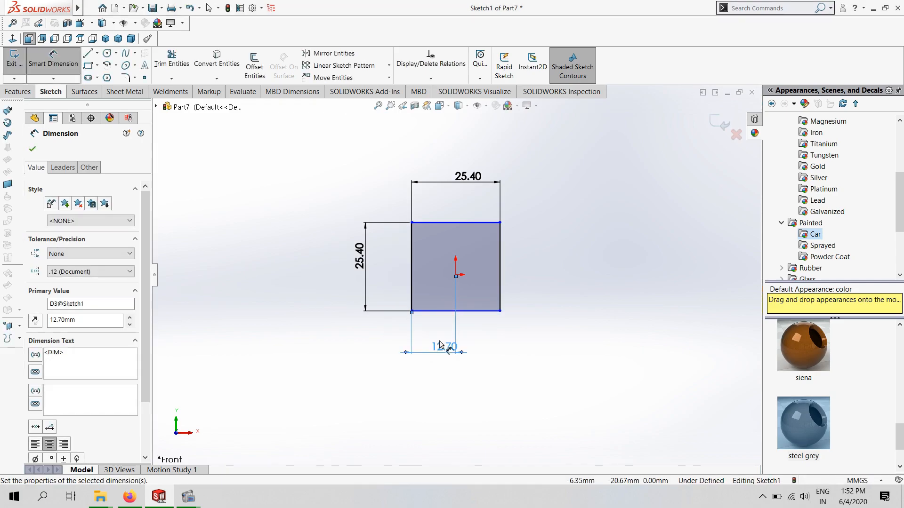
# - Add a driven dimension to the square's lower edge and set the vertical distance from its upper edge to the origin to 25.4/2
pyautogui.click(473, 312)
pyautogui.click(471, 335)
pyautogui.click(519, 250)
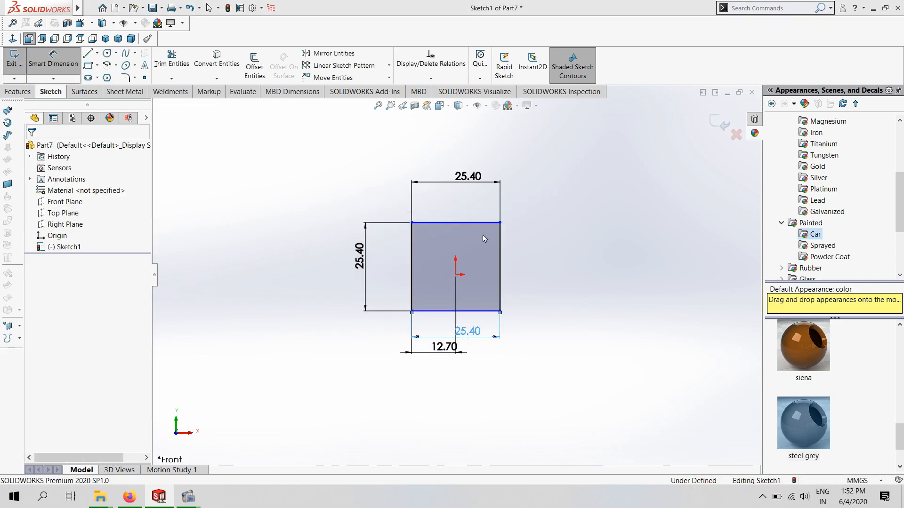
pyautogui.click(529, 260)
pyautogui.write('25.4/2')
pyautogui.press('Return')
# - Extrude the square 15 mm using the Mid Plane end condition
pyautogui.click(17, 92)
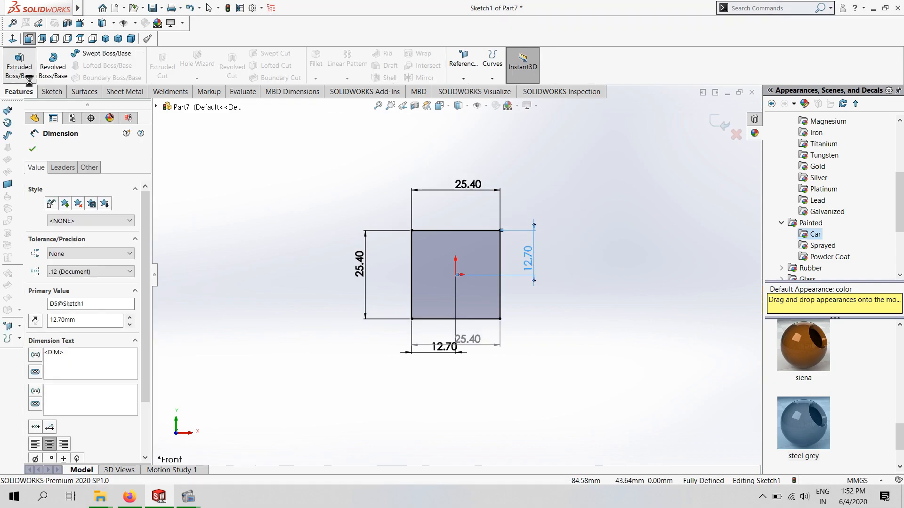
pyautogui.click(19, 65)
pyautogui.write('15')
pyautogui.click(70, 215)
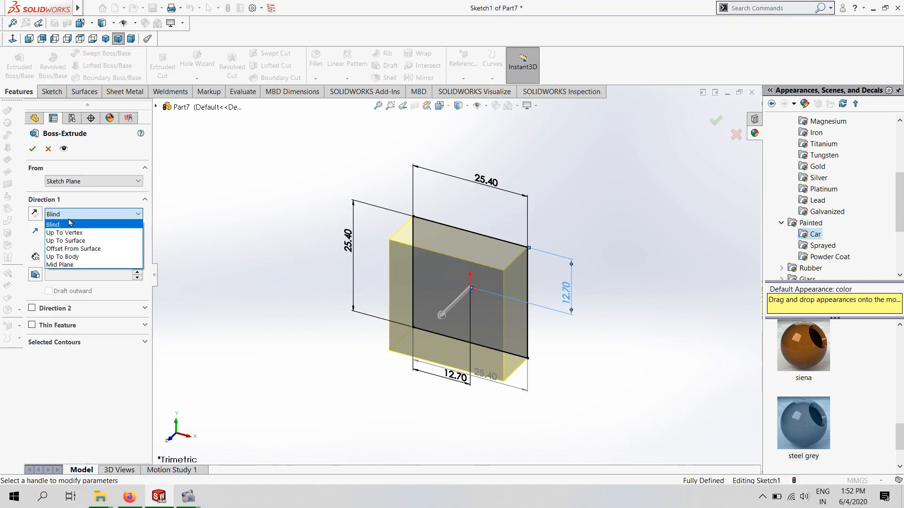
pyautogui.click(76, 264)
pyautogui.click(33, 149)
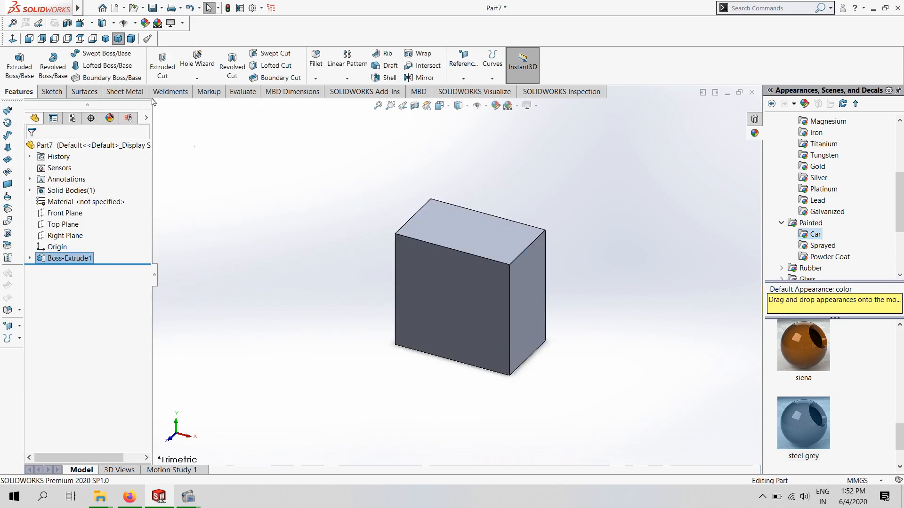
# - Chamfer the block's four short corner edges with a 5 mm distance at 45 degrees
pyautogui.click(60, 96)
pyautogui.click(22, 94)
pyautogui.click(315, 78)
pyautogui.click(325, 100)
pyautogui.doubleClick(94, 362)
pyautogui.write('5.')
pyautogui.press('Return')
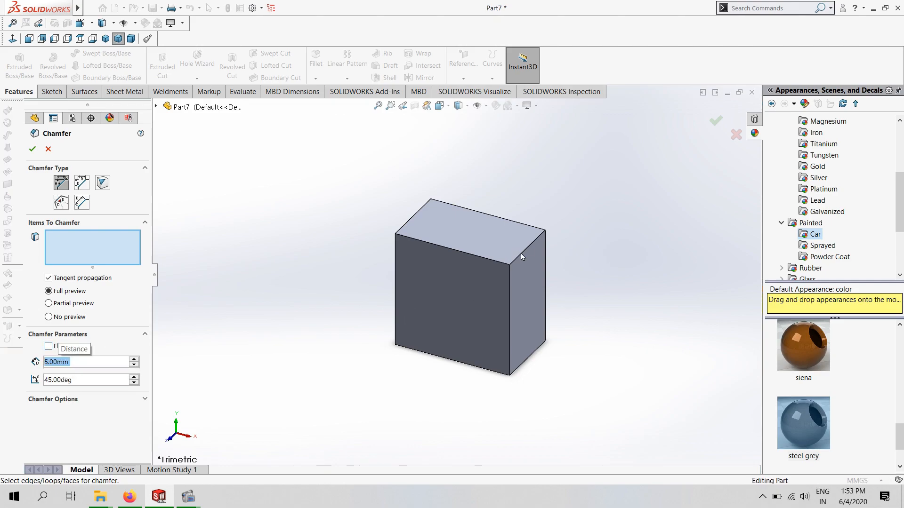
pyautogui.click(521, 254)
pyautogui.click(414, 236)
pyautogui.click(530, 365)
pyautogui.moveTo(530, 365); pyautogui.dragTo(403, 351, button='middle')
pyautogui.click(408, 350)
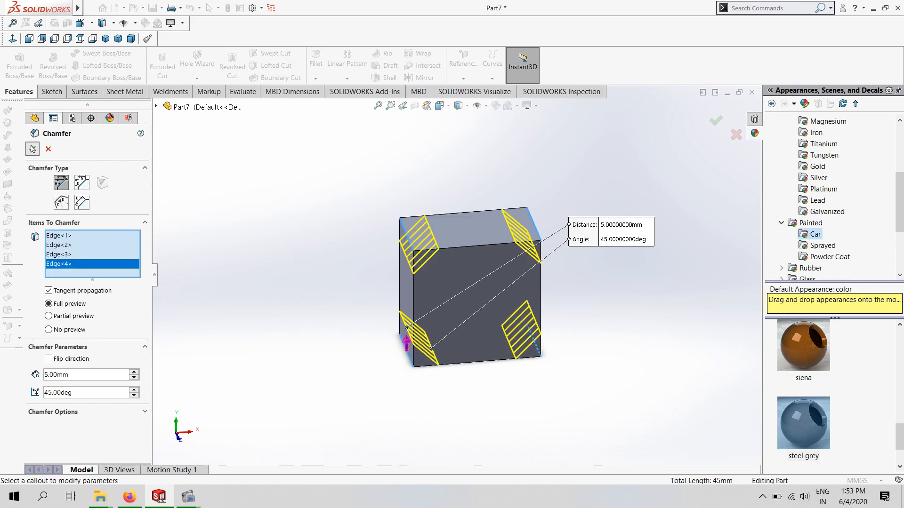
pyautogui.click(32, 149)
# - Sketch a circle about 7 mm in diameter on the block's large octagonal face, centred on the origin
pyautogui.click(292, 308)
pyautogui.scroll(1, 387, 302)
pyautogui.click(484, 301)
pyautogui.click(561, 270)
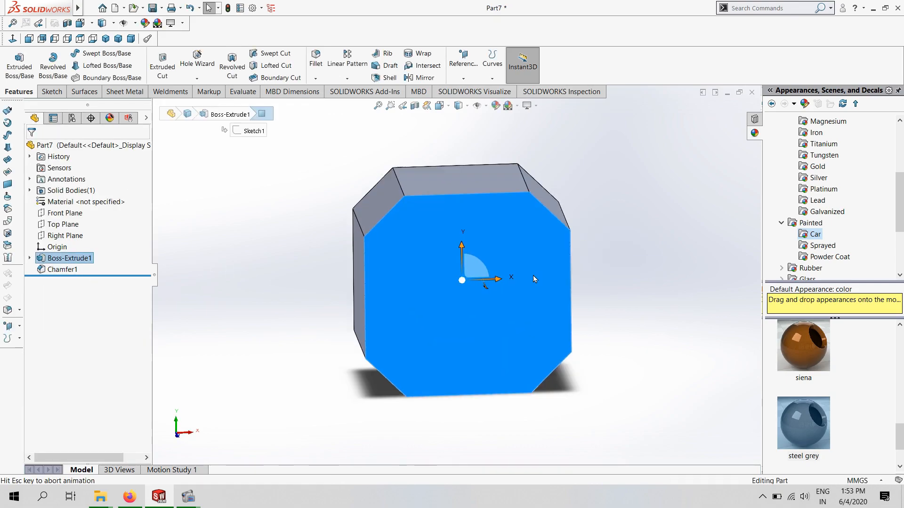
pyautogui.rightClick(457, 280)
pyautogui.click(271, 238)
pyautogui.rightClick(366, 261)
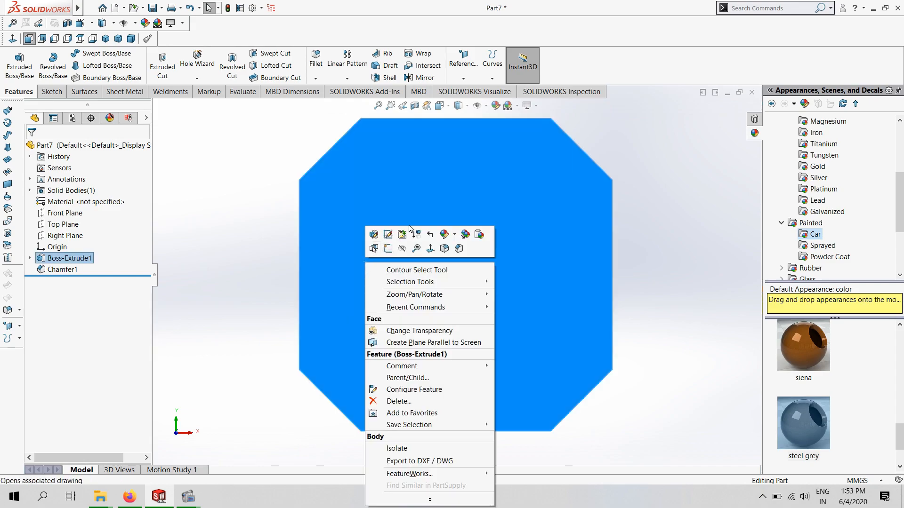
pyautogui.click(388, 248)
pyautogui.click(107, 54)
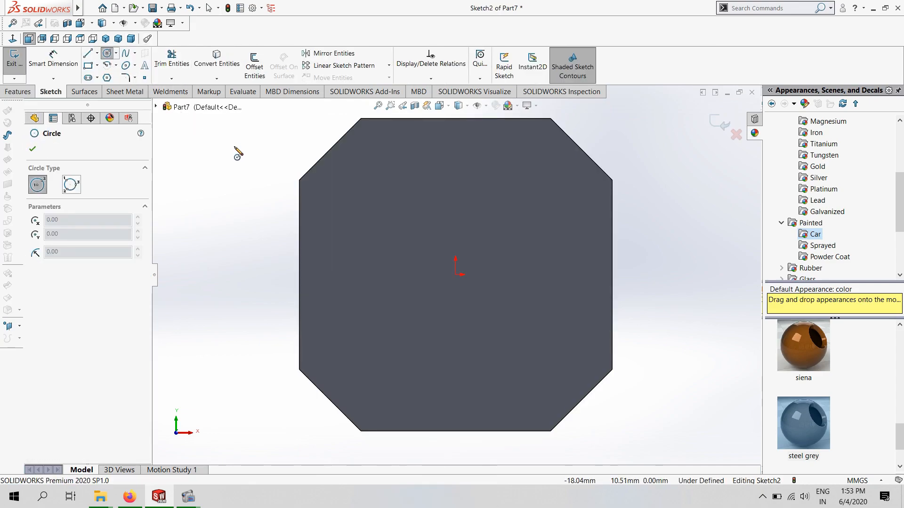
pyautogui.click(456, 275)
pyautogui.click(485, 306)
# - Set the circle's diameter to 12 mm
pyautogui.click(65, 58)
pyautogui.click(498, 285)
pyautogui.click(657, 283)
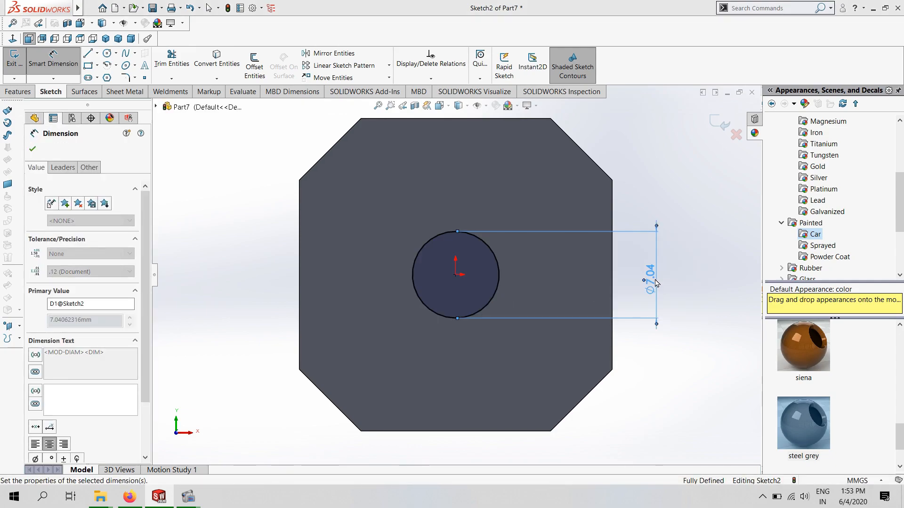
pyautogui.write('12')
pyautogui.press('Return')
# - Cut the 12 mm circle through the block using the Through All - Both end condition
pyautogui.click(18, 92)
pyautogui.click(162, 67)
pyautogui.click(103, 182)
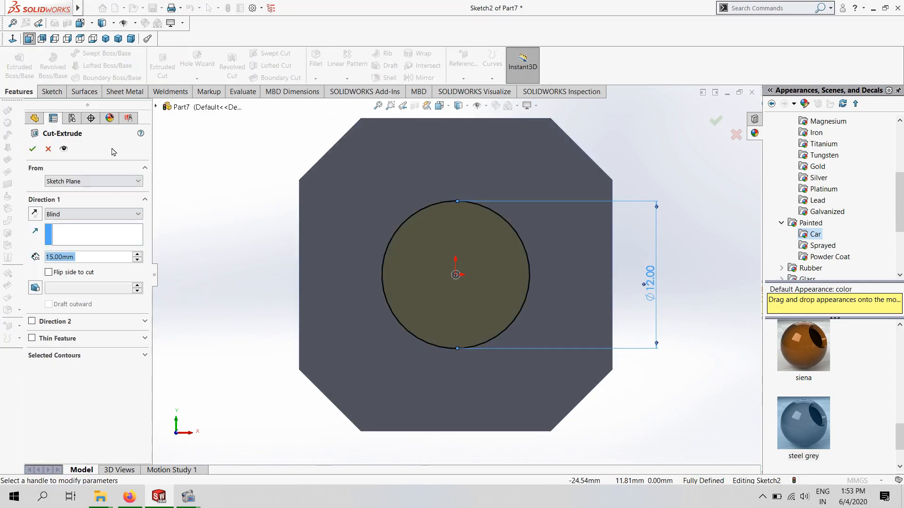
pyautogui.click(99, 192)
pyautogui.click(85, 215)
pyautogui.click(82, 222)
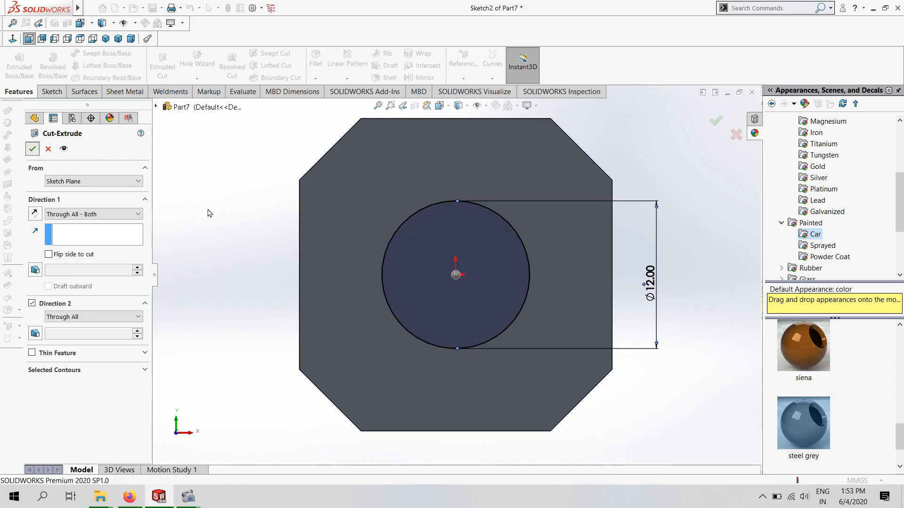
pyautogui.press('Return')
# - Start a circular pattern of the hole cut, with a side face as direction reference and 90-degree spacing
pyautogui.click(347, 78)
pyautogui.click(372, 100)
pyautogui.rightClick(127, 296)
pyautogui.click(146, 299)
pyautogui.click(156, 108)
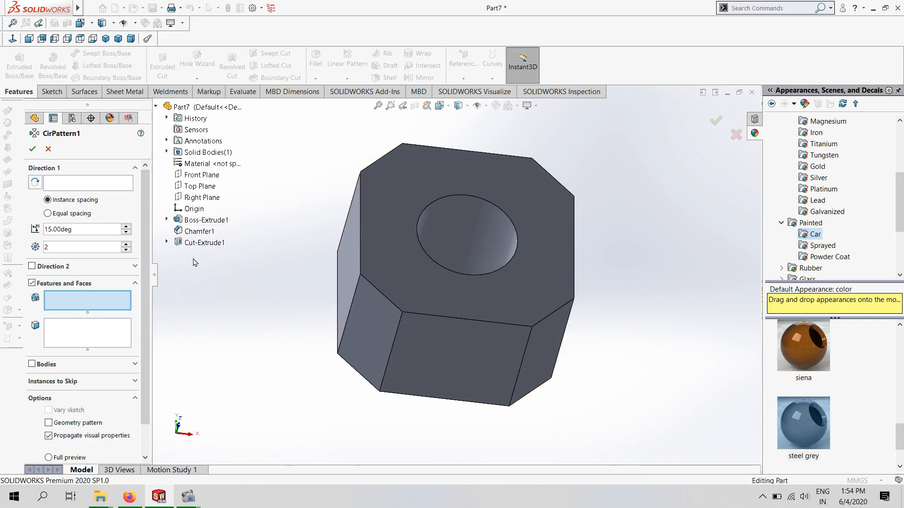
pyautogui.click(205, 242)
pyautogui.click(365, 252)
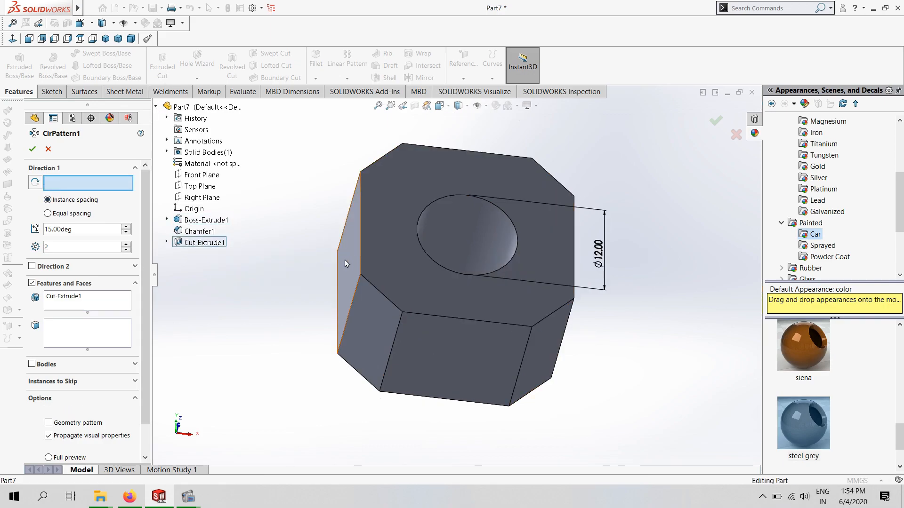
pyautogui.click(346, 262)
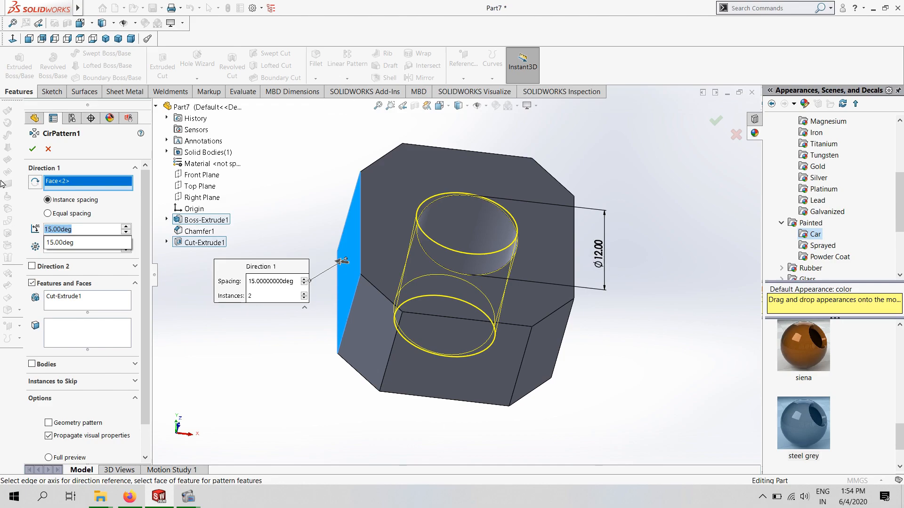
pyautogui.write('90')
pyautogui.press('Return')
# - Try the large front face as the pattern's direction reference, replace it with the block's lower face, and accept the pattern
pyautogui.rightClick(100, 184)
pyautogui.click(114, 190)
pyautogui.click(398, 227)
pyautogui.rightClick(85, 184)
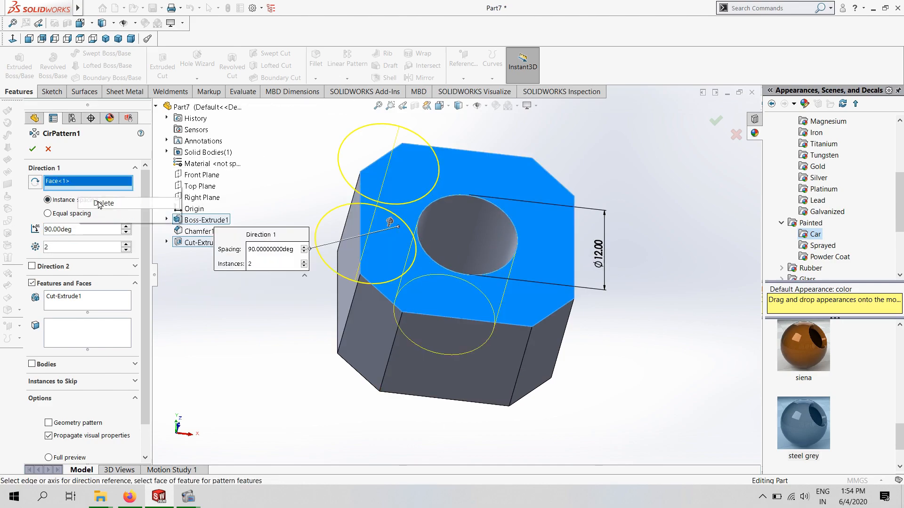
pyautogui.click(113, 190)
pyautogui.click(456, 374)
pyautogui.click(31, 150)
pyautogui.moveTo(343, 358); pyautogui.dragTo(243, 271, button='middle')
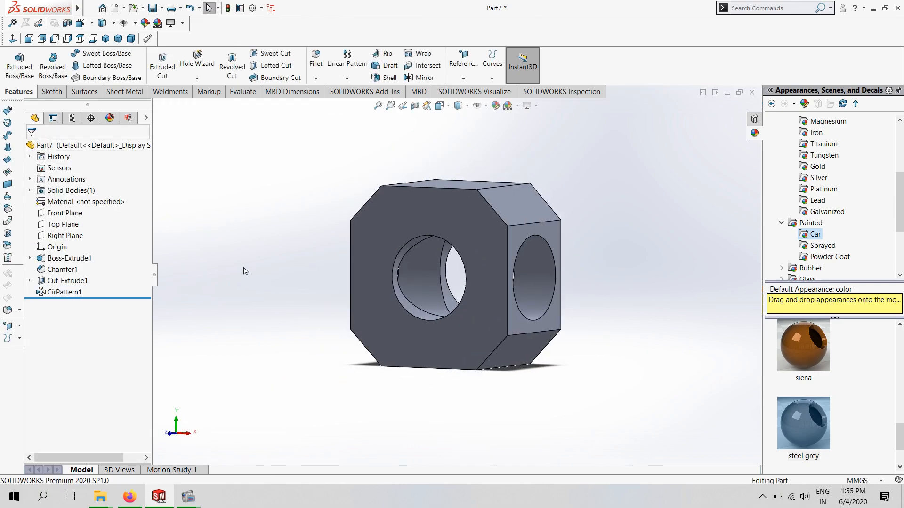
pyautogui.click(332, 80)
pyautogui.click(372, 102)
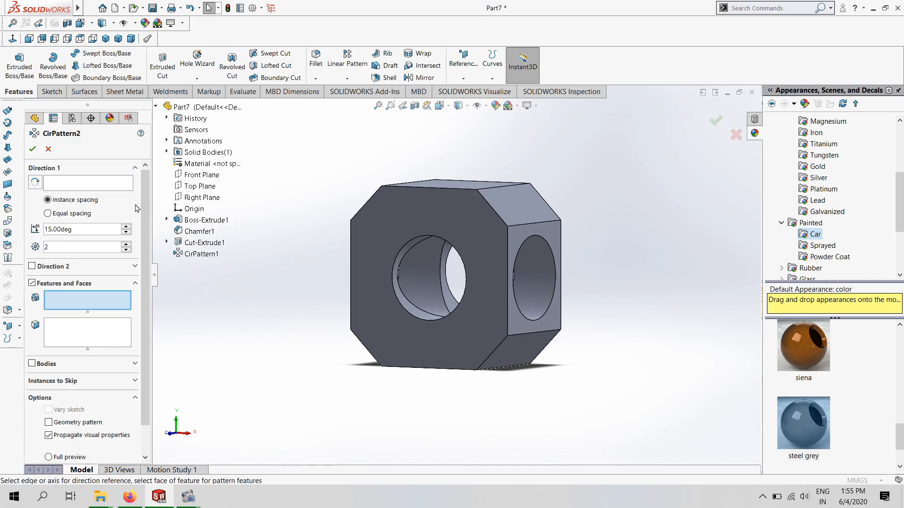
pyautogui.click(197, 244)
pyautogui.write('90')
pyautogui.press('Return')
pyautogui.click(48, 149)
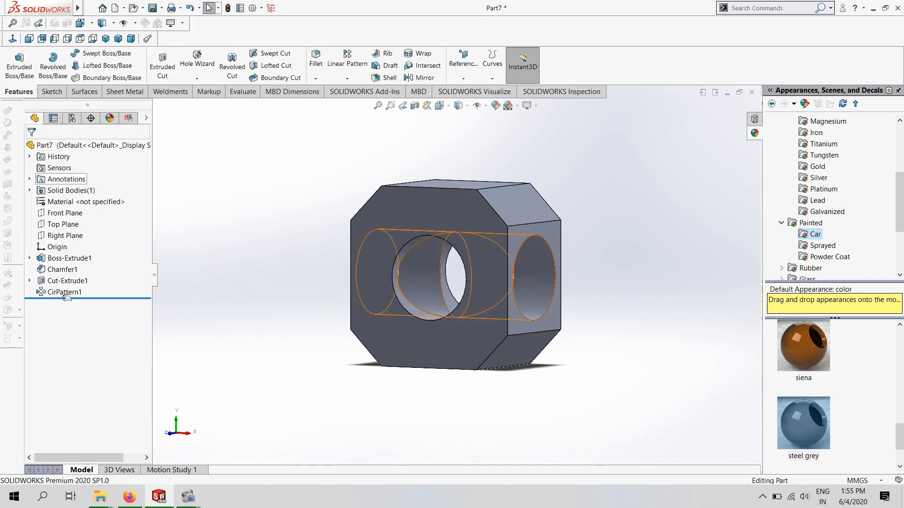
# - Reopen the hole's circular pattern and try four instances with 90-degree spacing
pyautogui.click(64, 292)
pyautogui.click(74, 265)
pyautogui.click(125, 245)
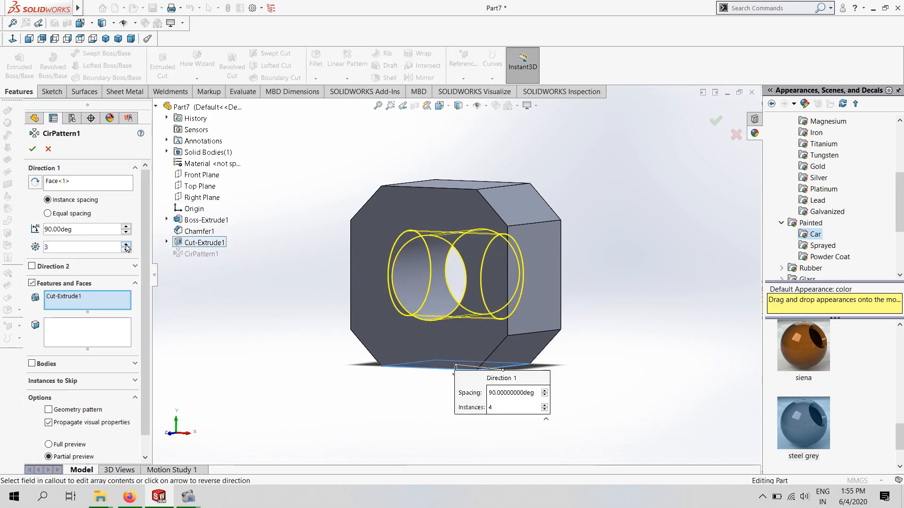
pyautogui.moveTo(297, 252); pyautogui.dragTo(275, 315, button='middle')
pyautogui.press('Return')
pyautogui.moveTo(297, 389); pyautogui.dragTo(102, 232, button='middle')
pyautogui.write('90')
pyautogui.press('Return')
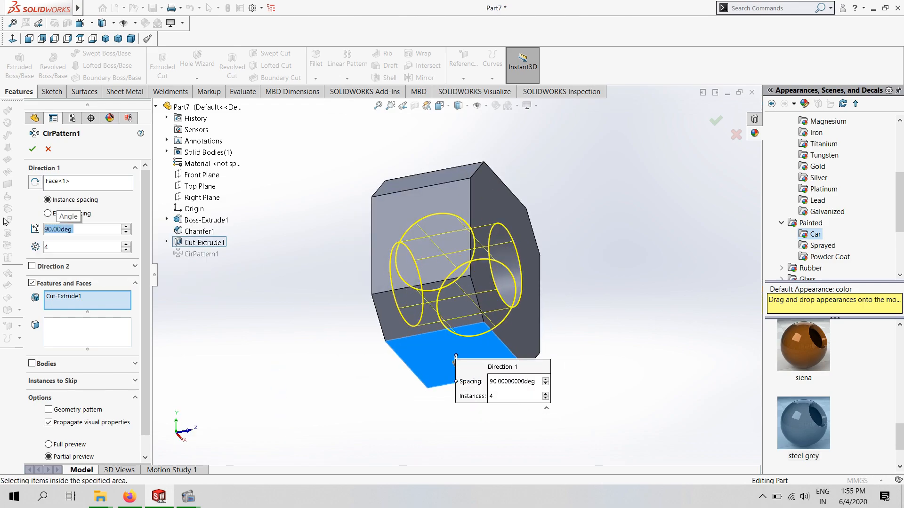
pyautogui.moveTo(301, 305); pyautogui.dragTo(464, 296, button='middle')
# - Set the hole pattern's number of instances to 2 and accept the edit
pyautogui.click(125, 244)
pyautogui.write('2')
pyautogui.press('Return')
pyautogui.click(33, 150)
# - Try to circularly pattern the existing hole pattern about the block's lower face with 90-degree spacing
pyautogui.click(346, 78)
pyautogui.click(369, 103)
pyautogui.click(411, 197)
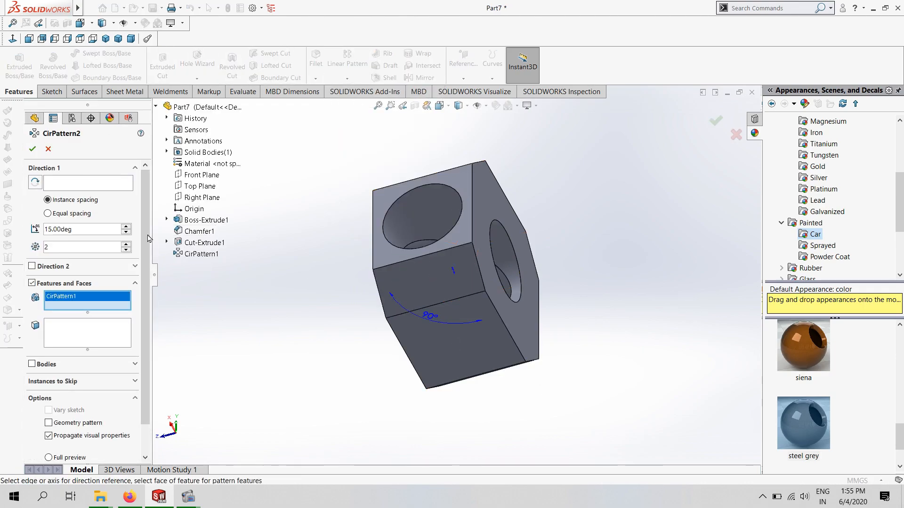
pyautogui.click(453, 334)
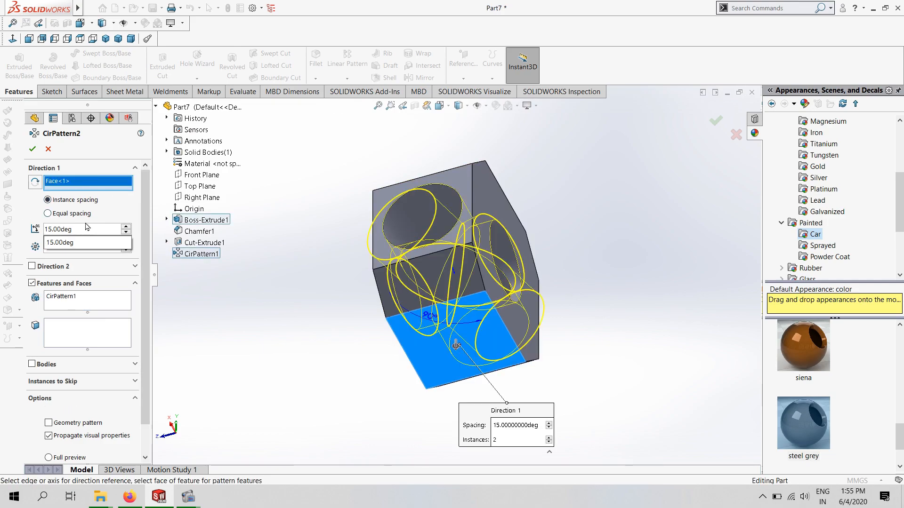
pyautogui.write('90')
pyautogui.press('Return')
pyautogui.moveTo(310, 302); pyautogui.dragTo(332, 386, button='middle')
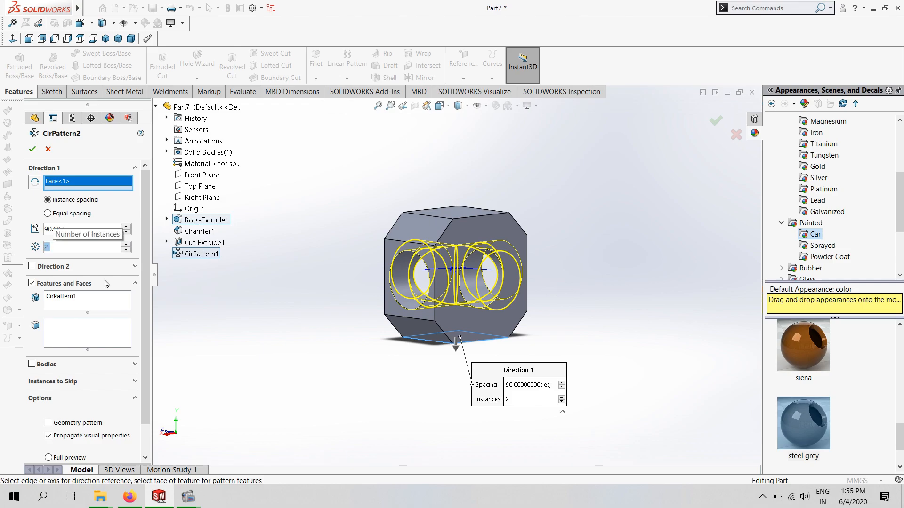
# - Try a different block face as the second pattern's direction reference, accept the pattern, and undo it
pyautogui.rightClick(109, 185)
pyautogui.click(130, 191)
pyautogui.moveTo(317, 323); pyautogui.dragTo(349, 295, button='middle')
pyautogui.click(458, 309)
pyautogui.moveTo(458, 309); pyautogui.dragTo(522, 454, button='middle')
pyautogui.click(33, 149)
pyautogui.moveTo(347, 343)
pyautogui.mouseDown(button='middle')
pyautogui.moveTo(494, 256)
pyautogui.moveTo(490, 245)
pyautogui.mouseUp(button='middle')
pyautogui.hotkey('ctrl', 'z')
# - Sketch a circle about 11.7 mm in diameter on the block's upper face, centred on the origin
pyautogui.click(471, 240)
pyautogui.click(499, 207)
pyautogui.rightClick(478, 249)
pyautogui.press('Escape')
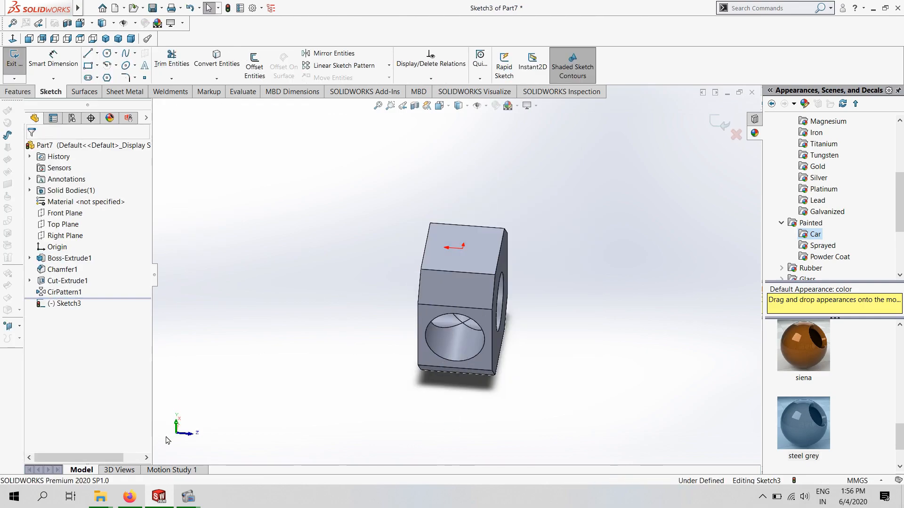
pyautogui.click(80, 38)
pyautogui.click(108, 53)
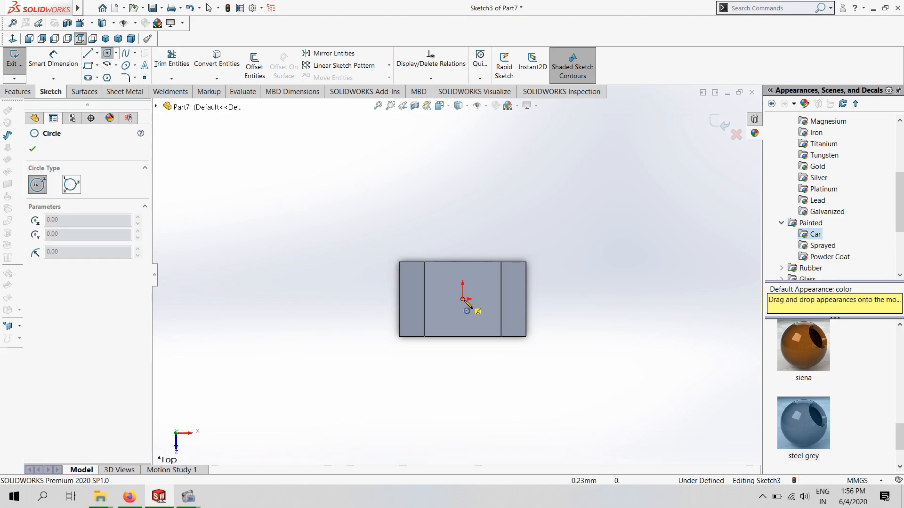
pyautogui.moveTo(462, 299); pyautogui.dragTo(492, 298)
# - Set the upper face circle's diameter to 12 mm
pyautogui.click(440, 285)
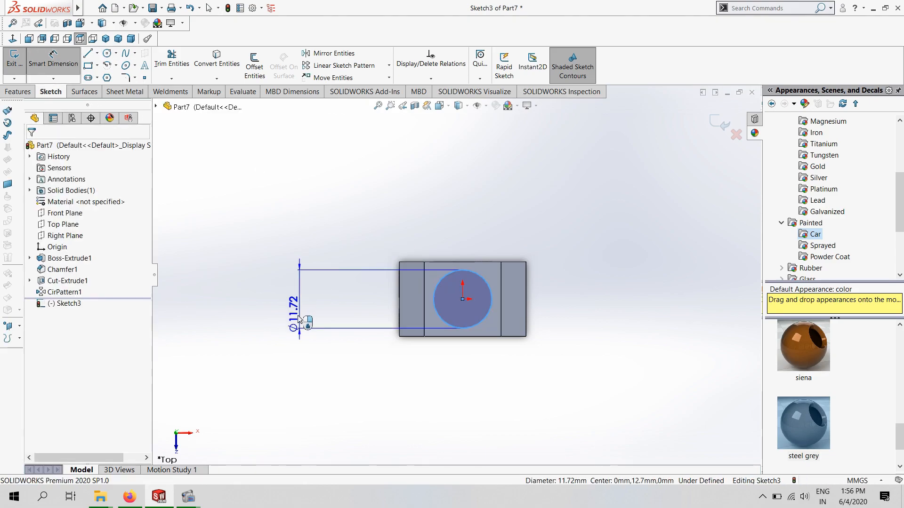
pyautogui.click(290, 308)
pyautogui.write('12')
pyautogui.press('Return')
# - Cut the upper face circle through the block using the Through All - Both end condition
pyautogui.click(19, 91)
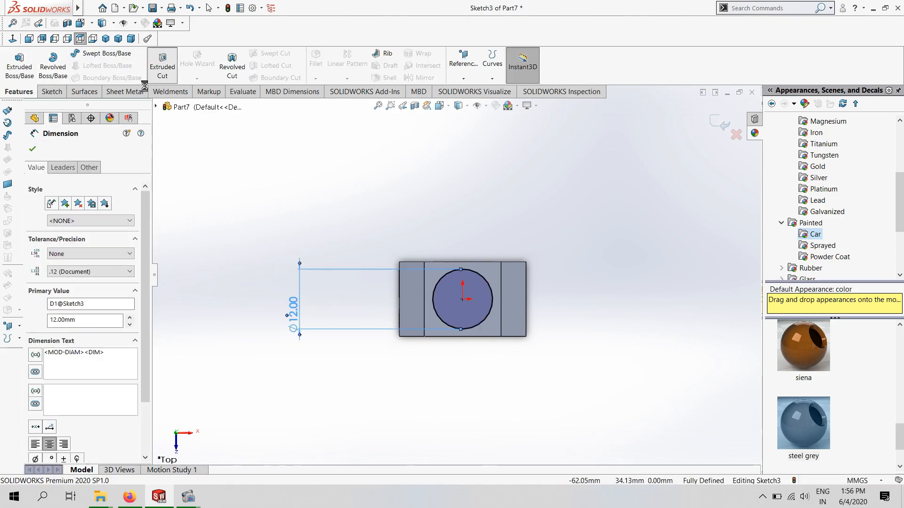
pyautogui.click(74, 214)
pyautogui.click(89, 242)
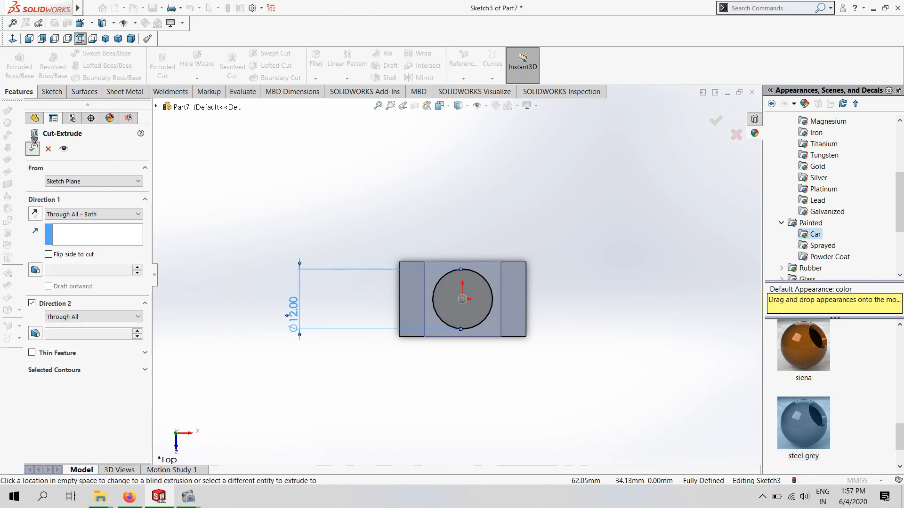
pyautogui.click(32, 149)
pyautogui.click(235, 195)
pyautogui.moveTo(301, 263); pyautogui.dragTo(549, 269, button='middle')
pyautogui.scroll(1, 557, 246)
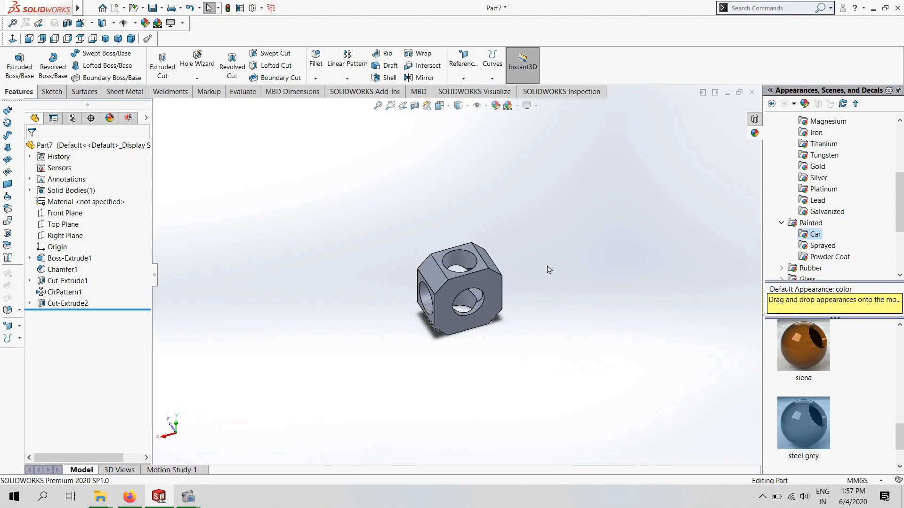
# - Apply the sandblasted iron appearance to the whole block and replace it with cast iron
pyautogui.scroll(-1, 711, 268)
pyautogui.scroll(-1, 811, 419)
pyautogui.scroll(1, 811, 420)
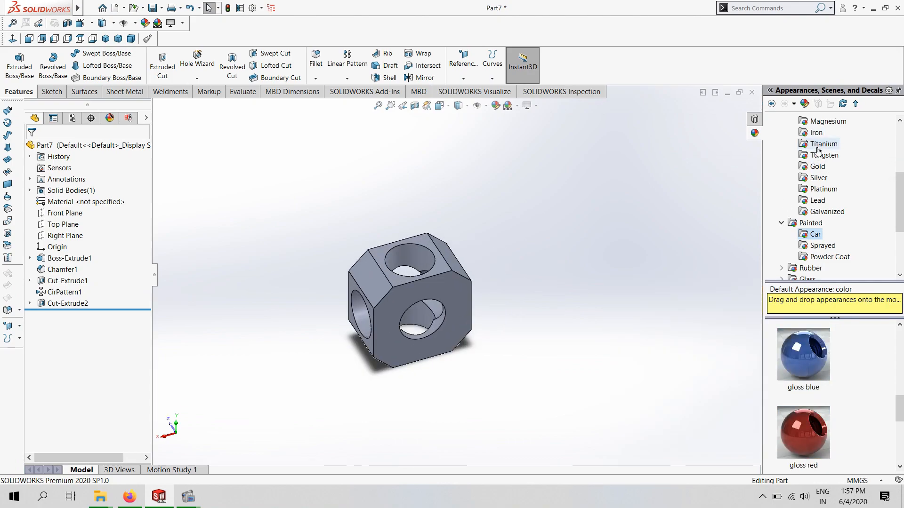
pyautogui.click(816, 133)
pyautogui.click(396, 289)
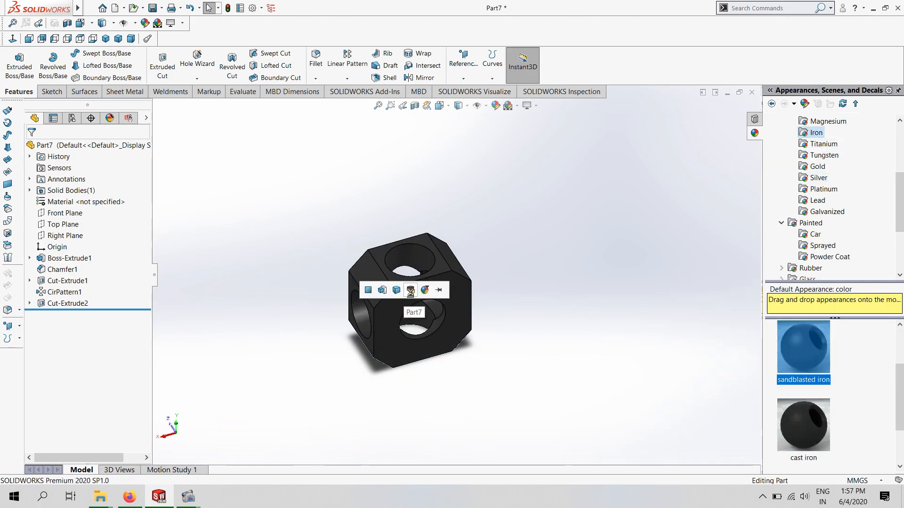
pyautogui.scroll(-1, 803, 390)
pyautogui.moveTo(803, 354); pyautogui.dragTo(618, 367)
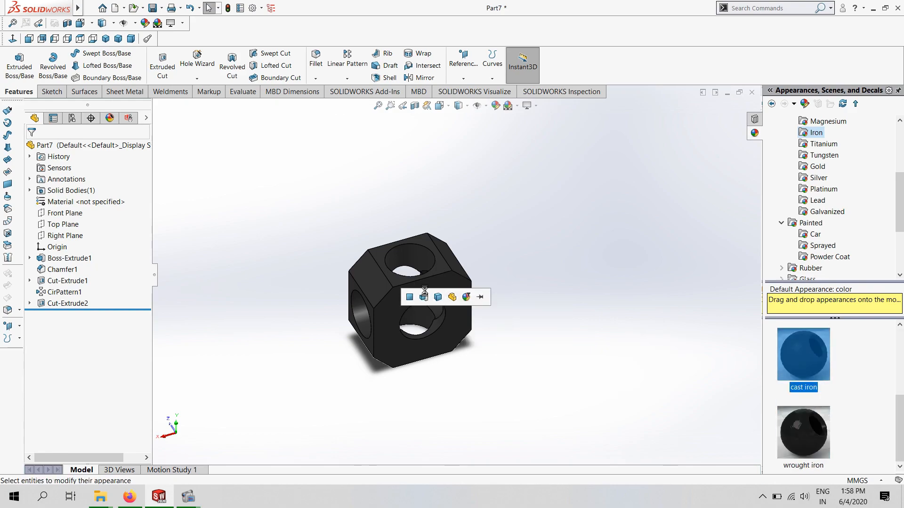
# - Save the block as Part7 in the ujoint folder and close the part
pyautogui.click(152, 7)
pyautogui.click(626, 350)
pyautogui.click(752, 93)
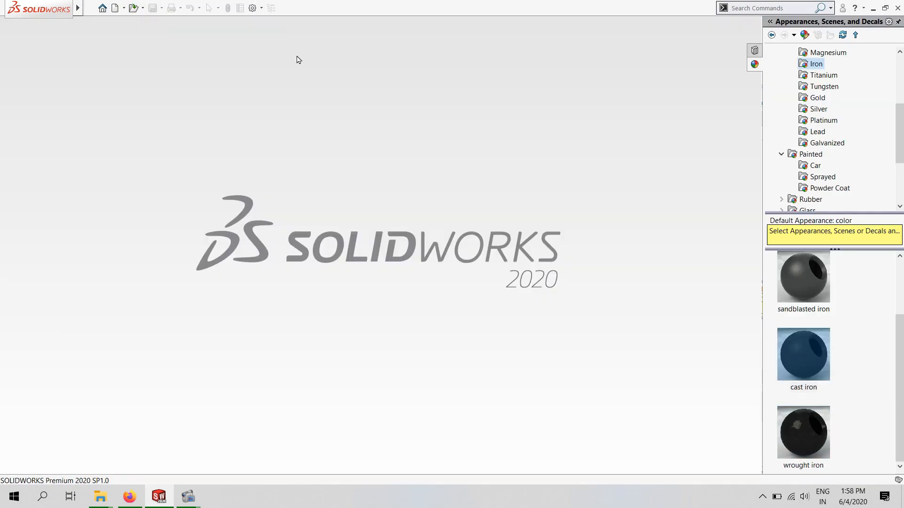
# - Create a new assembly and insert 2, Part4, Part5, Part6, Part7 and shaft from the ujoint folder, placed apart
pyautogui.click(115, 7)
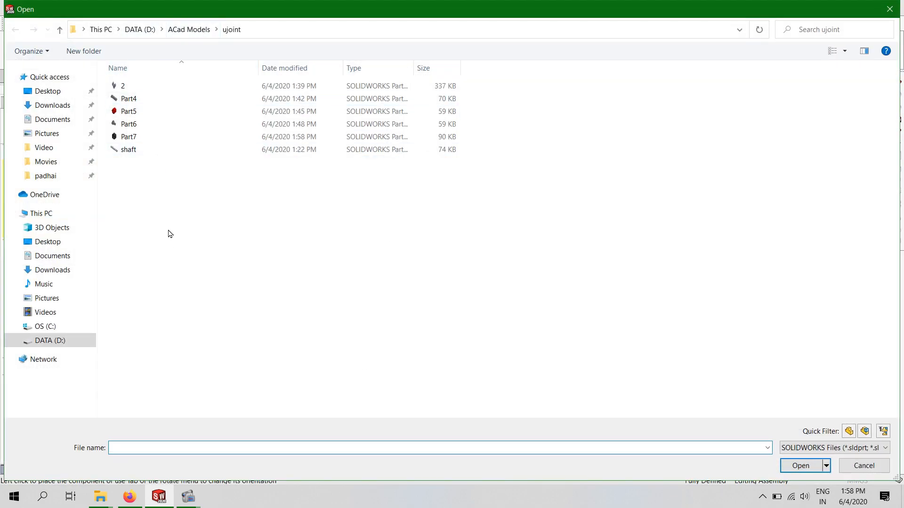
pyautogui.moveTo(170, 248); pyautogui.dragTo(202, 70)
pyautogui.click(790, 466)
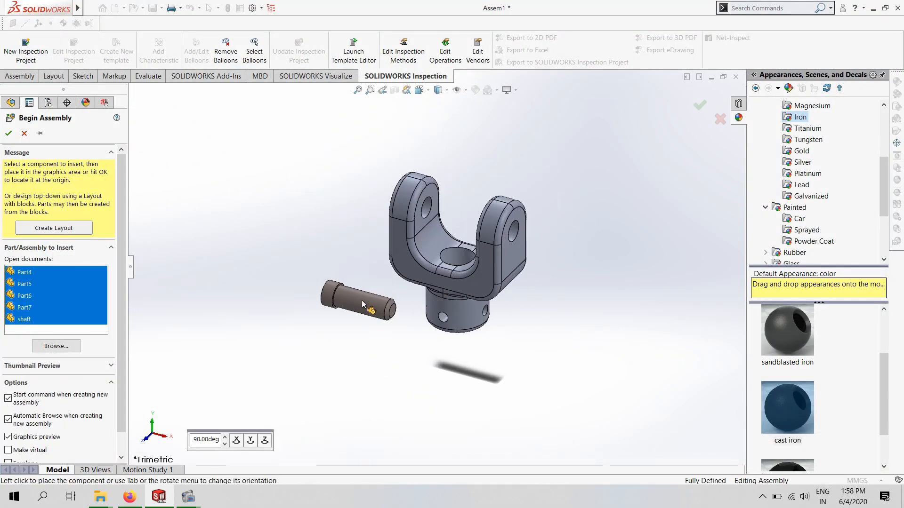
pyautogui.click(289, 323)
pyautogui.click(448, 375)
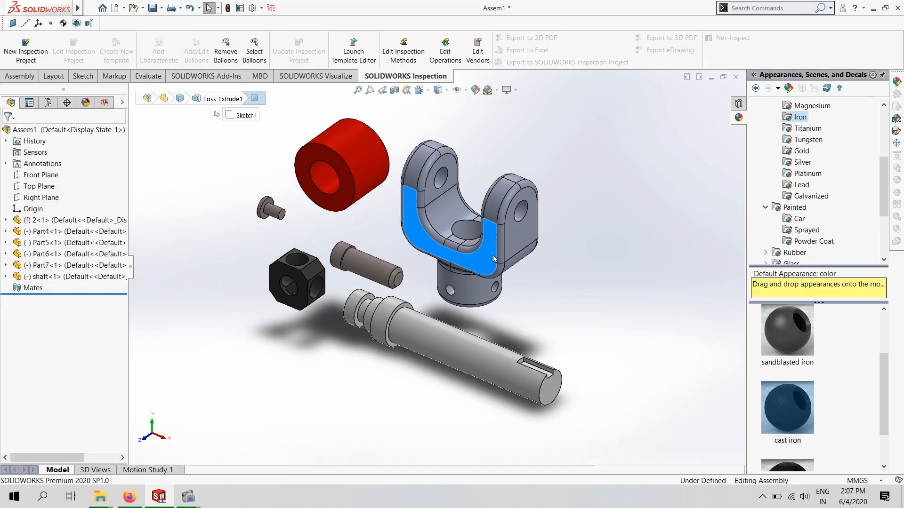
# - Float the fixed fork component and rotate it so its bored hub faces forward
pyautogui.rightClick(494, 258)
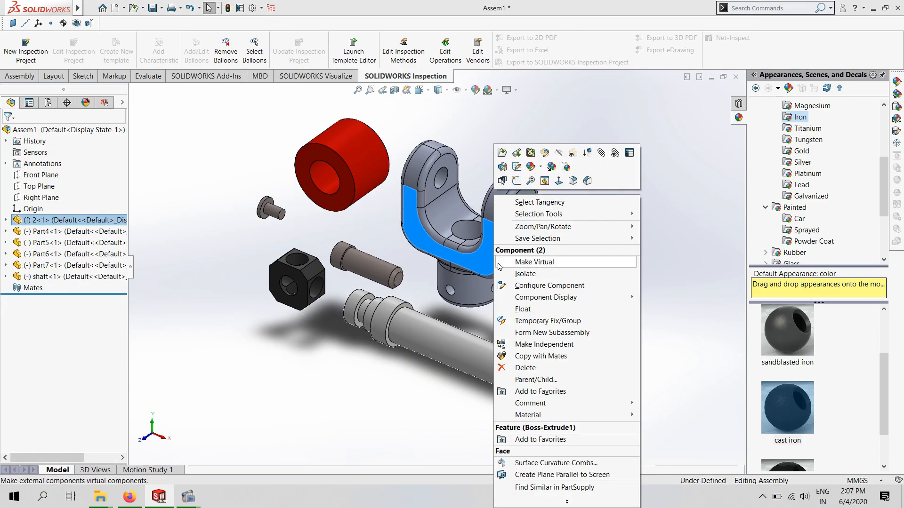
pyautogui.click(520, 310)
pyautogui.click(11, 78)
pyautogui.click(322, 63)
pyautogui.click(335, 87)
pyautogui.moveTo(413, 170); pyautogui.dragTo(504, 142)
pyautogui.click(712, 113)
# - Move the fork component away from the other parts with Move Component
pyautogui.scroll(-1, 466, 206)
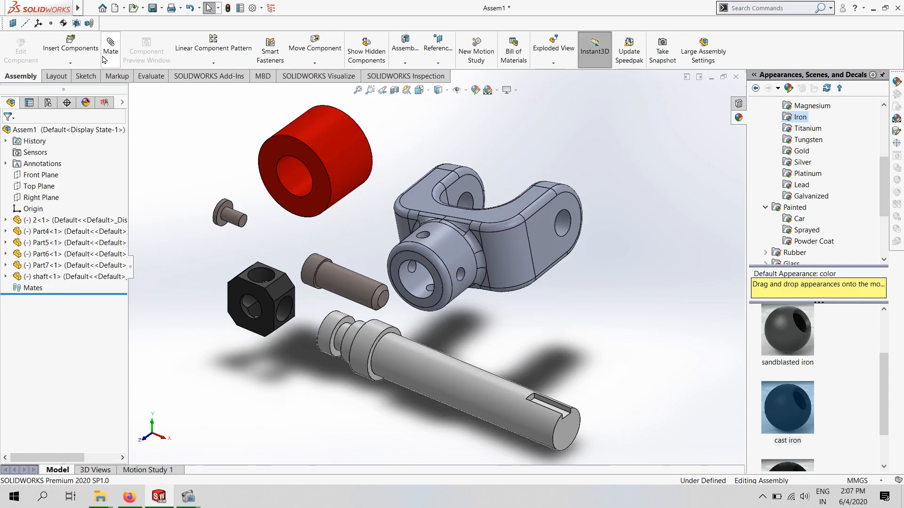
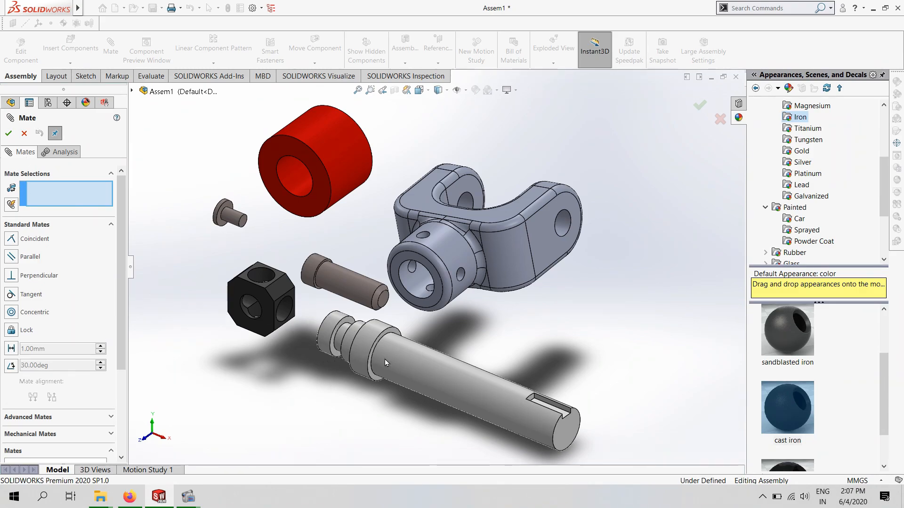
pyautogui.scroll(3, 385, 360)
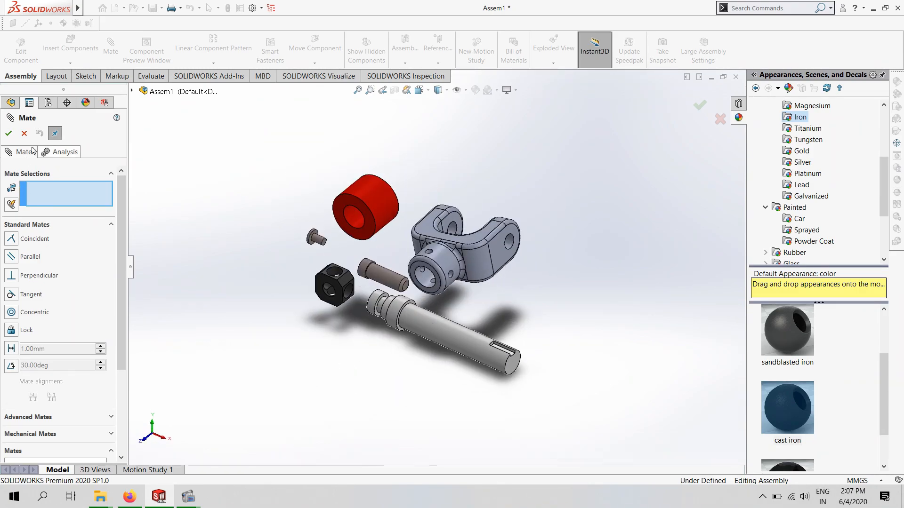
pyautogui.click(24, 133)
pyautogui.click(314, 63)
pyautogui.moveTo(431, 250); pyautogui.dragTo(378, 103)
pyautogui.click(314, 46)
pyautogui.moveTo(457, 266); pyautogui.dragTo(252, 254)
pyautogui.moveTo(334, 302); pyautogui.dragTo(273, 307, button='middle')
pyautogui.moveTo(351, 250); pyautogui.dragTo(319, 244)
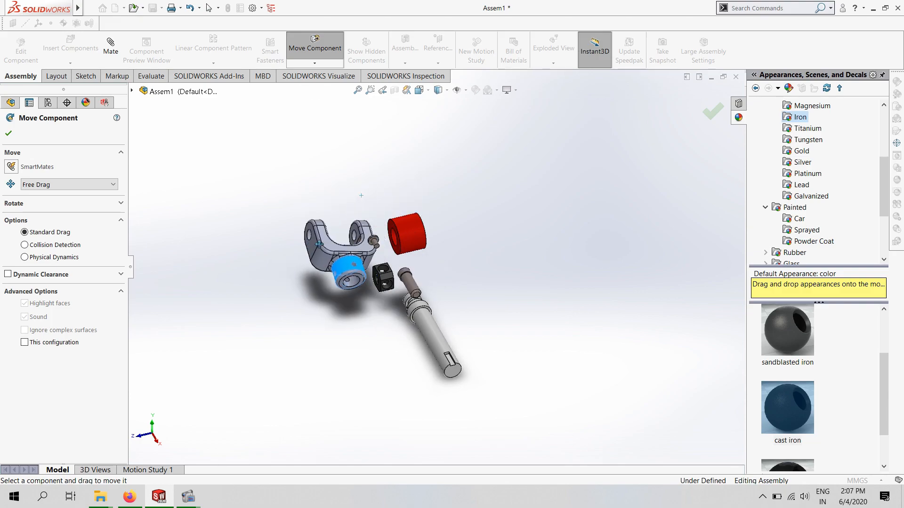
pyautogui.click(713, 112)
pyautogui.scroll(-2, 414, 266)
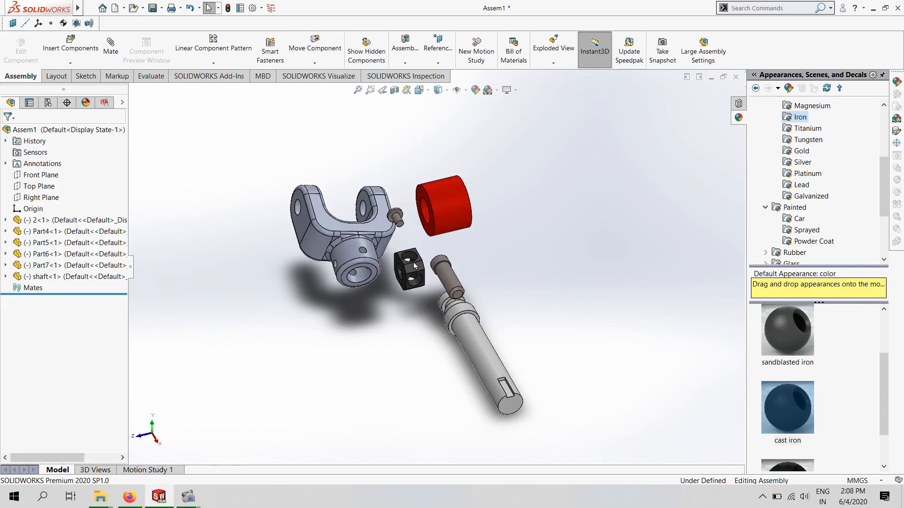
# - Spread the black block, the small headed pin and the larger Part4 pin clear of the fork and shaft
pyautogui.moveTo(417, 271); pyautogui.dragTo(443, 236)
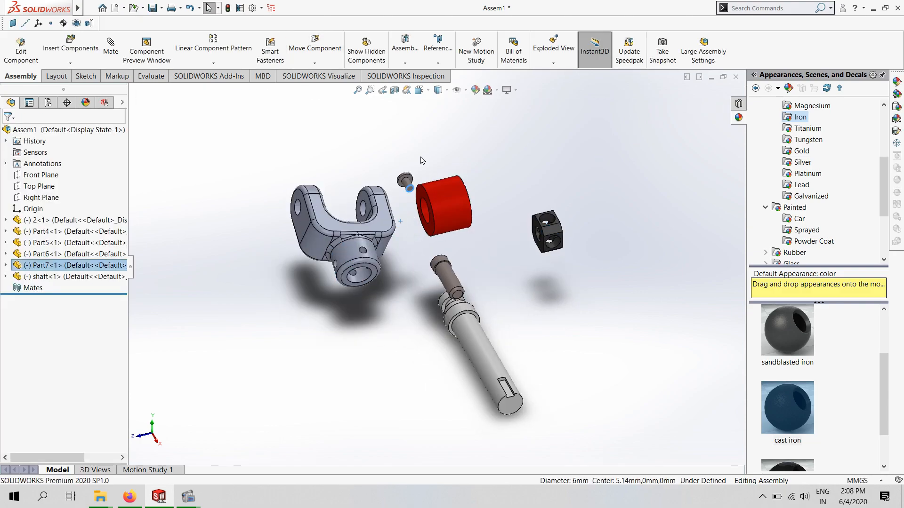
pyautogui.moveTo(444, 202); pyautogui.dragTo(505, 173)
pyautogui.moveTo(449, 278); pyautogui.dragTo(469, 204)
pyautogui.click(441, 249)
pyautogui.scroll(2, 439, 270)
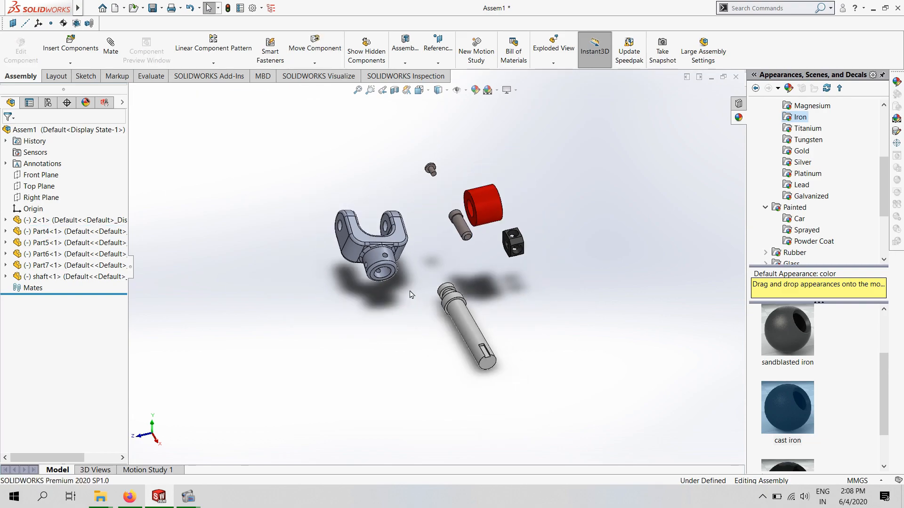
# - Add a concentric mate between the shaft's cylindrical face and the bore of the fork hub
pyautogui.scroll(-3, 410, 294)
pyautogui.click(491, 302)
pyautogui.click(368, 252)
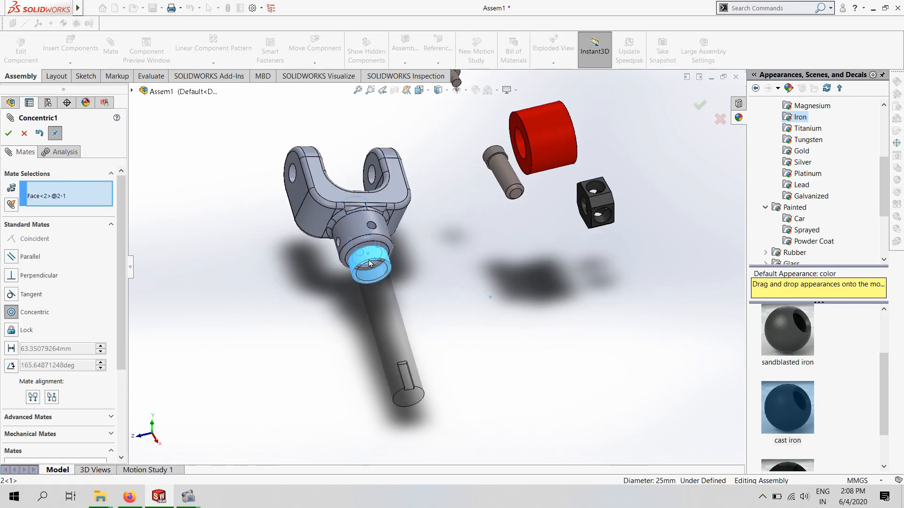
pyautogui.scroll(2, 372, 244)
pyautogui.click(356, 238)
pyautogui.moveTo(388, 294); pyautogui.dragTo(480, 337, button='middle')
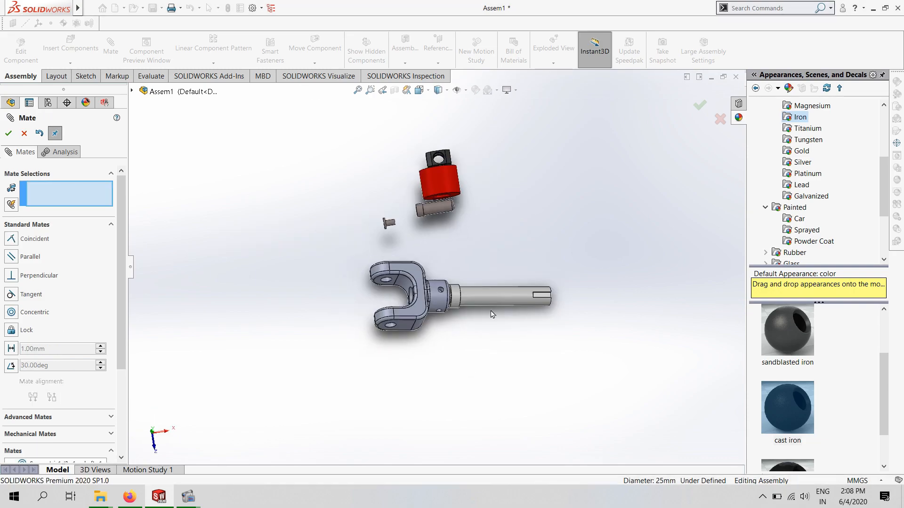
# - Add a coincident mate between the shaft and the fork hub to set the shaft's axial position in the bore
pyautogui.scroll(-5, 458, 308)
pyautogui.click(262, 237)
pyautogui.moveTo(244, 245); pyautogui.dragTo(224, 250, button='middle')
pyautogui.click(224, 251)
pyautogui.click(146, 208)
pyautogui.scroll(6, 244, 298)
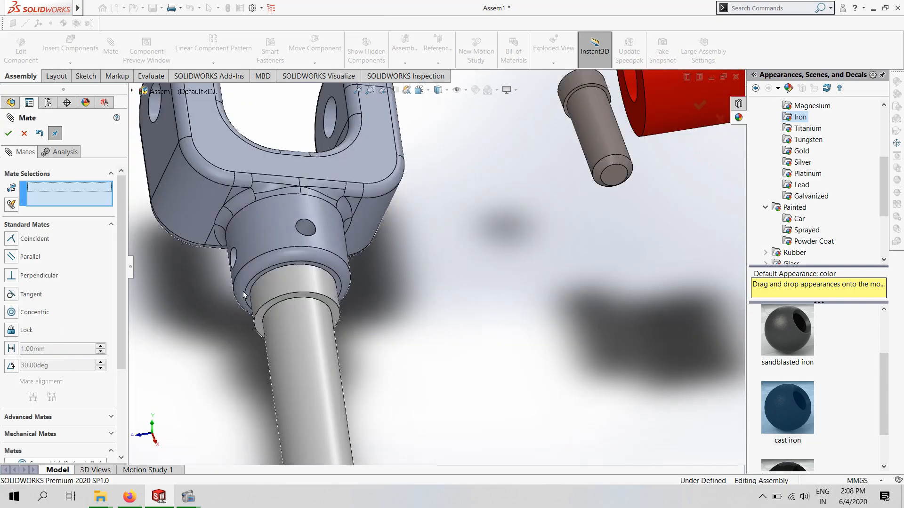
pyautogui.moveTo(266, 315); pyautogui.dragTo(411, 350, button='middle')
pyautogui.scroll(-4, 405, 346)
pyautogui.scroll(3, 412, 330)
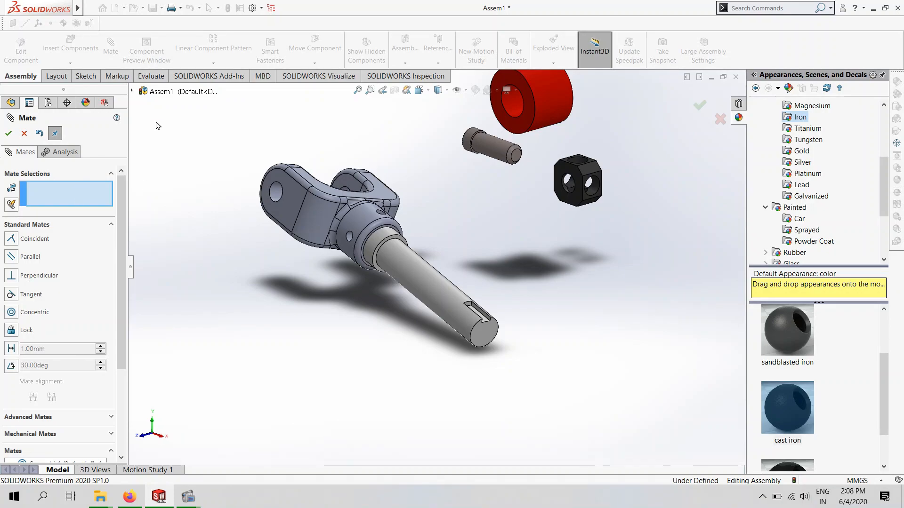
pyautogui.scroll(1, 152, 202)
# - Add a coincident mate between the fork's Right Plane and the shaft's Front Plane, then close the Mate command
pyautogui.click(131, 91)
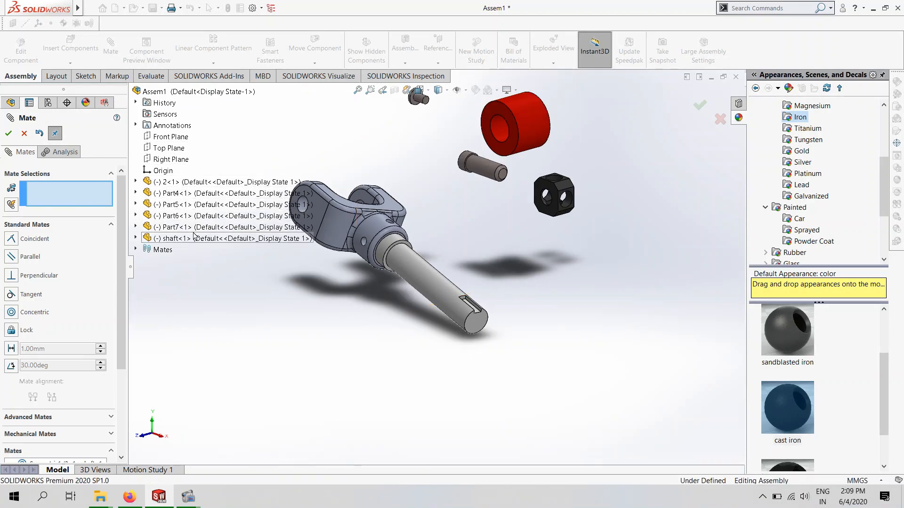
pyautogui.click(332, 223)
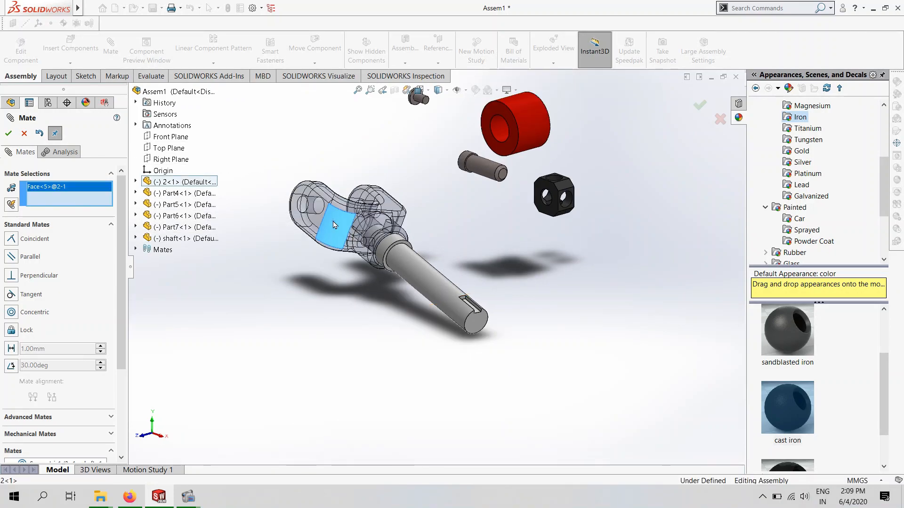
pyautogui.rightClick(107, 196)
pyautogui.click(126, 201)
pyautogui.click(136, 182)
pyautogui.click(185, 283)
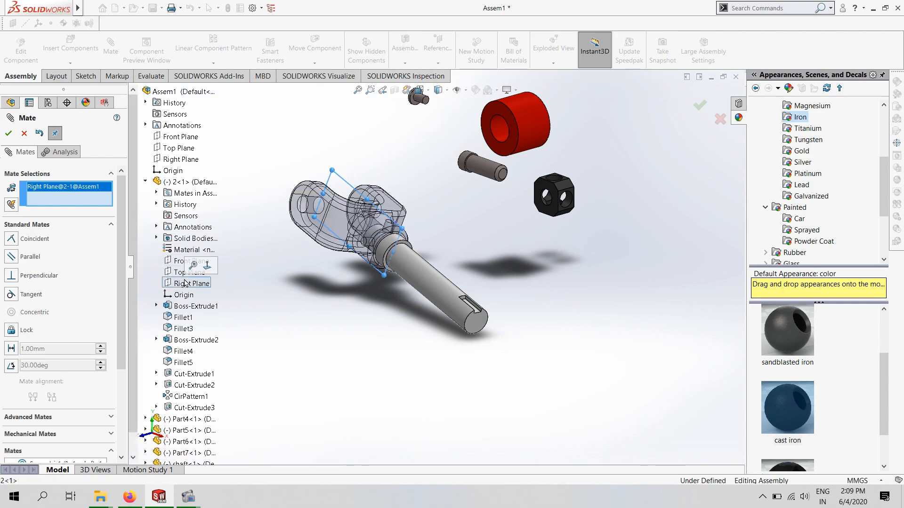
pyautogui.scroll(-1, 185, 282)
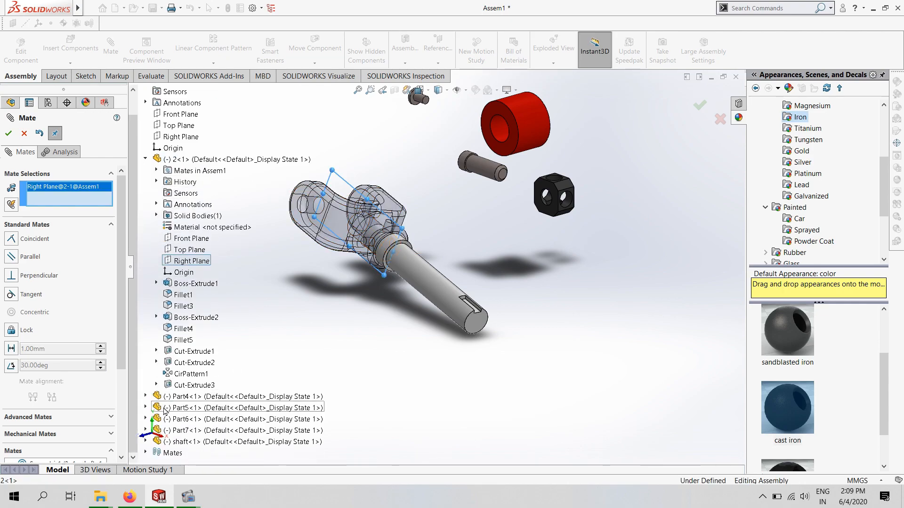
pyautogui.click(444, 288)
pyautogui.rightClick(69, 195)
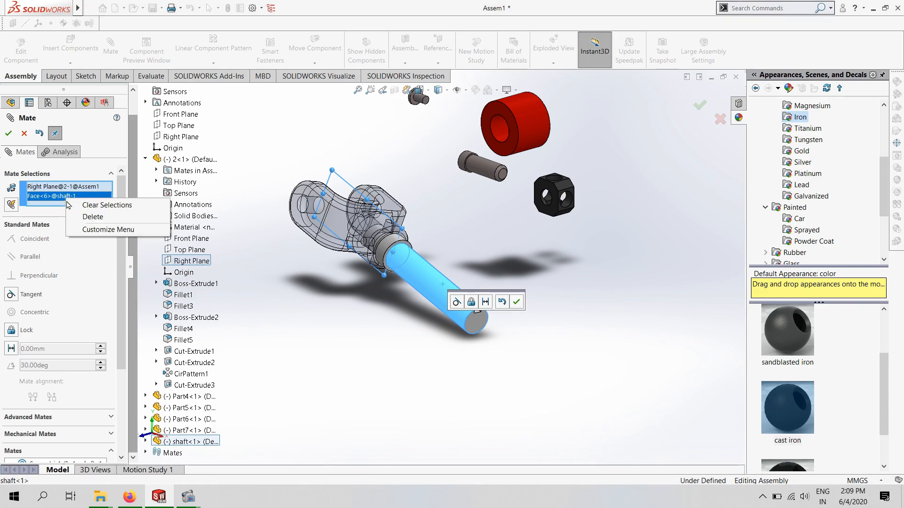
pyautogui.click(89, 216)
pyautogui.click(144, 439)
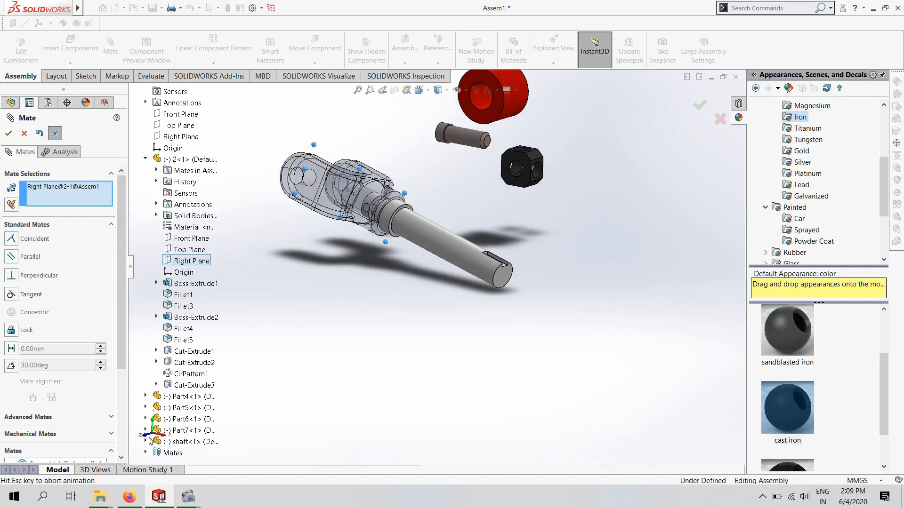
pyautogui.click(146, 441)
pyautogui.click(193, 397)
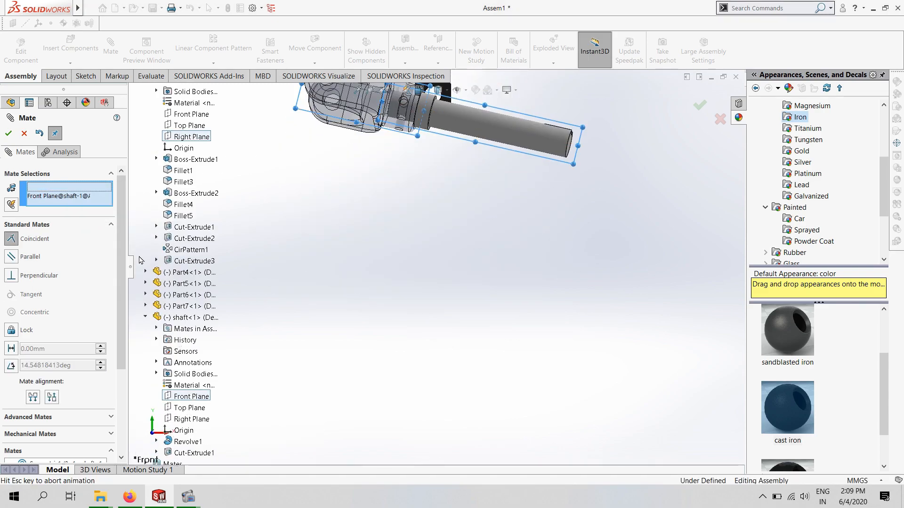
pyautogui.click(8, 133)
# - Add a concentric mate between the Part4 pin's cylindrical face and the 12 mm hole in a fork arm
pyautogui.scroll(2, 300, 223)
pyautogui.moveTo(301, 222); pyautogui.dragTo(357, 160, button='middle')
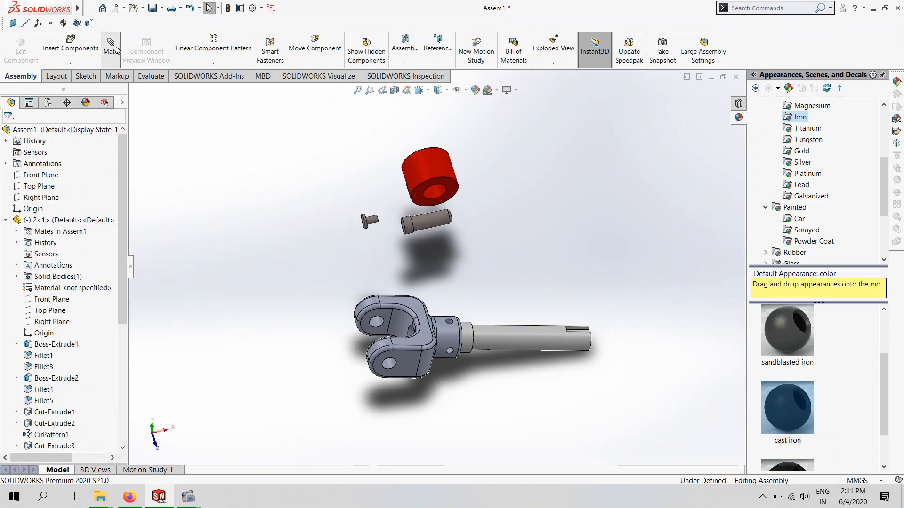
pyautogui.click(433, 220)
pyautogui.scroll(-1, 395, 218)
pyautogui.click(388, 399)
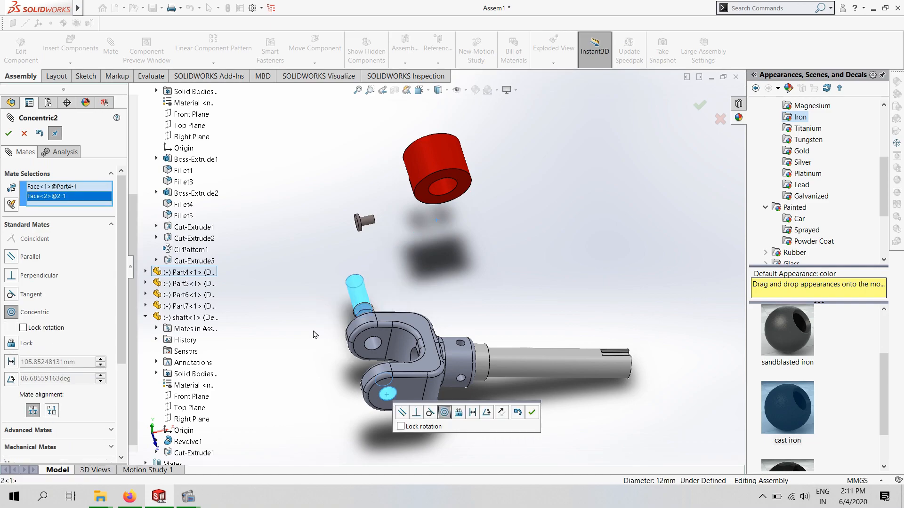
pyautogui.click(8, 134)
# - Add a coincident mate between the Part4 pin's circular shoulder edge and the fork arm to seat the pin in its hole
pyautogui.moveTo(264, 218); pyautogui.dragTo(581, 357, button='middle')
pyautogui.scroll(-3, 567, 254)
pyautogui.moveTo(566, 254); pyautogui.dragTo(566, 189, button='middle')
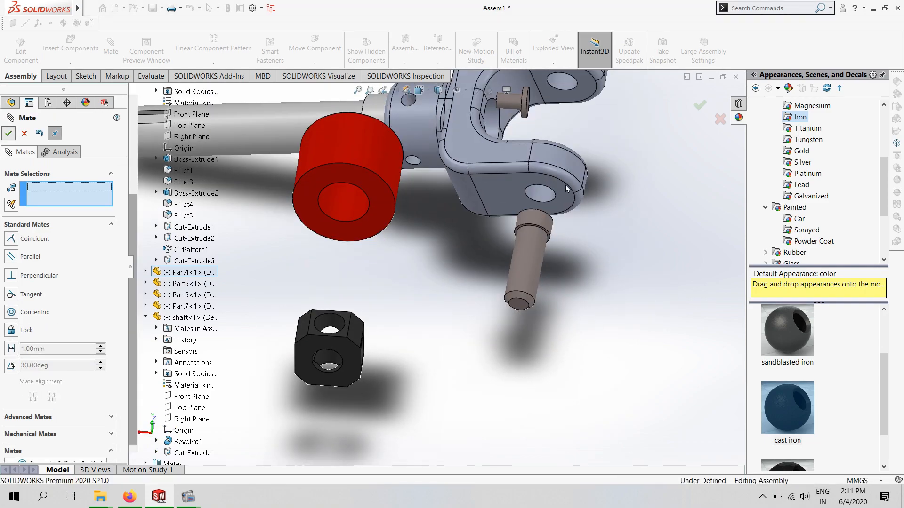
pyautogui.click(544, 232)
pyautogui.moveTo(544, 232); pyautogui.dragTo(549, 179, button='middle')
pyautogui.scroll(-3, 550, 151)
pyautogui.click(549, 144)
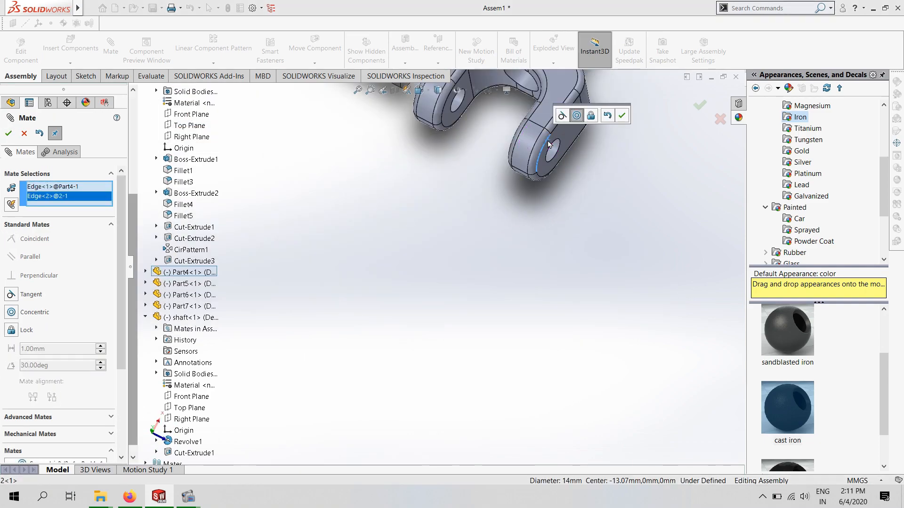
pyautogui.rightClick(47, 195)
pyautogui.click(42, 210)
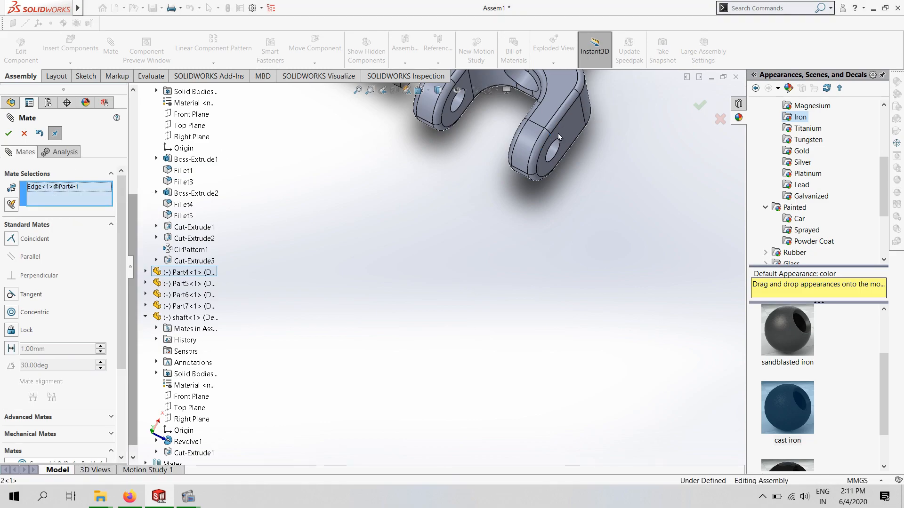
pyautogui.click(558, 133)
pyautogui.click(636, 120)
pyautogui.scroll(3, 447, 254)
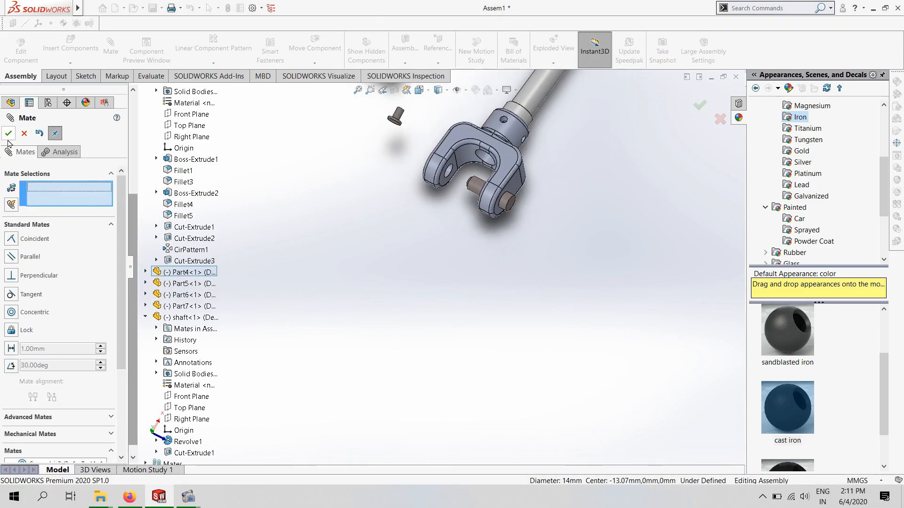
pyautogui.click(8, 133)
# - Add a concentric mate between a hole in the black block and the Part4 pin
pyautogui.scroll(5, 416, 132)
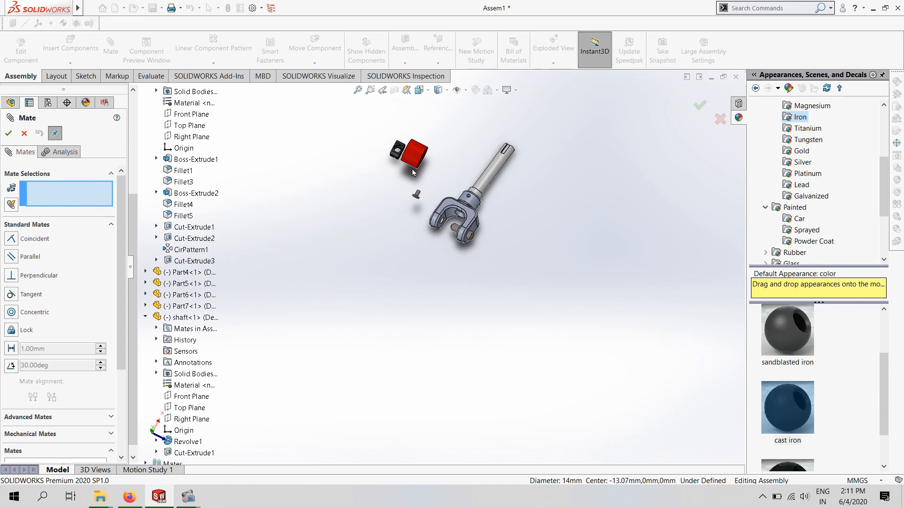
pyautogui.scroll(-12, 408, 144)
pyautogui.scroll(3, 366, 234)
pyautogui.click(396, 249)
pyautogui.scroll(8, 397, 250)
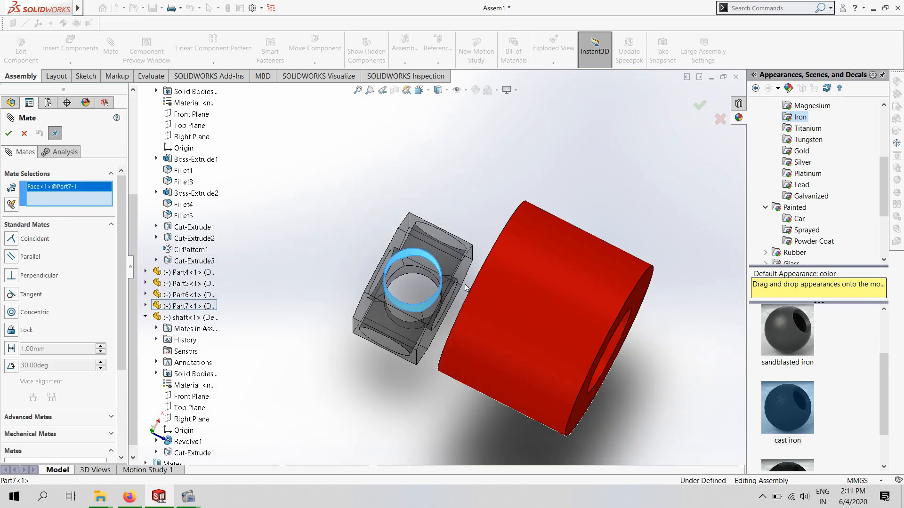
pyautogui.scroll(-2, 492, 345)
pyautogui.click(498, 342)
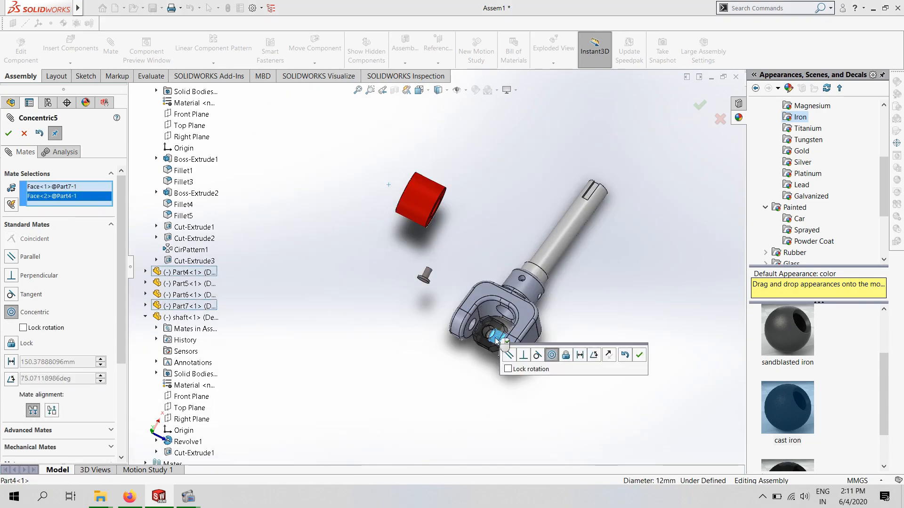
pyautogui.click(638, 356)
# - Set up an advanced Width mate with the Centered constraint, using the two inner faces of the fork arms as width selections
pyautogui.scroll(-2, 474, 341)
pyautogui.scroll(-2, 473, 341)
pyautogui.scroll(-3, 52, 292)
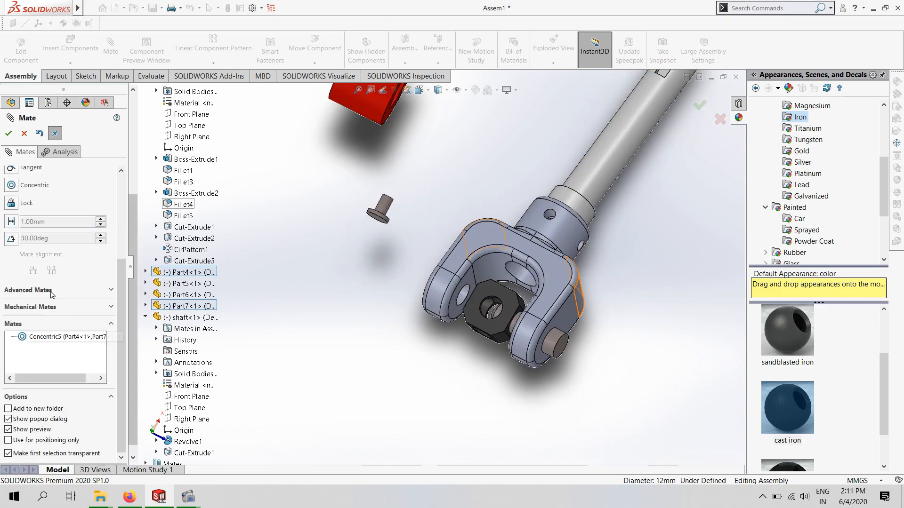
pyautogui.click(11, 185)
pyautogui.scroll(-5, 506, 309)
pyautogui.click(390, 220)
pyautogui.moveTo(418, 239); pyautogui.dragTo(560, 124, button='middle')
pyautogui.scroll(4, 561, 124)
pyautogui.click(473, 166)
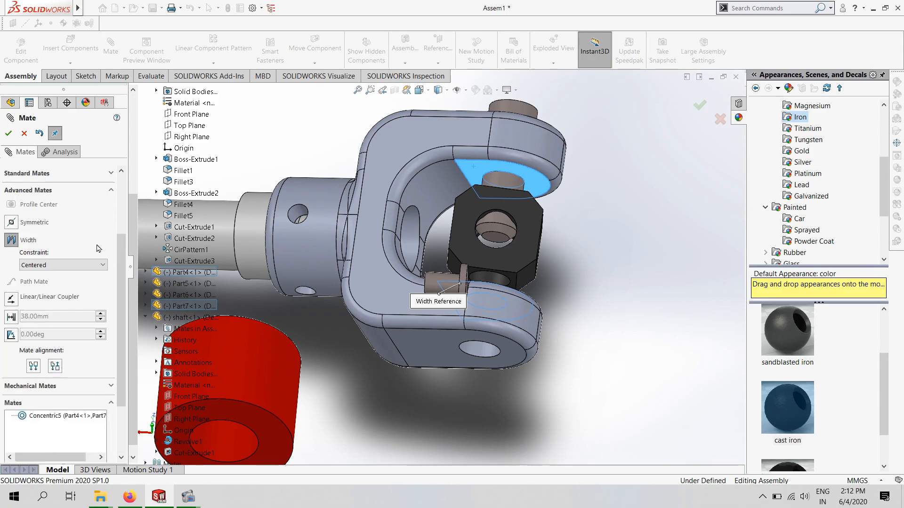
pyautogui.scroll(3, 97, 246)
# - Choose the block's two opposite faces as tab selections and apply the width mate to centre it between the arms
pyautogui.click(97, 245)
pyautogui.click(470, 236)
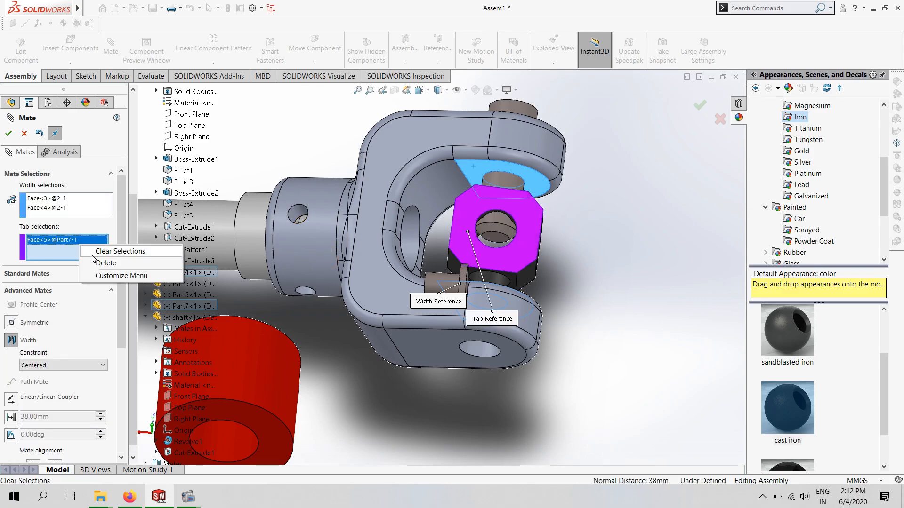
pyautogui.click(94, 253)
pyautogui.moveTo(471, 263); pyautogui.dragTo(572, 255, button='middle')
pyautogui.click(671, 275)
pyautogui.moveTo(629, 290); pyautogui.dragTo(600, 278, button='middle')
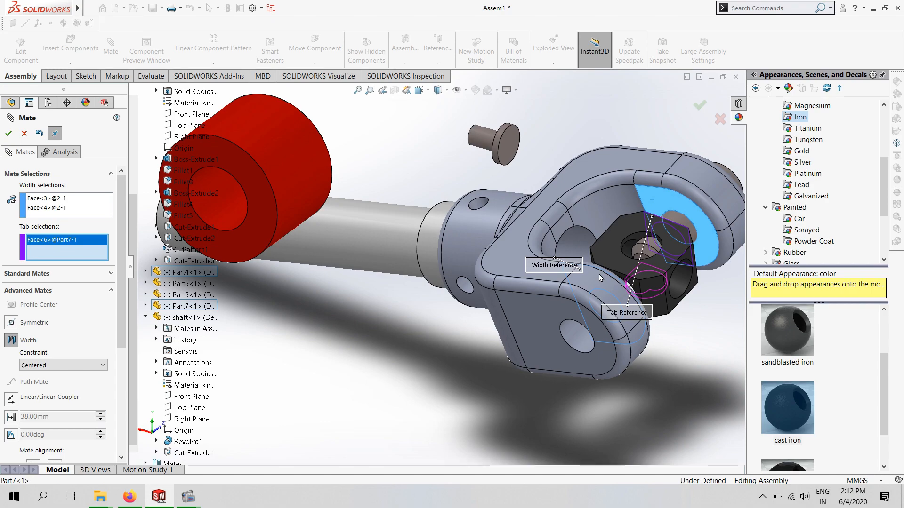
pyautogui.click(628, 283)
pyautogui.click(8, 133)
# - Examine how the pin and block sit between the fork arms and leave the Mate command
pyautogui.moveTo(562, 329); pyautogui.dragTo(430, 357, button='middle')
pyautogui.scroll(-2, 603, 322)
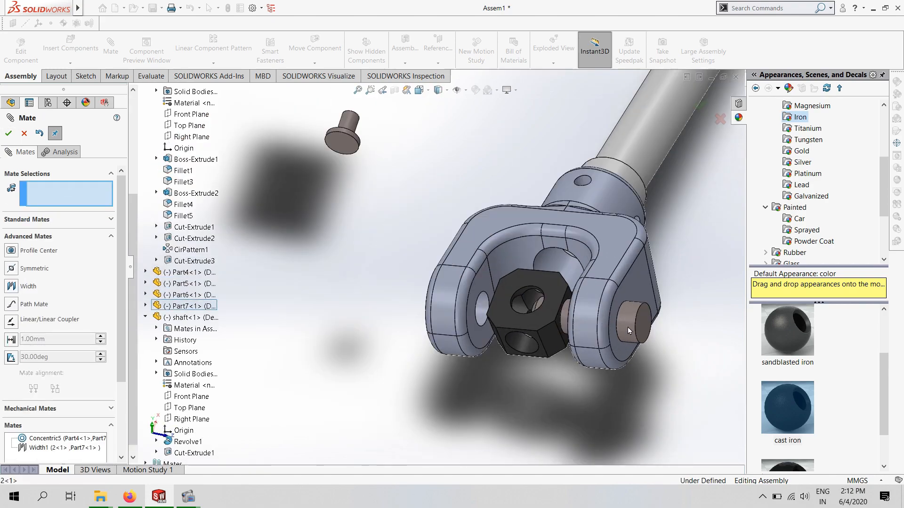
pyautogui.moveTo(627, 325); pyautogui.dragTo(609, 318, button='middle')
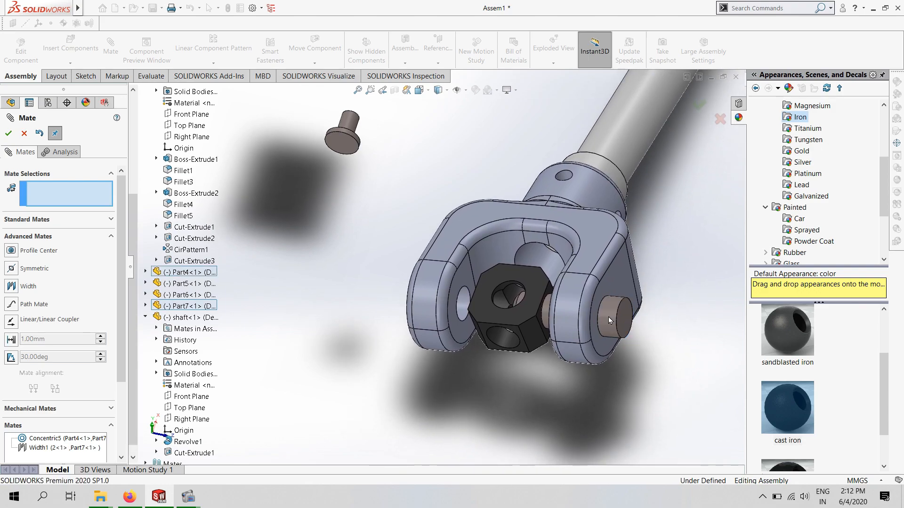
pyautogui.moveTo(627, 315); pyautogui.dragTo(516, 357)
pyautogui.click(604, 317)
pyautogui.moveTo(351, 418); pyautogui.dragTo(257, 310, button='middle')
pyautogui.press('Escape')
# - Delete the concentric mate between the Part4 pin and the black block
pyautogui.scroll(-3, 466, 221)
pyautogui.scroll(2, 481, 313)
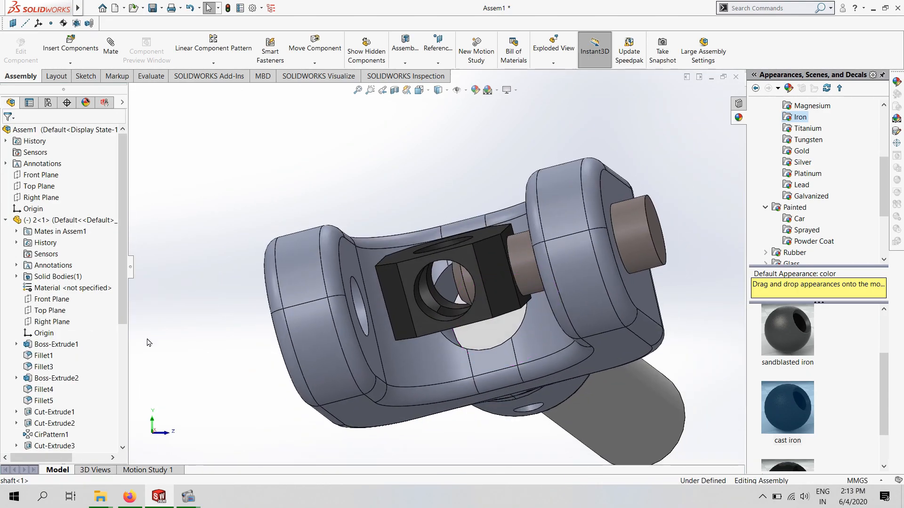
pyautogui.scroll(-6, 63, 429)
pyautogui.click(5, 446)
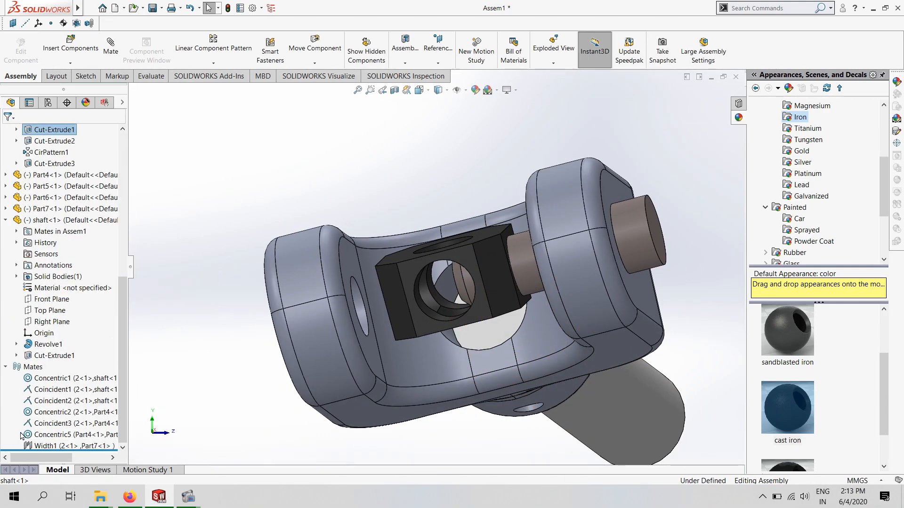
pyautogui.rightClick(56, 434)
pyautogui.click(88, 357)
pyautogui.press('Return')
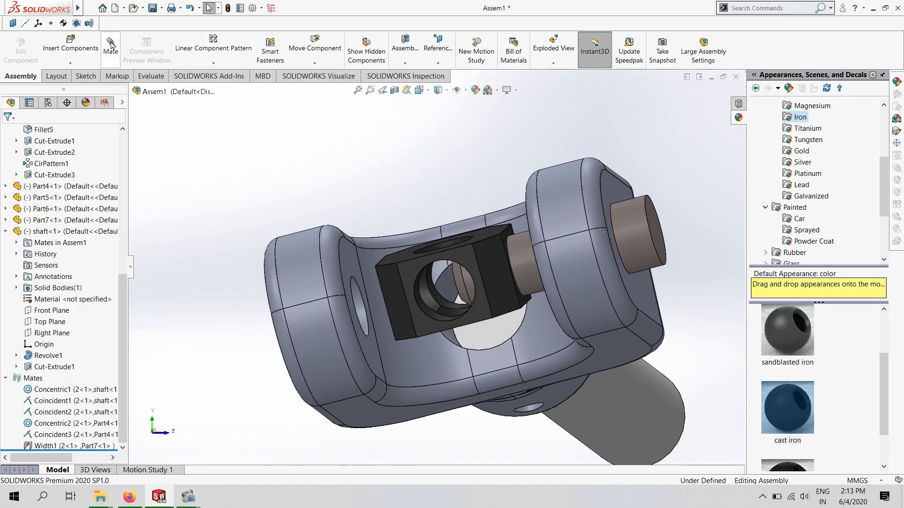
# - Try to add a concentric mate between the block's hole perpendicular to the pin and the Part4 pin
pyautogui.scroll(-3, 445, 298)
pyautogui.click(426, 305)
pyautogui.click(594, 239)
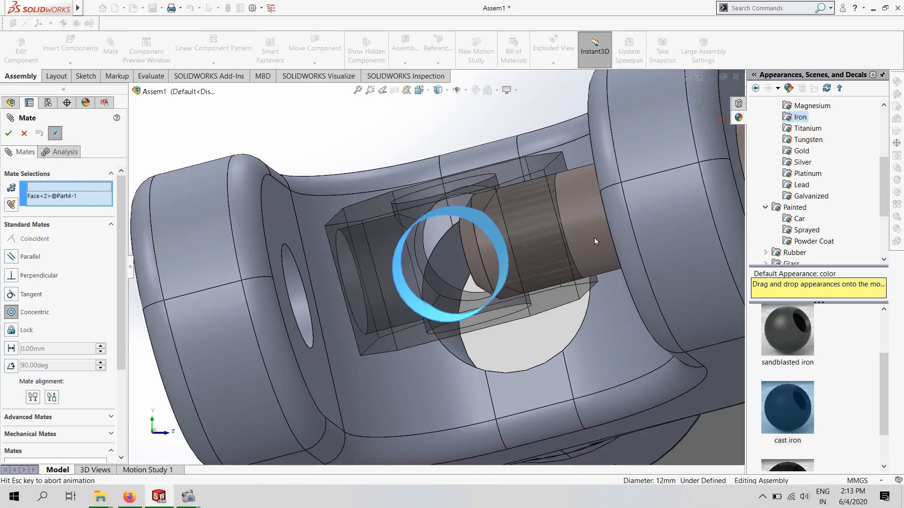
pyautogui.click(652, 224)
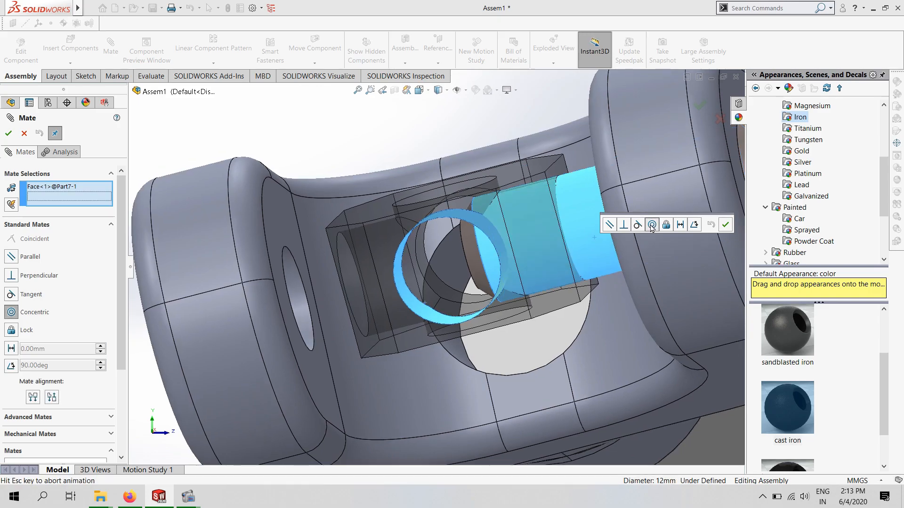
pyautogui.click(730, 225)
pyautogui.click(545, 297)
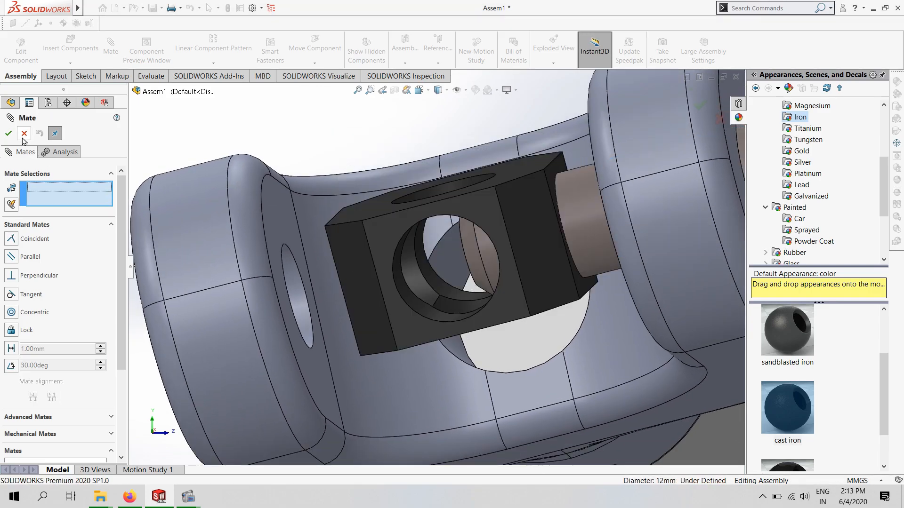
pyautogui.press('Escape')
# - Delete the width mate that centres the black block between the fork arms
pyautogui.rightClick(38, 446)
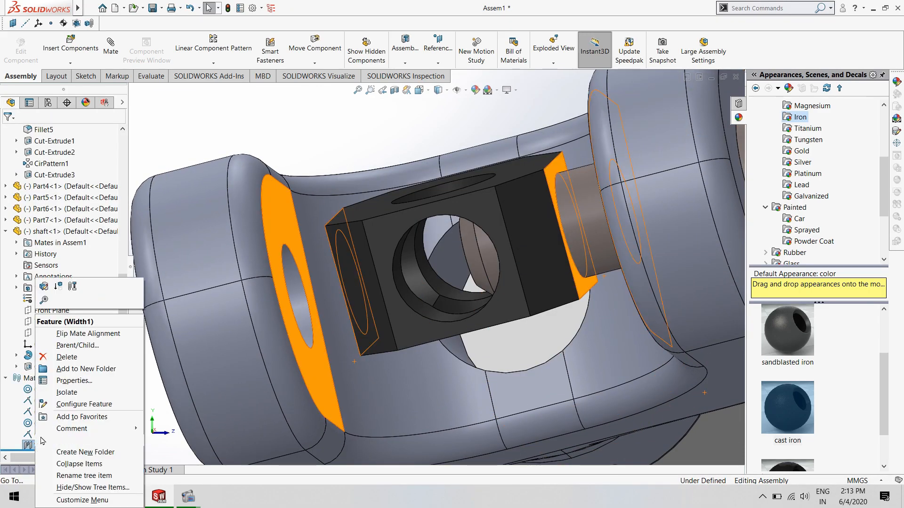
pyautogui.click(70, 351)
pyautogui.click(539, 150)
pyautogui.rightClick(61, 446)
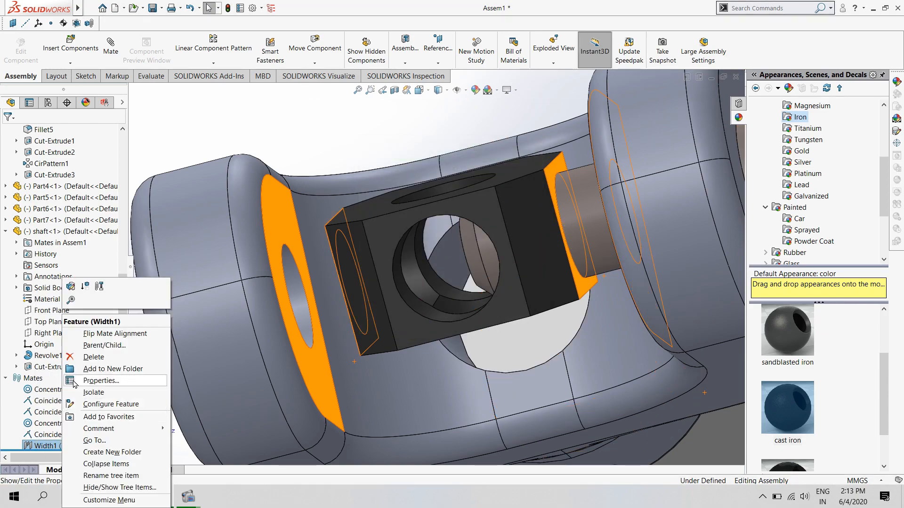
pyautogui.click(83, 357)
pyautogui.click(519, 188)
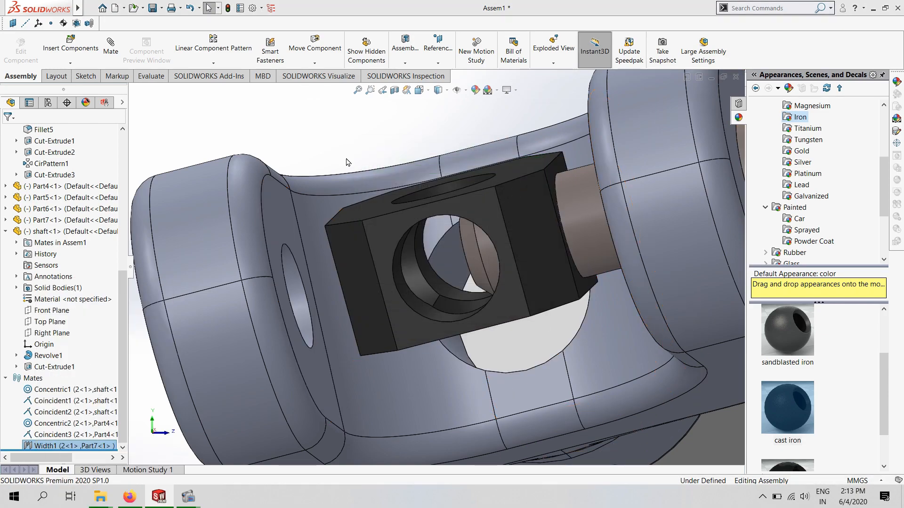
# - Mate the block's perpendicular hole concentric with the Part4 pin and move the block back between the fork arms
pyautogui.click(417, 301)
pyautogui.click(593, 223)
pyautogui.scroll(3, 433, 281)
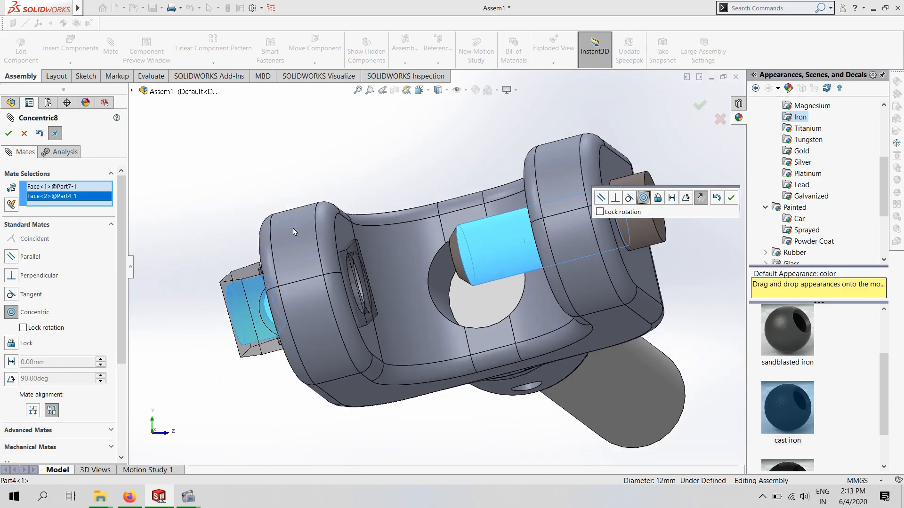
pyautogui.click(10, 137)
pyautogui.scroll(-2, 256, 306)
pyautogui.moveTo(286, 291); pyautogui.dragTo(471, 244)
pyautogui.moveTo(471, 244); pyautogui.dragTo(342, 208, button='middle')
pyautogui.scroll(-3, 25, 325)
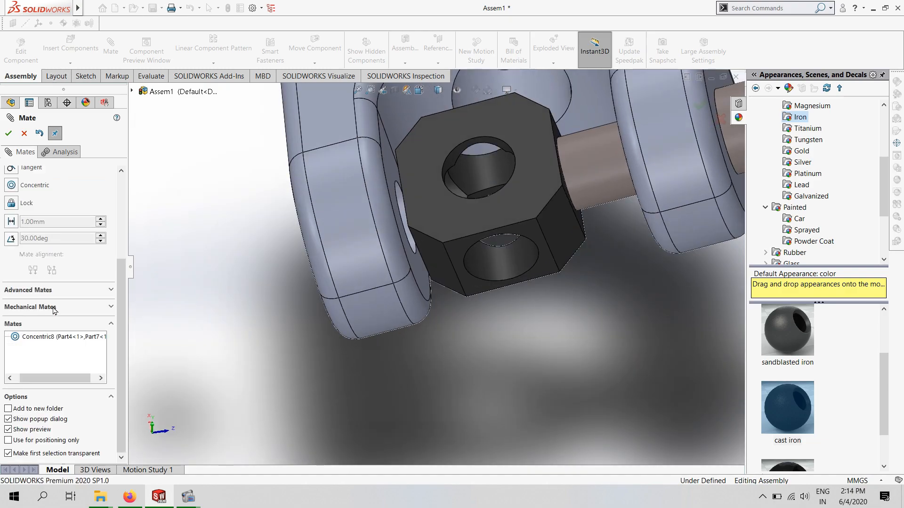
# - Apply a Centered width mate using the inner faces of the fork arms as width selections and the block's opposite faces as tabs
pyautogui.click(29, 185)
pyautogui.scroll(2, 73, 196)
pyautogui.click(385, 154)
pyautogui.moveTo(385, 155); pyautogui.dragTo(320, 325, button='middle')
pyautogui.click(464, 121)
pyautogui.click(389, 148)
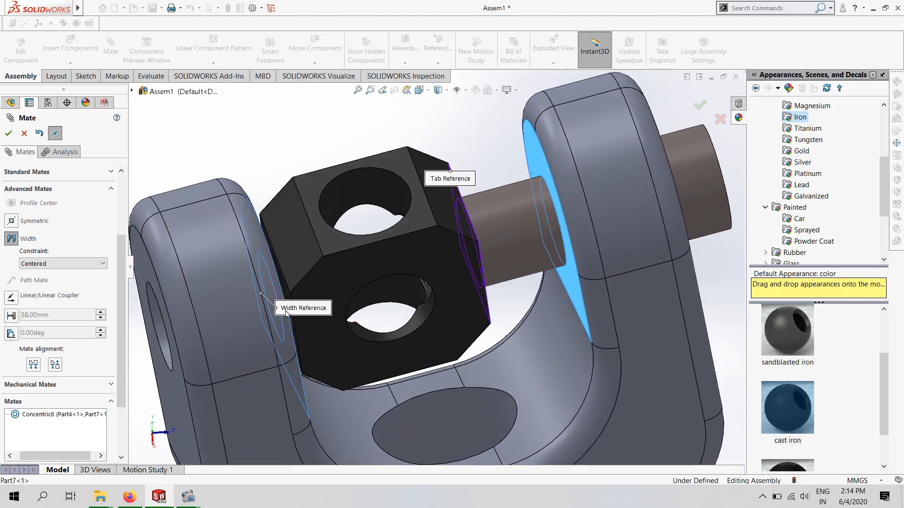
pyautogui.scroll(-6, 361, 350)
pyautogui.click(362, 349)
pyautogui.scroll(5, 360, 344)
pyautogui.scroll(4, 433, 322)
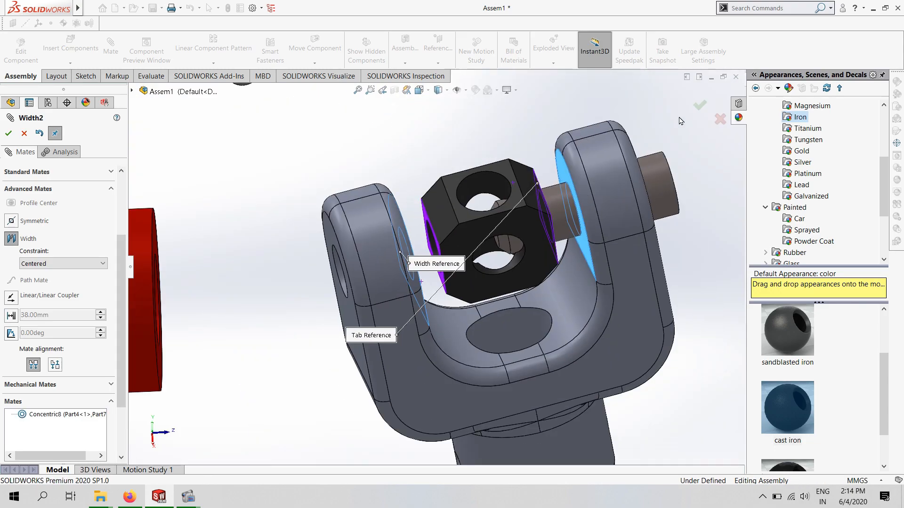
pyautogui.click(700, 106)
pyautogui.scroll(4, 434, 225)
pyautogui.moveTo(434, 225); pyautogui.dragTo(320, 330, button='middle')
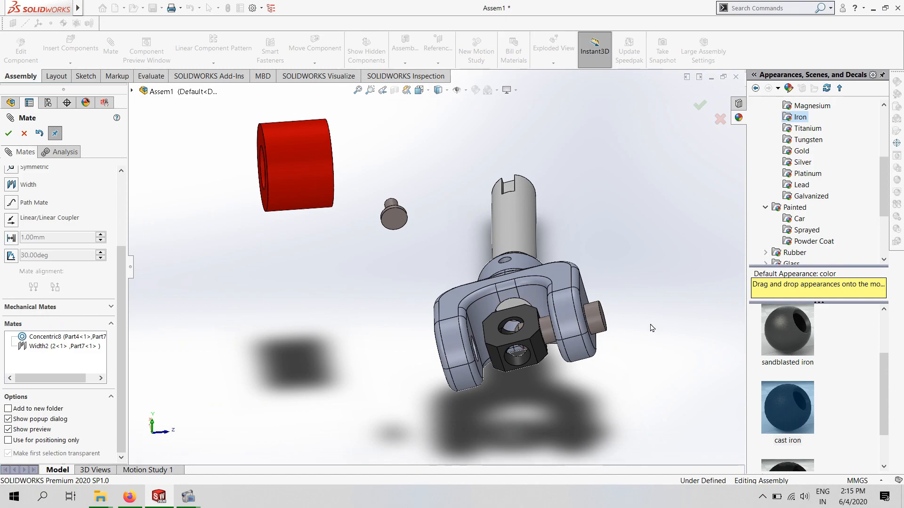
pyautogui.click(9, 134)
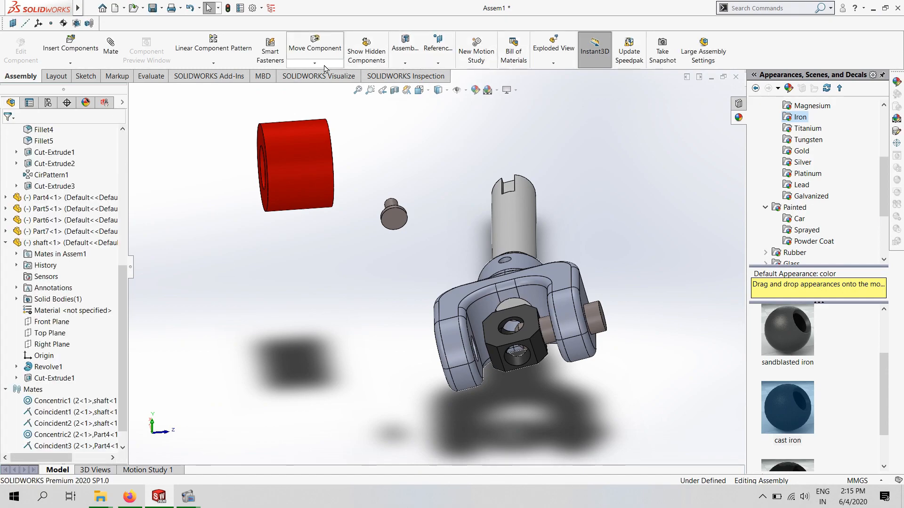
# - Mirror the Part4 pin to the opposite fork arm about the Right Plane of the fork part 2
pyautogui.click(215, 64)
pyautogui.click(207, 200)
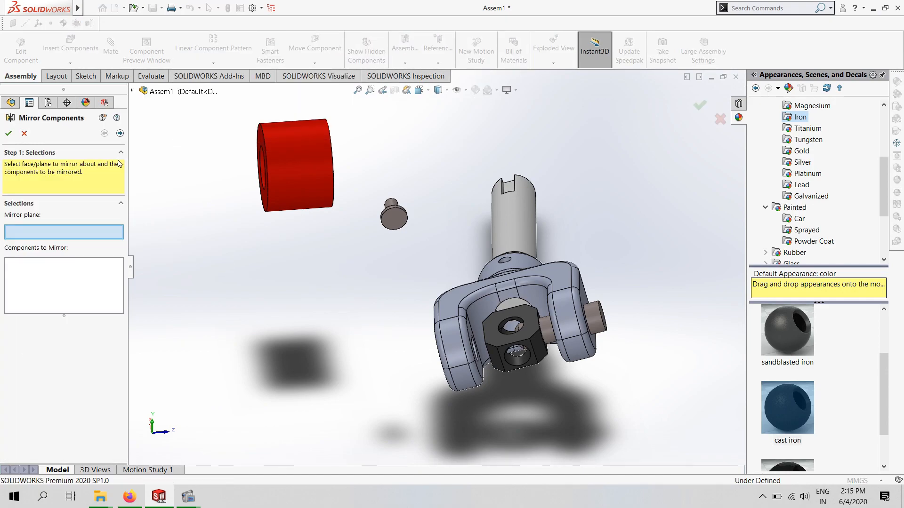
pyautogui.click(132, 92)
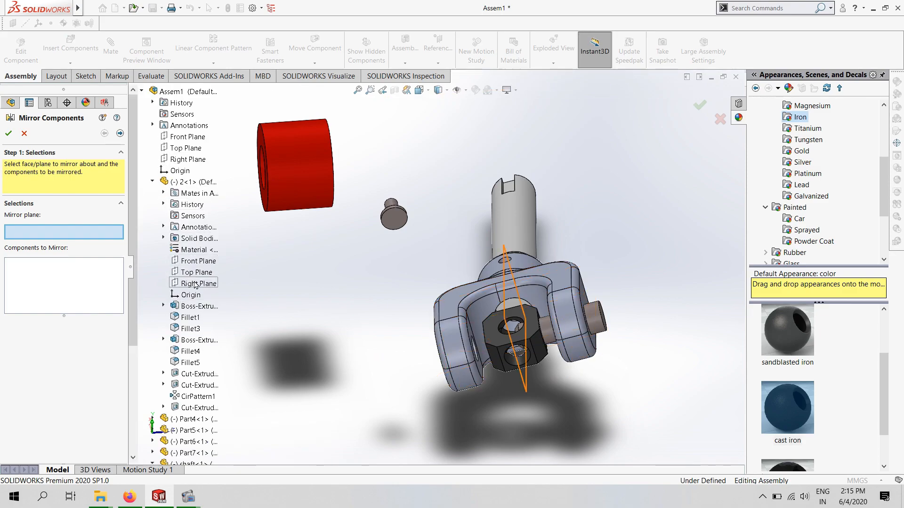
pyautogui.click(196, 284)
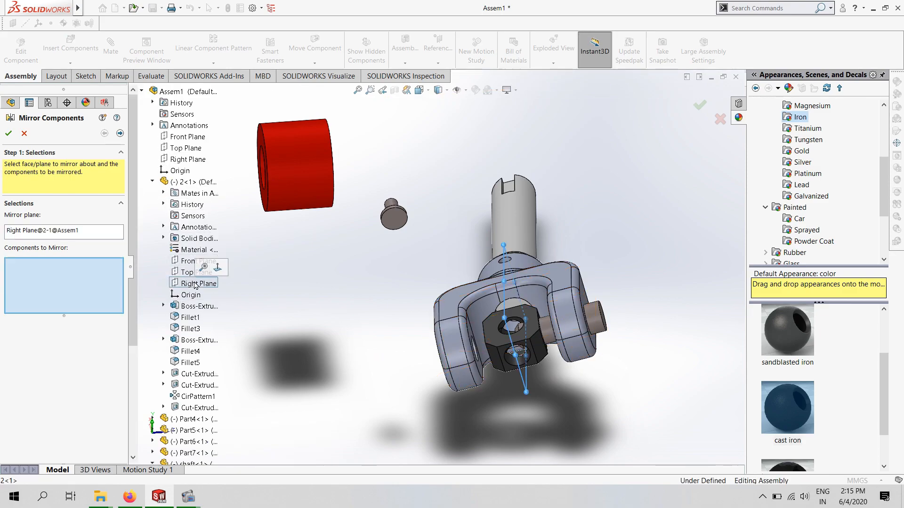
pyautogui.click(8, 133)
pyautogui.moveTo(348, 324); pyautogui.dragTo(608, 325, button='middle')
pyautogui.scroll(-2, 608, 325)
pyautogui.press('f')
pyautogui.click(71, 45)
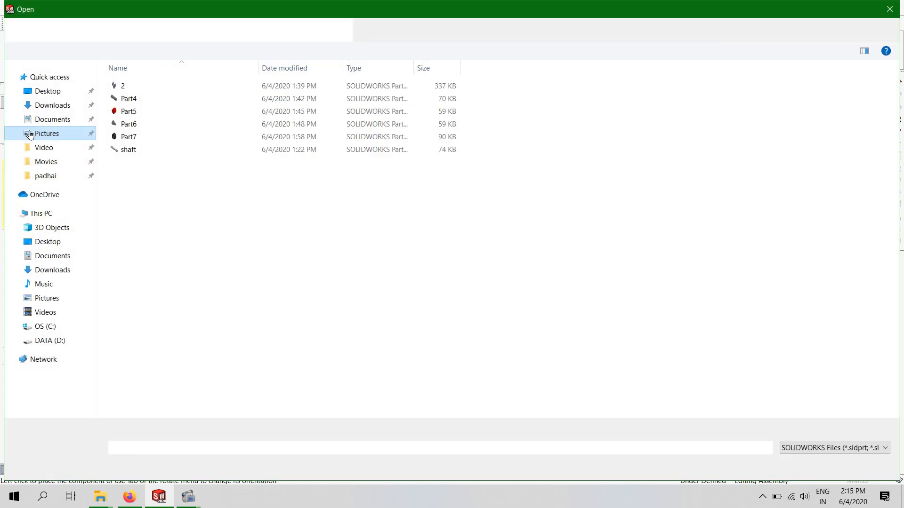
pyautogui.click(887, 8)
# - Add a concentric mate between the shank of the Part6 pin and a 6 mm hole in the fork's hub
pyautogui.click(111, 51)
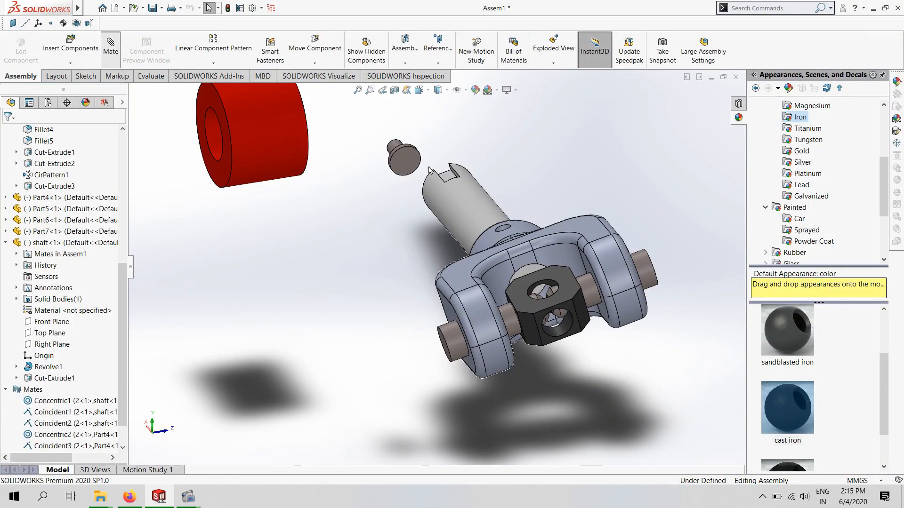
pyautogui.scroll(-2, 400, 177)
pyautogui.scroll(-3, 541, 295)
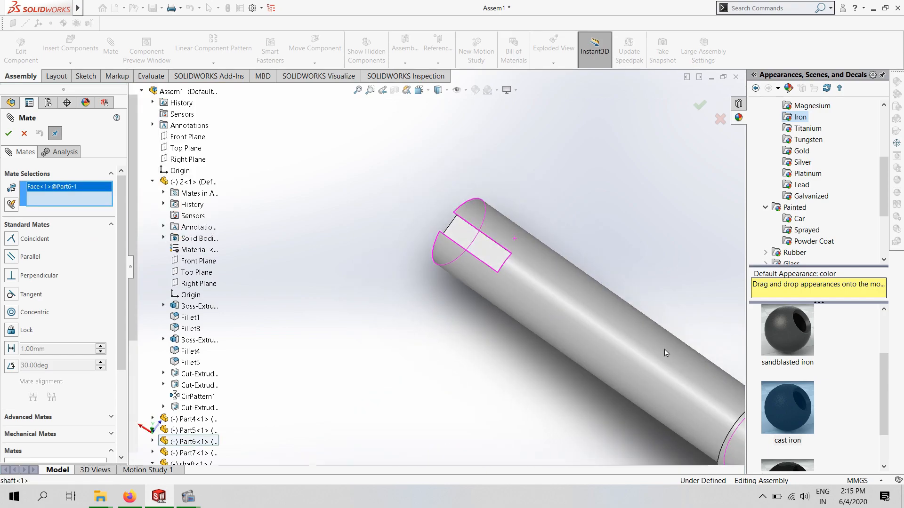
pyautogui.scroll(3, 471, 273)
pyautogui.scroll(-5, 389, 251)
pyautogui.click(389, 248)
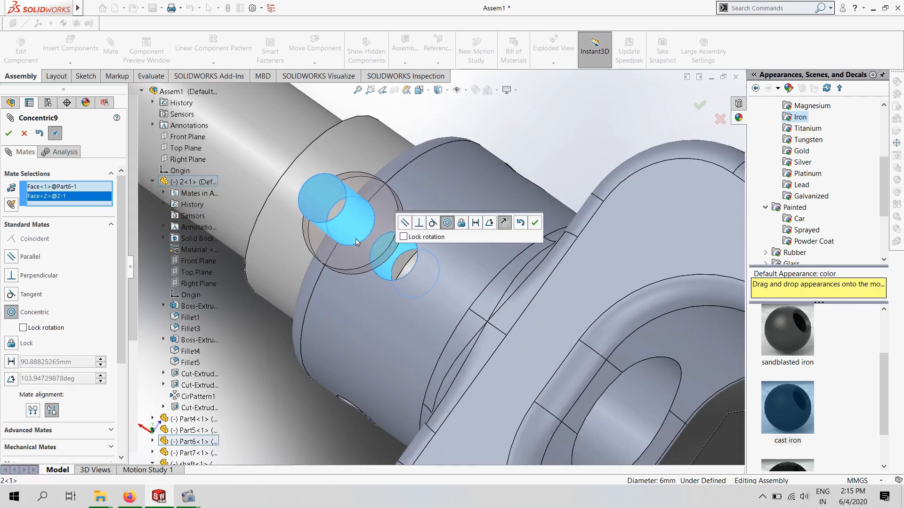
pyautogui.click(534, 222)
# - Mate the underside of the Part6 pin's head against the round outer surface of the fork's hub
pyautogui.click(358, 90)
pyautogui.moveTo(360, 83); pyautogui.dragTo(362, 63, button='middle')
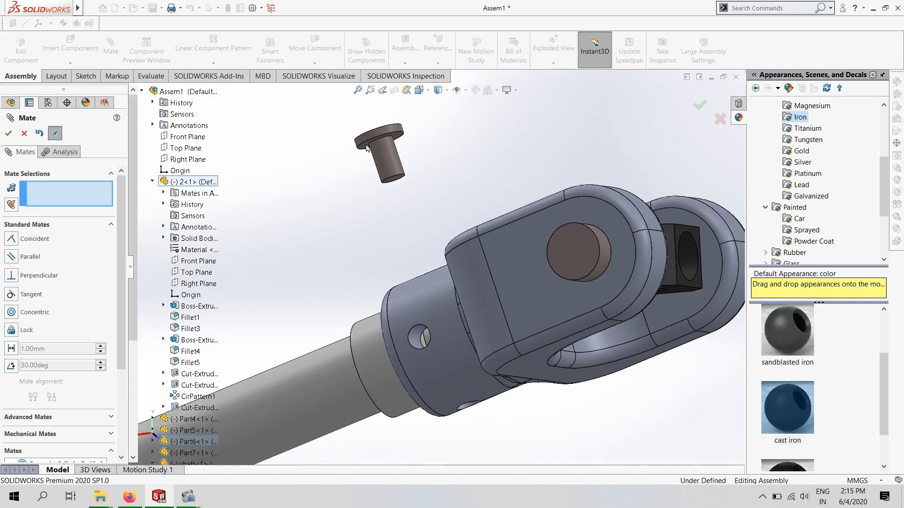
pyautogui.moveTo(388, 245); pyautogui.dragTo(363, 241, button='middle')
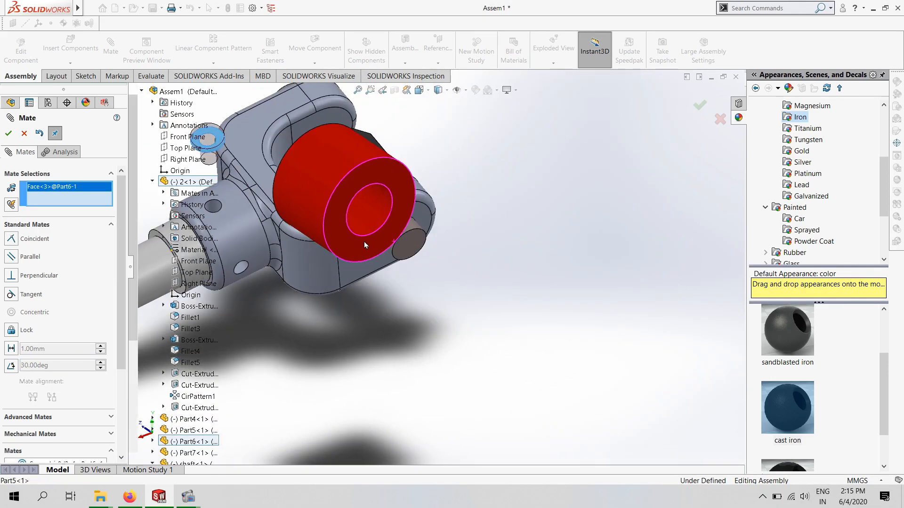
pyautogui.click(226, 208)
pyautogui.press('Return')
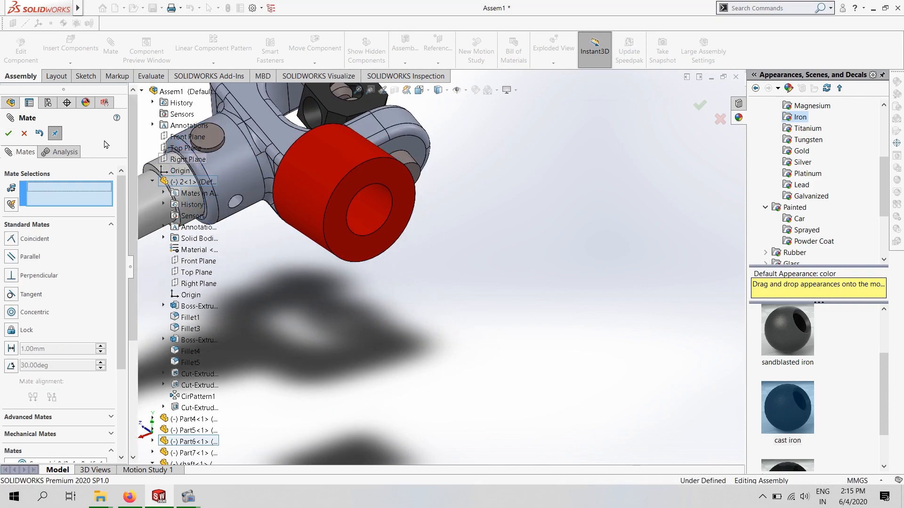
# - Create a circular pattern of the Part6 pin around the fork hub's cylindrical face with 4 instances at 90 degrees
pyautogui.click(213, 63)
pyautogui.click(242, 82)
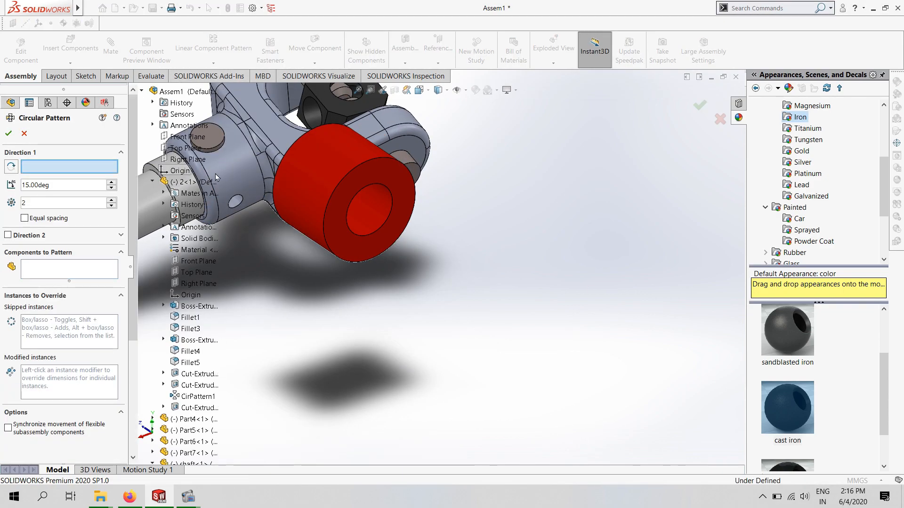
pyautogui.click(236, 179)
pyautogui.click(62, 268)
pyautogui.click(221, 139)
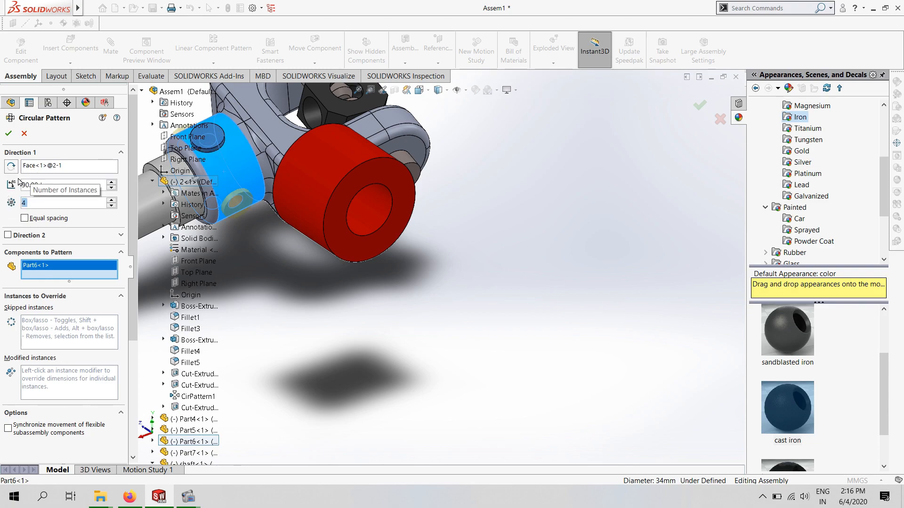
pyautogui.click(15, 135)
# - Add a concentric mate between the shaft's cylindrical face and the red Part5 sleeve
pyautogui.scroll(2, 212, 198)
pyautogui.moveTo(212, 197); pyautogui.dragTo(355, 226, button='middle')
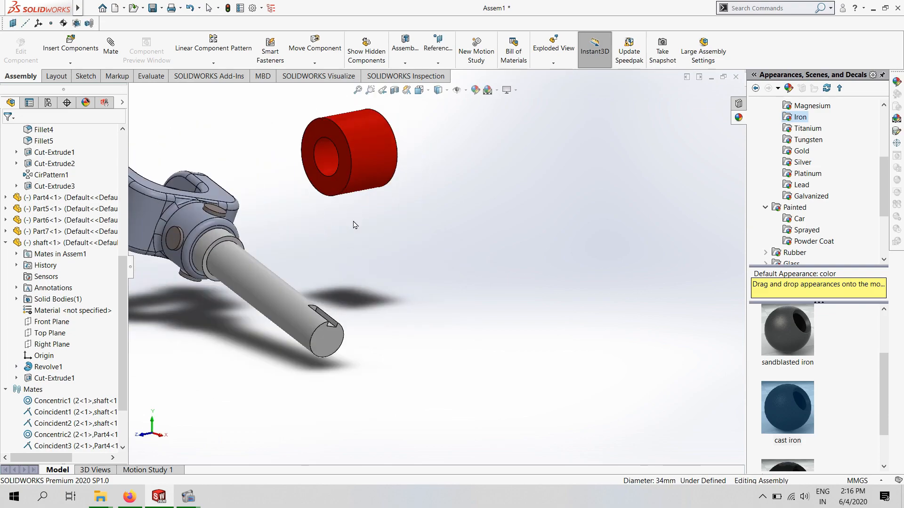
pyautogui.scroll(3, 198, 170)
pyautogui.click(327, 274)
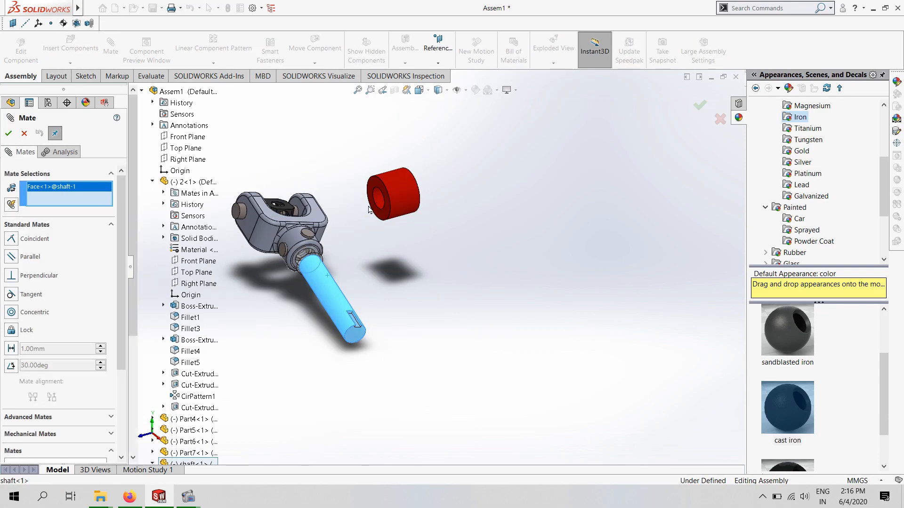
pyautogui.click(376, 196)
pyautogui.click(14, 136)
# - Add a tangent mate between the red sleeve's end face and the fork hub's rounded face, and close the Mate command
pyautogui.scroll(-2, 247, 266)
pyautogui.moveTo(254, 270); pyautogui.dragTo(347, 291, button='middle')
pyautogui.scroll(-4, 348, 263)
pyautogui.click(354, 257)
pyautogui.scroll(-2, 332, 264)
pyautogui.scroll(-1, 347, 293)
pyautogui.click(347, 289)
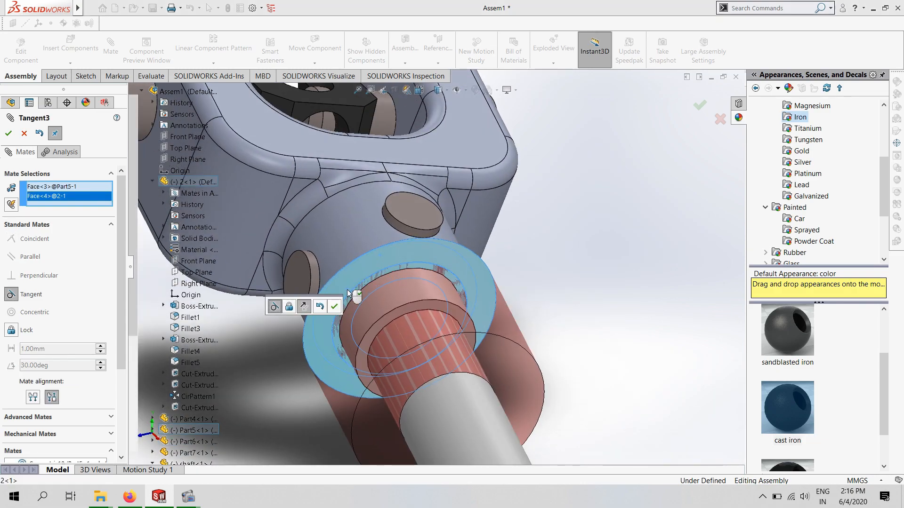
pyautogui.click(8, 135)
pyautogui.click(8, 133)
pyautogui.scroll(3, 286, 237)
pyautogui.moveTo(286, 237); pyautogui.dragTo(329, 231, button='middle')
pyautogui.scroll(2, 330, 230)
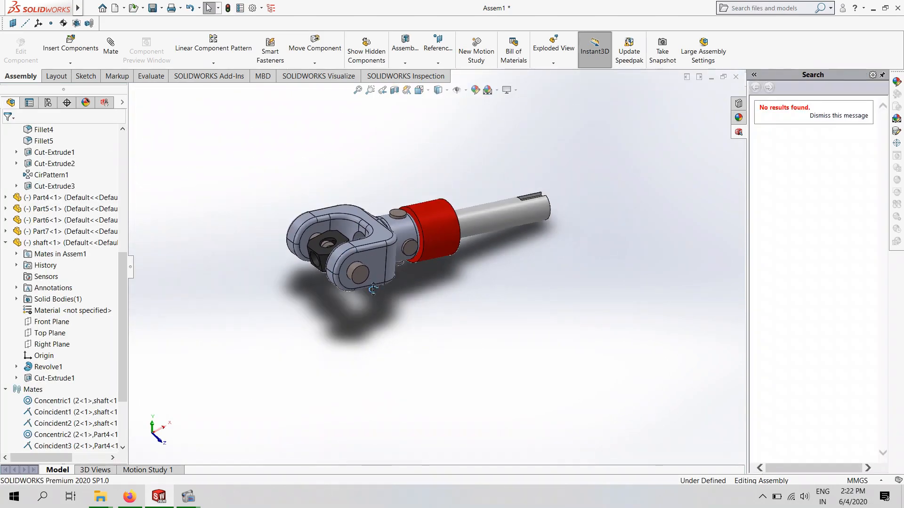
# - Insert another copy of parts 2, Part4, Part5, Part6 and shaft and place them beside the assembled half
pyautogui.moveTo(373, 289); pyautogui.dragTo(357, 320, button='middle')
pyautogui.scroll(3, 197, 175)
pyautogui.click(71, 50)
pyautogui.moveTo(156, 200); pyautogui.dragTo(201, 76)
pyautogui.press('Return')
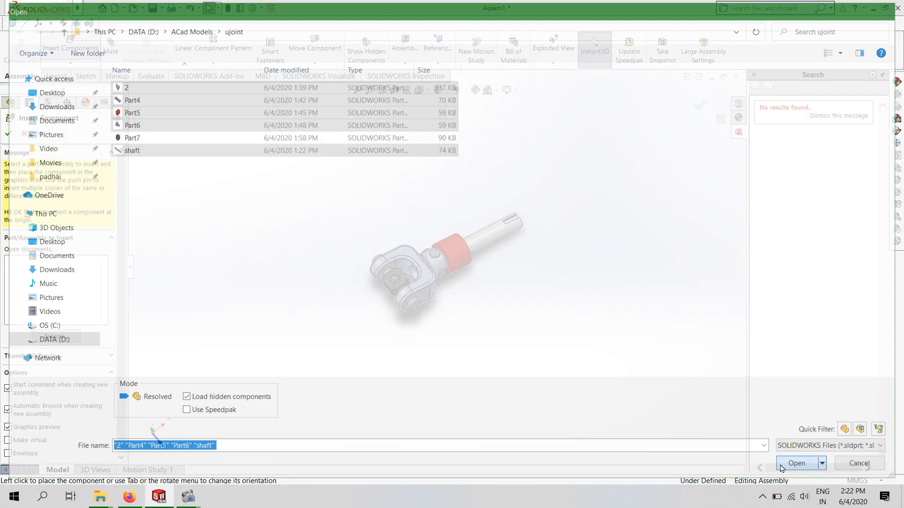
pyautogui.click(363, 350)
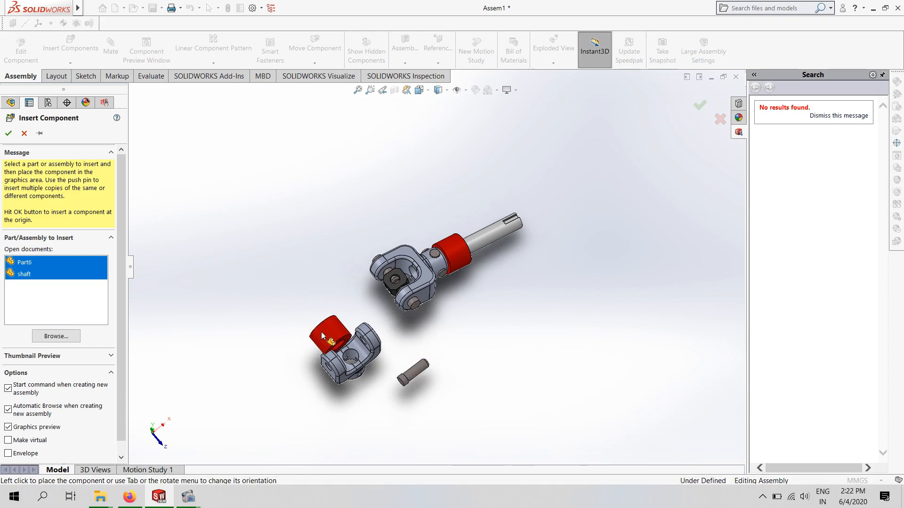
pyautogui.click(238, 341)
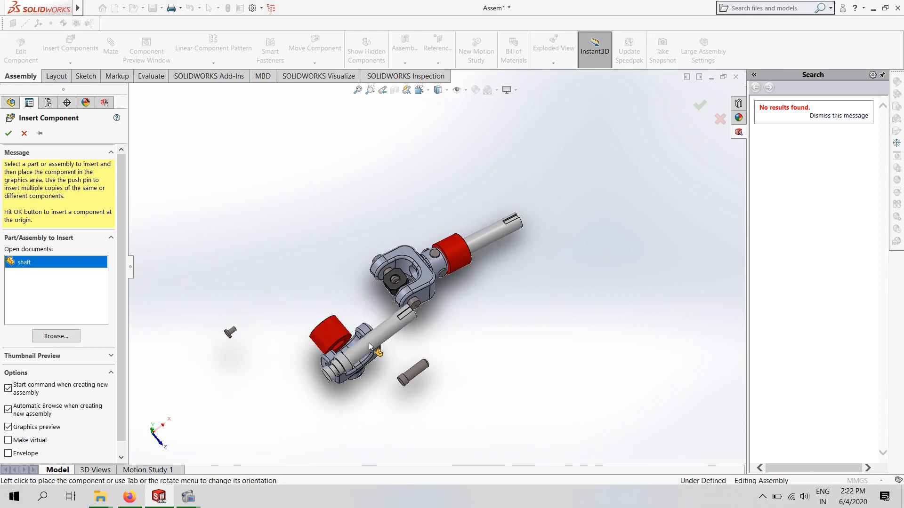
pyautogui.click(488, 375)
pyautogui.scroll(-5, 445, 313)
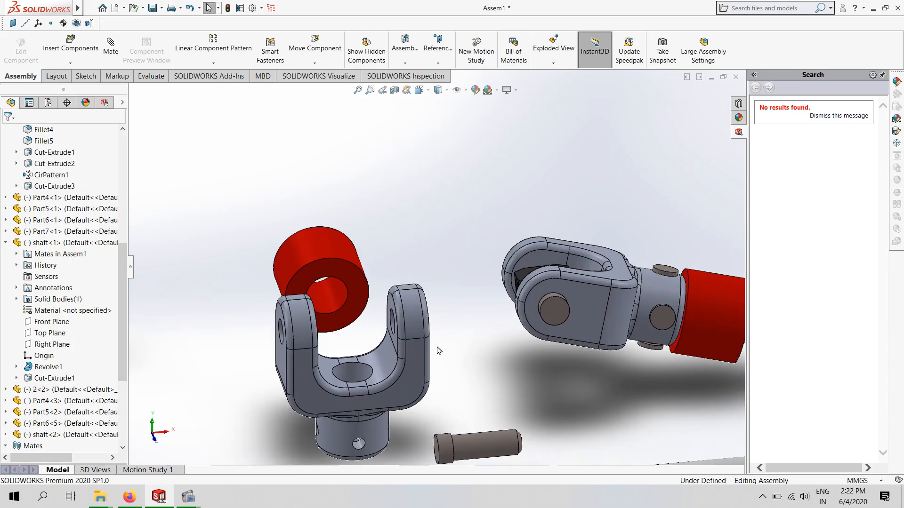
# - Mate the loose Part4 pin concentric with the second fork's arm hole and seat its head against the arm
pyautogui.scroll(-3, 445, 313)
pyautogui.click(633, 294)
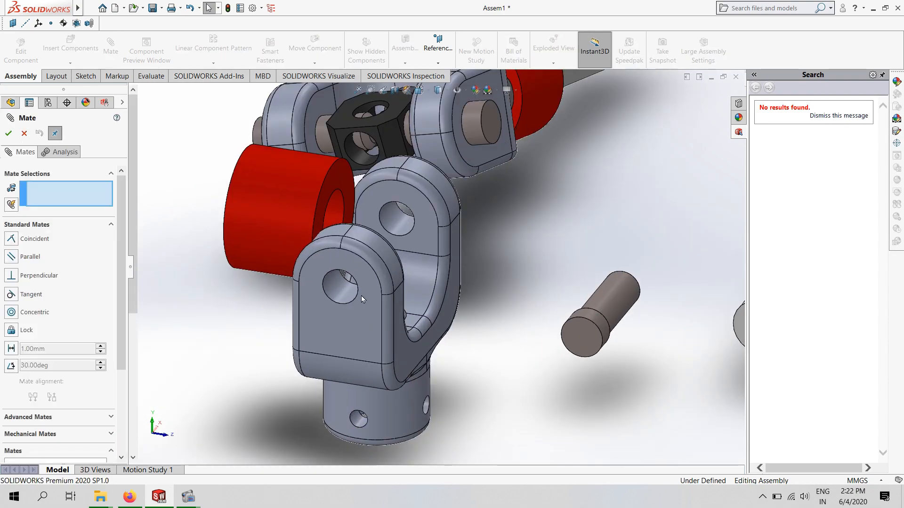
pyautogui.click(331, 284)
pyautogui.click(8, 134)
pyautogui.moveTo(471, 287); pyautogui.dragTo(494, 330, button='middle')
pyautogui.scroll(-4, 337, 326)
pyautogui.click(335, 312)
pyautogui.click(382, 349)
pyautogui.click(9, 133)
# - Add a concentric mate between the second fork's hub and the new shaft, with the alignment flipped so the shaft points away
pyautogui.scroll(3, 400, 312)
pyautogui.moveTo(400, 311); pyautogui.dragTo(389, 252, button='middle')
pyautogui.scroll(5, 394, 312)
pyautogui.scroll(-4, 466, 248)
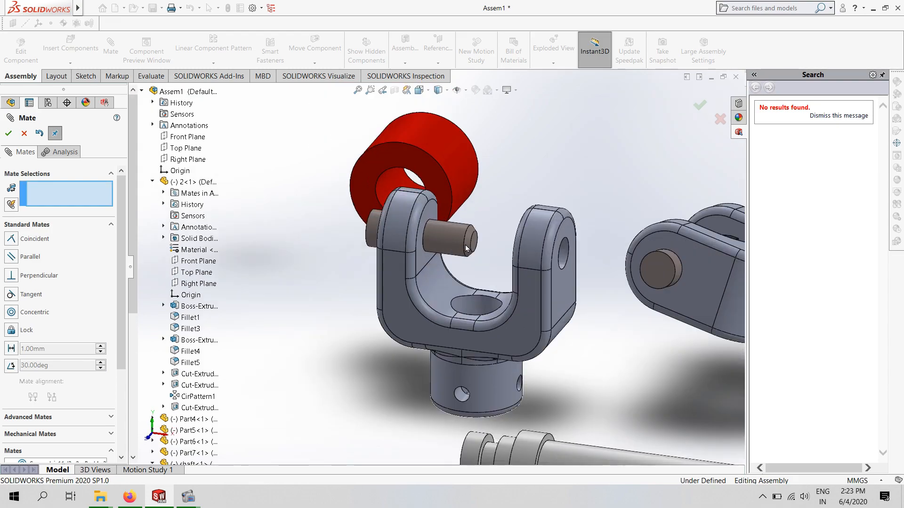
pyautogui.scroll(3, 411, 221)
pyautogui.moveTo(411, 221); pyautogui.dragTo(468, 330, button='middle')
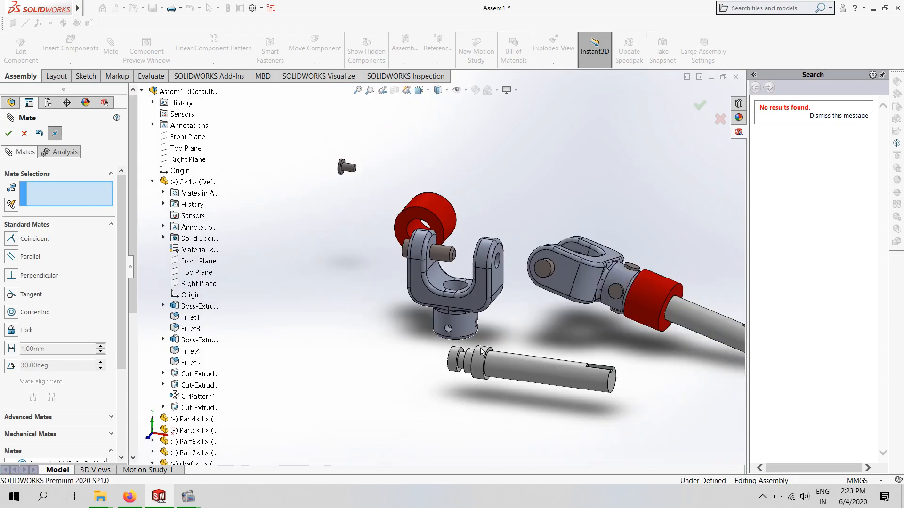
pyautogui.click(469, 331)
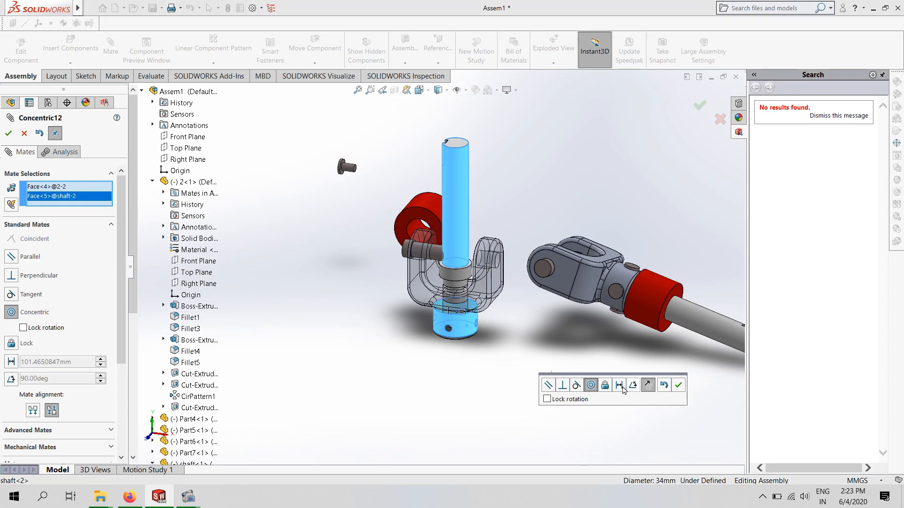
pyautogui.click(648, 385)
pyautogui.click(678, 385)
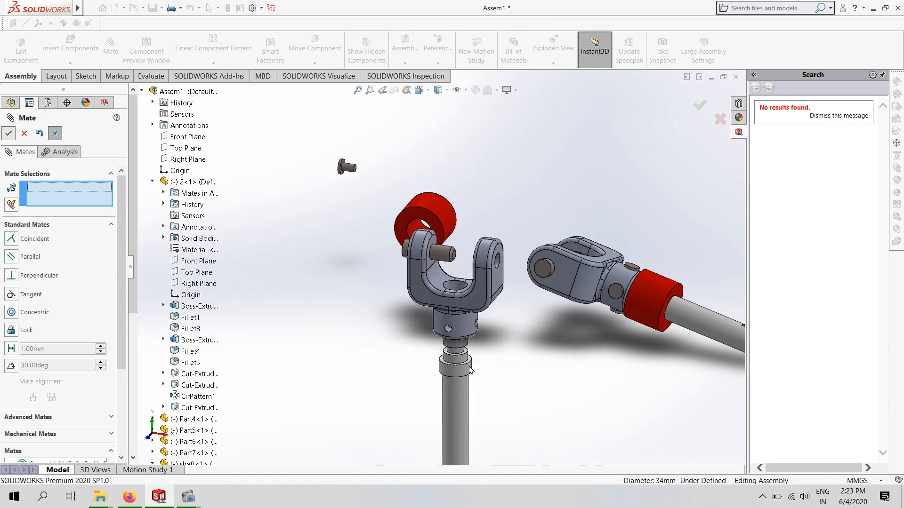
# - Add a coincident mate between the shaft collar's ring face and the end face of the second fork's hub
pyautogui.scroll(-5, 467, 295)
pyautogui.scroll(-1, 467, 292)
pyautogui.click(416, 266)
pyautogui.moveTo(408, 246); pyautogui.dragTo(409, 166, button='middle')
pyautogui.click(409, 164)
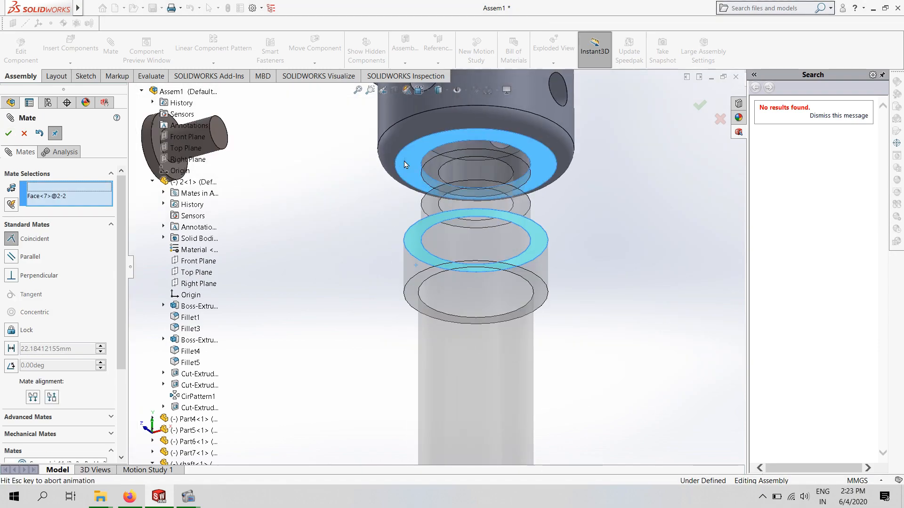
pyautogui.click(535, 136)
# - Add a concentric mate between the second red Part5 sleeve and the new shaft
pyautogui.scroll(6, 476, 179)
pyautogui.moveTo(476, 179); pyautogui.dragTo(383, 195, button='middle')
pyautogui.scroll(-3, 372, 132)
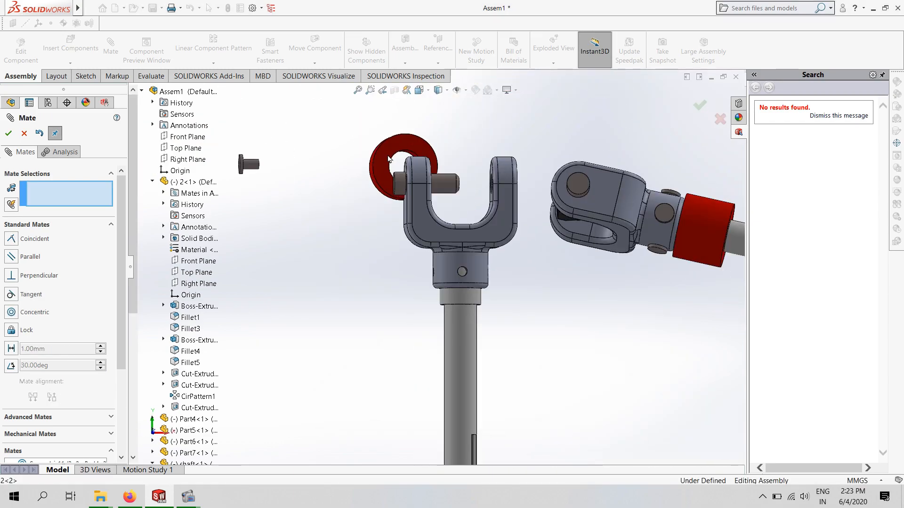
pyautogui.click(493, 394)
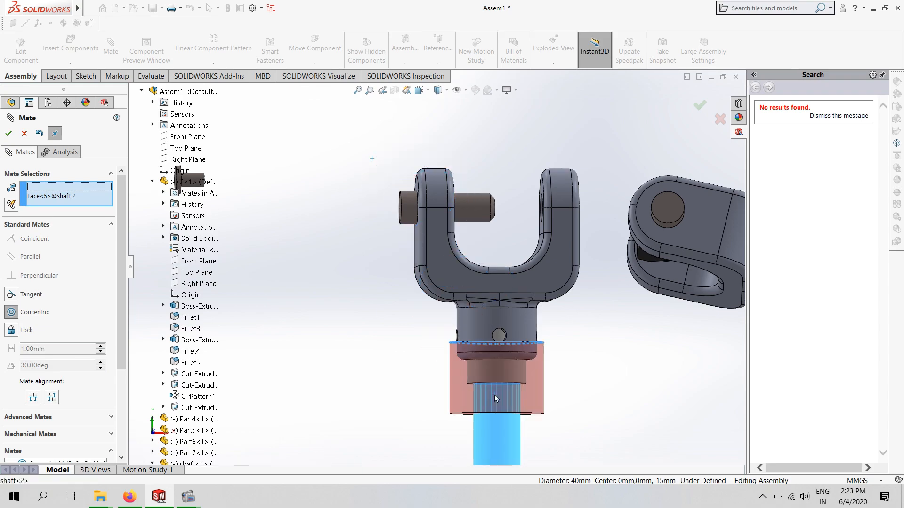
pyautogui.click(581, 415)
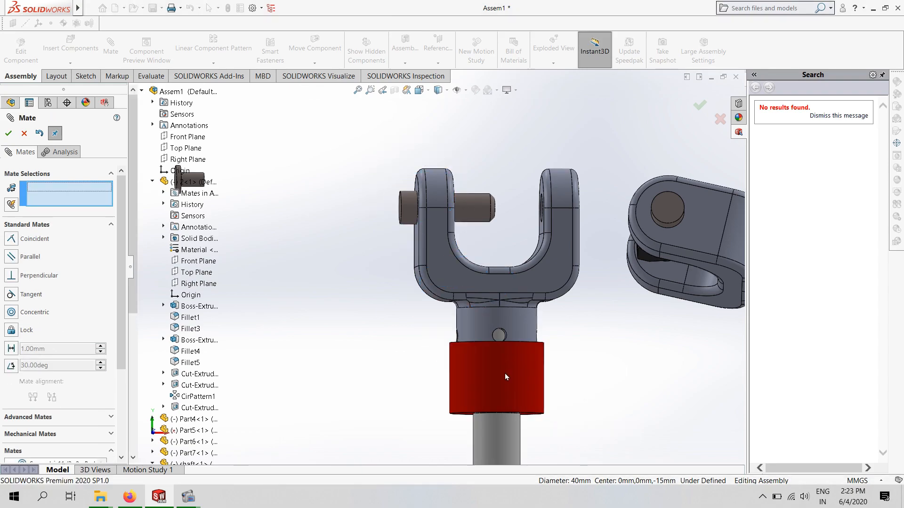
# - Mate the red sleeve's circular end edge coincident with the shaft collar's edge below the hub
pyautogui.moveTo(506, 377); pyautogui.dragTo(487, 384, button='middle')
pyautogui.click(461, 338)
pyautogui.moveTo(461, 339); pyautogui.dragTo(480, 369, button='middle')
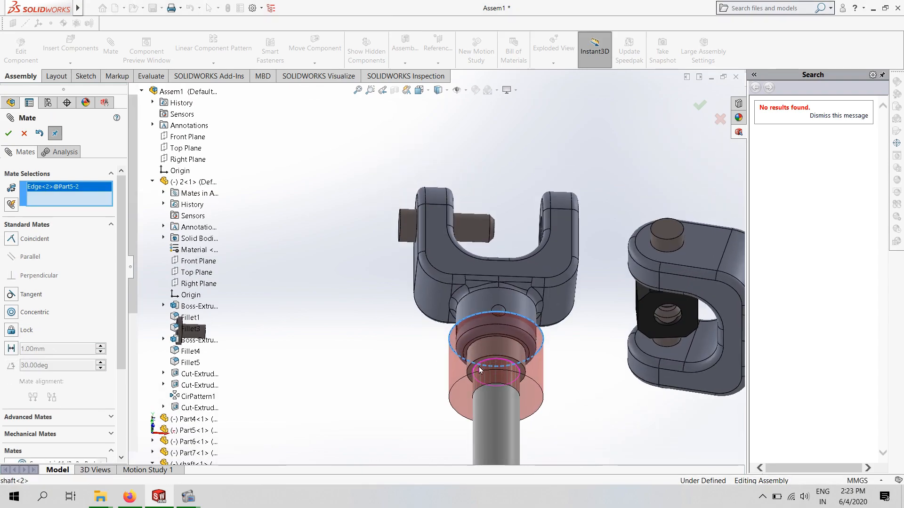
pyautogui.click(481, 360)
pyautogui.click(569, 378)
# - Add a concentric mate between the new Part6 pin and a hub hole on the second fork, flipping the pin's alignment
pyautogui.scroll(4, 569, 378)
pyautogui.moveTo(569, 377); pyautogui.dragTo(324, 260, button='middle')
pyautogui.scroll(5, 474, 328)
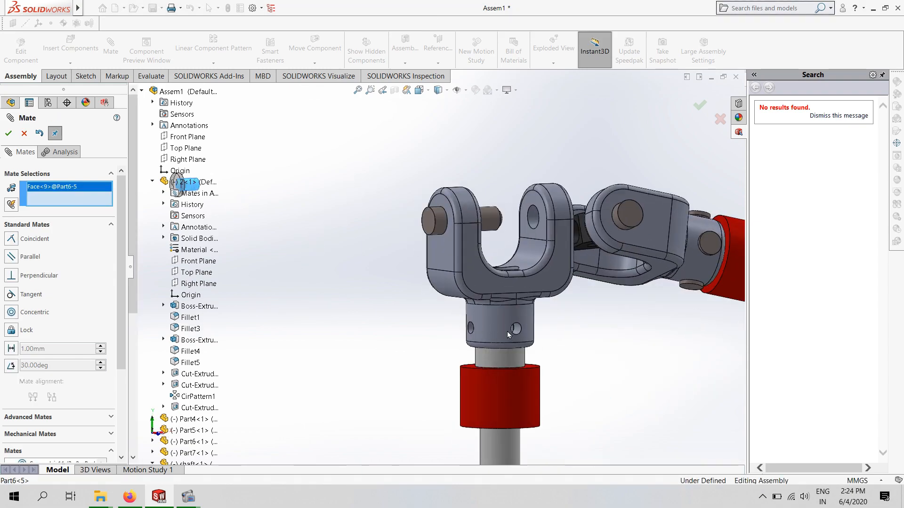
pyautogui.click(524, 325)
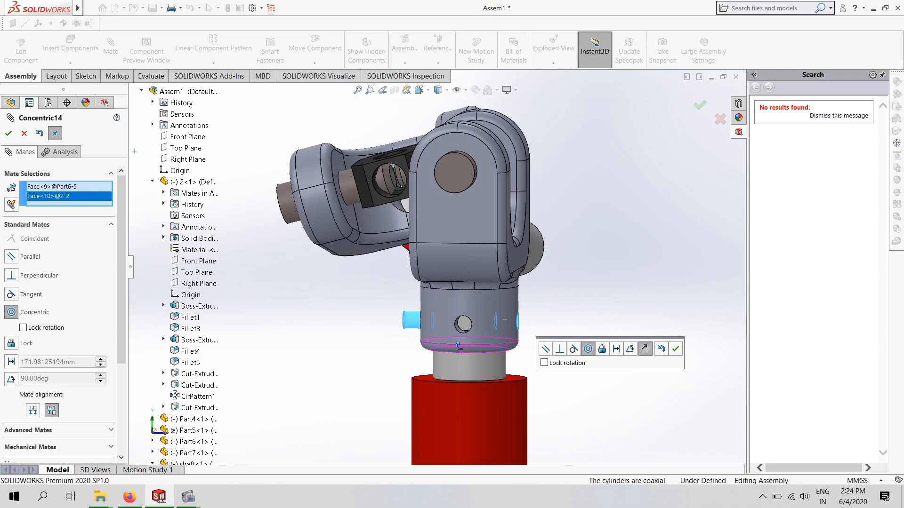
pyautogui.click(649, 353)
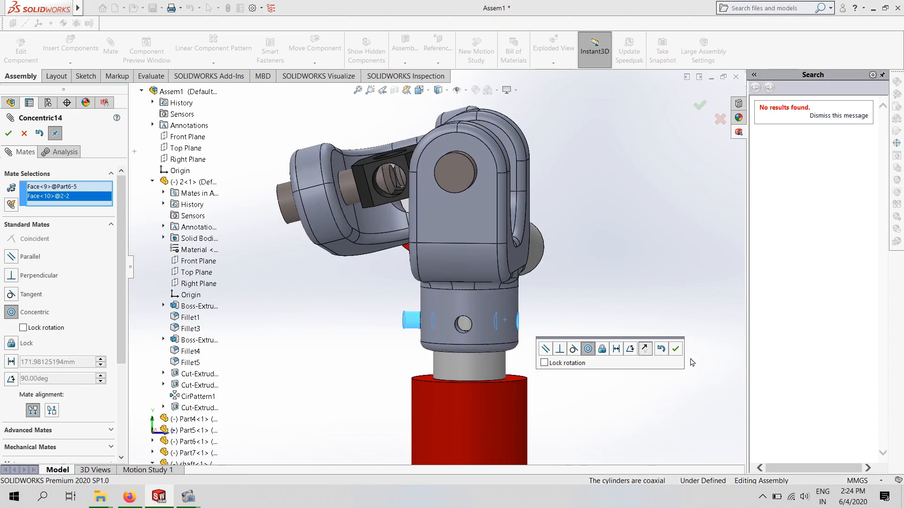
pyautogui.click(675, 348)
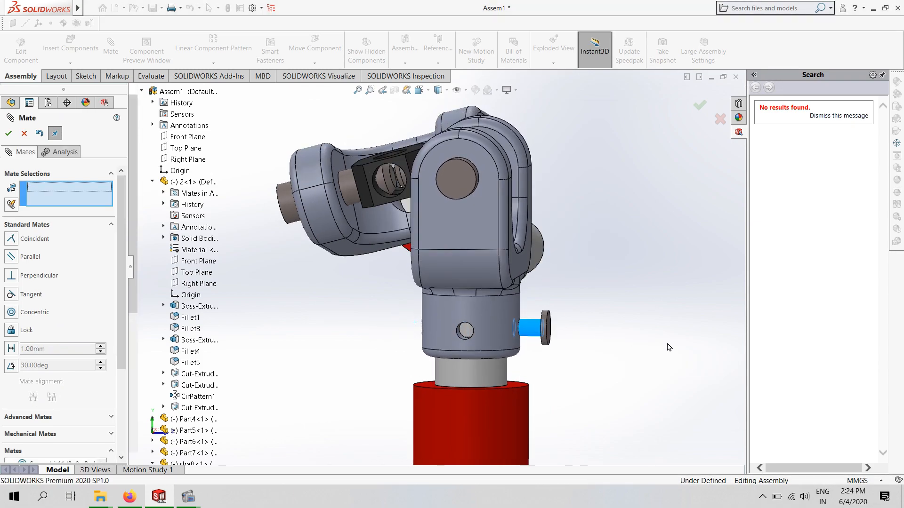
# - Add a tangent mate between the Part6 pin's head face and the cylindrical face of the second fork's hub
pyautogui.moveTo(619, 372); pyautogui.dragTo(656, 361, button='middle')
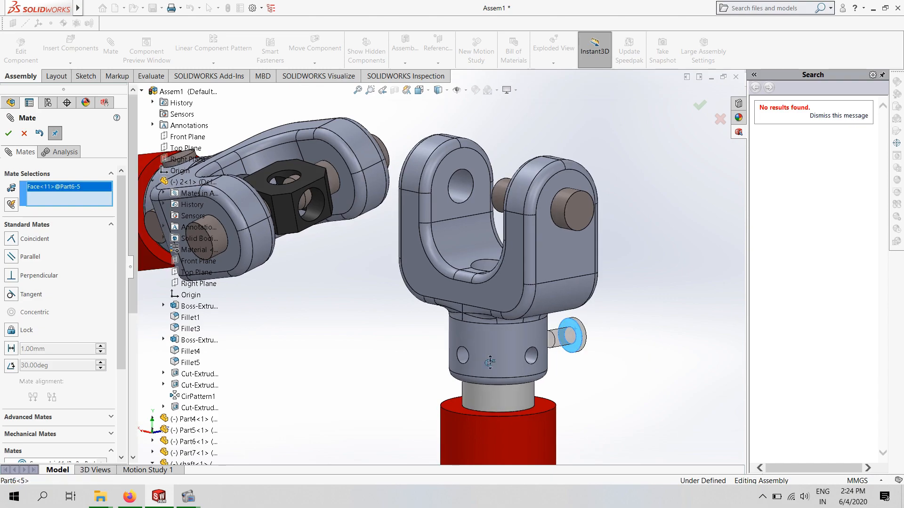
pyautogui.moveTo(489, 362); pyautogui.dragTo(513, 337, button='middle')
pyautogui.click(515, 334)
pyautogui.click(603, 348)
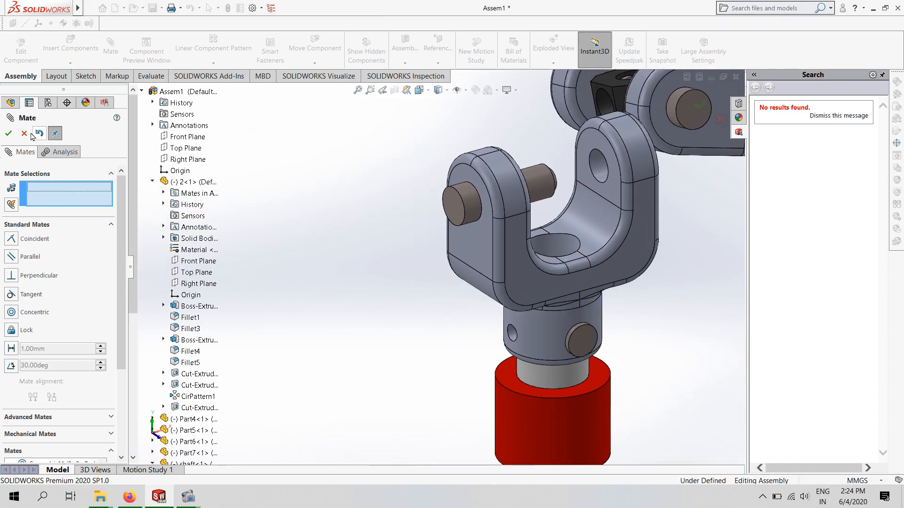
# - Create a circular pattern of the new Part6 pin around the second fork's hub with 4 instances at 90 degrees
pyautogui.click(213, 63)
pyautogui.click(231, 143)
pyautogui.click(566, 346)
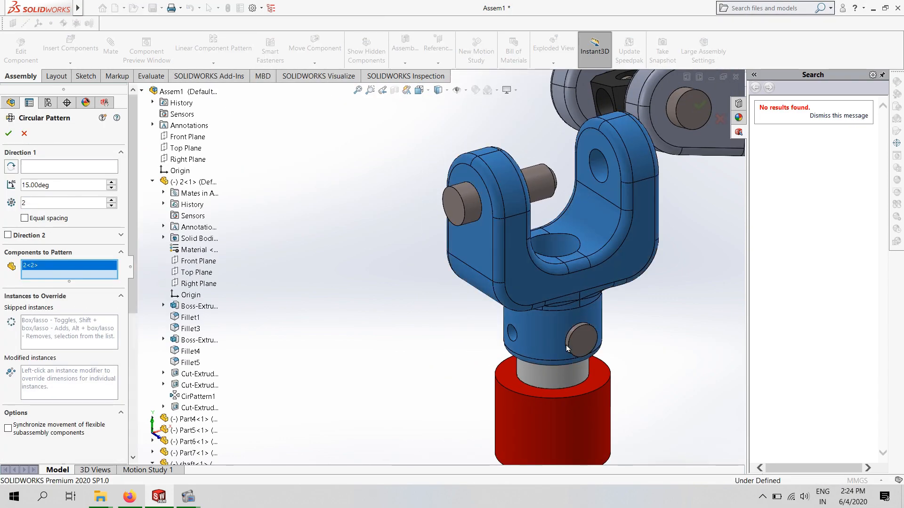
pyautogui.rightClick(71, 275)
pyautogui.click(104, 279)
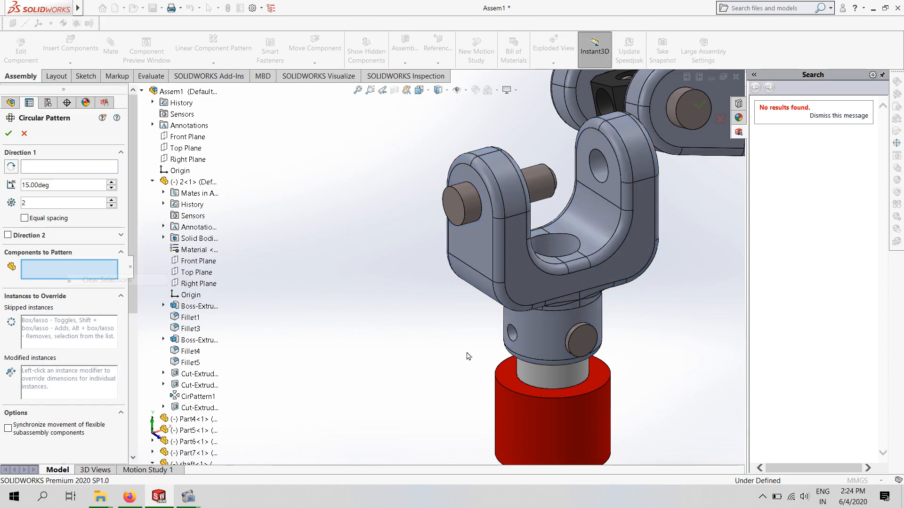
pyautogui.click(44, 165)
pyautogui.click(50, 185)
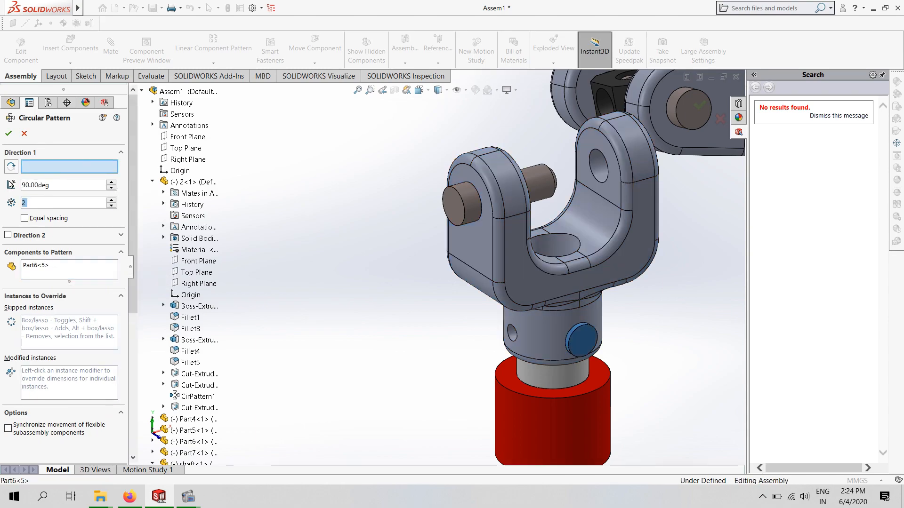
pyautogui.click(539, 332)
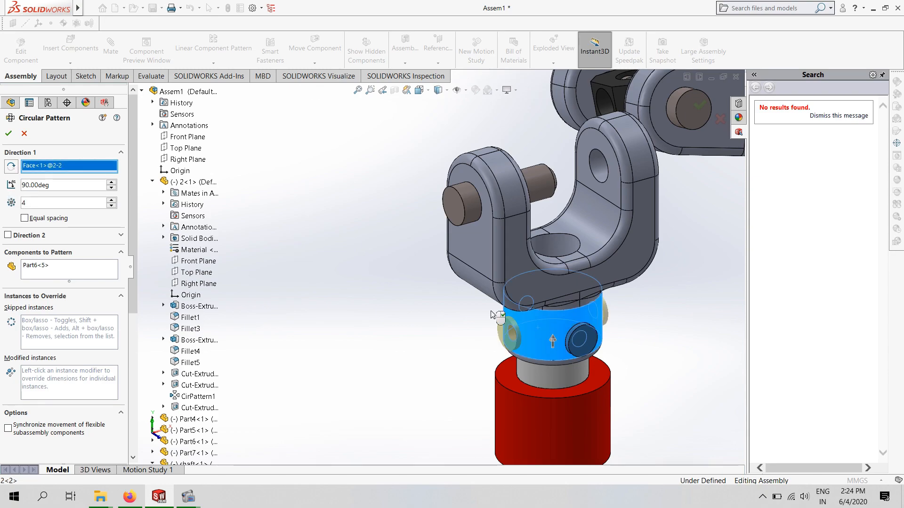
pyautogui.click(9, 133)
# - Mirror the new Part4 pin about the second fork's Right Plane to fill the opposite arm
pyautogui.click(538, 268)
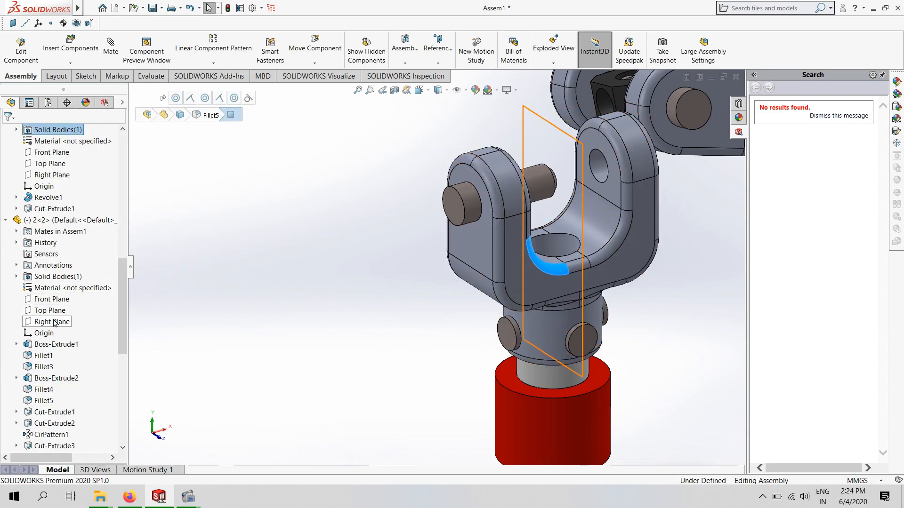
pyautogui.click(230, 64)
pyautogui.click(226, 146)
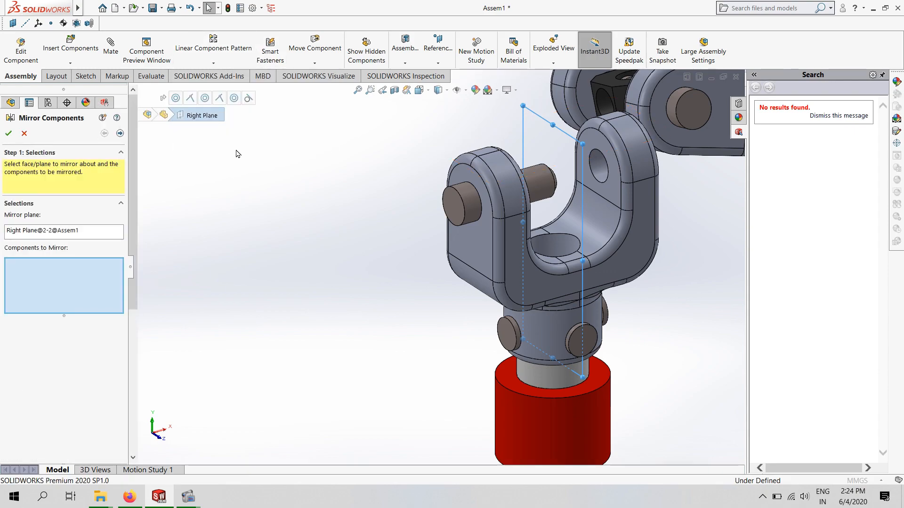
pyautogui.click(461, 203)
pyautogui.click(120, 133)
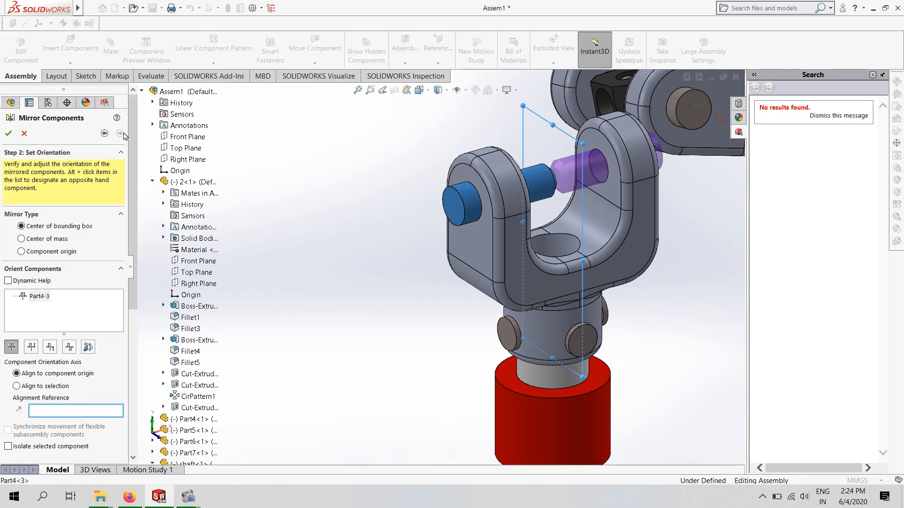
pyautogui.scroll(3, 337, 216)
pyautogui.moveTo(337, 216); pyautogui.dragTo(278, 245, button='middle')
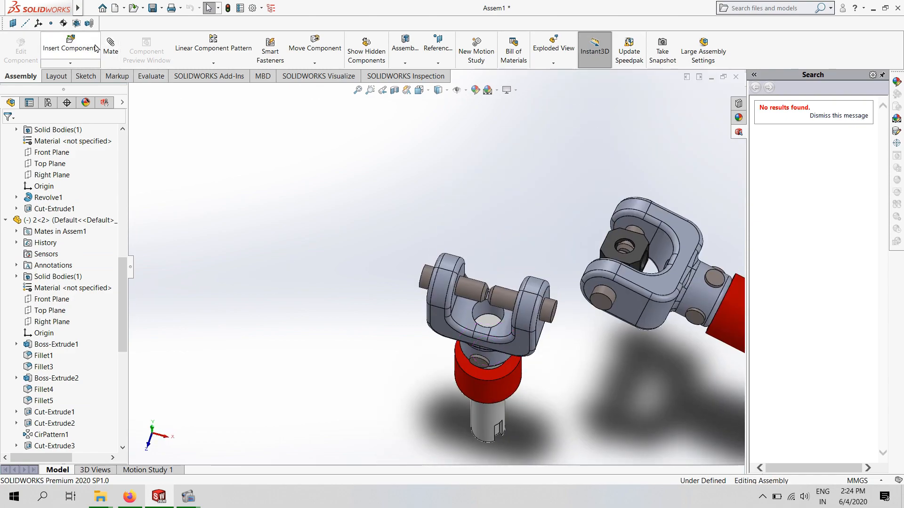
pyautogui.click(85, 47)
pyautogui.press('Escape')
pyautogui.click(24, 134)
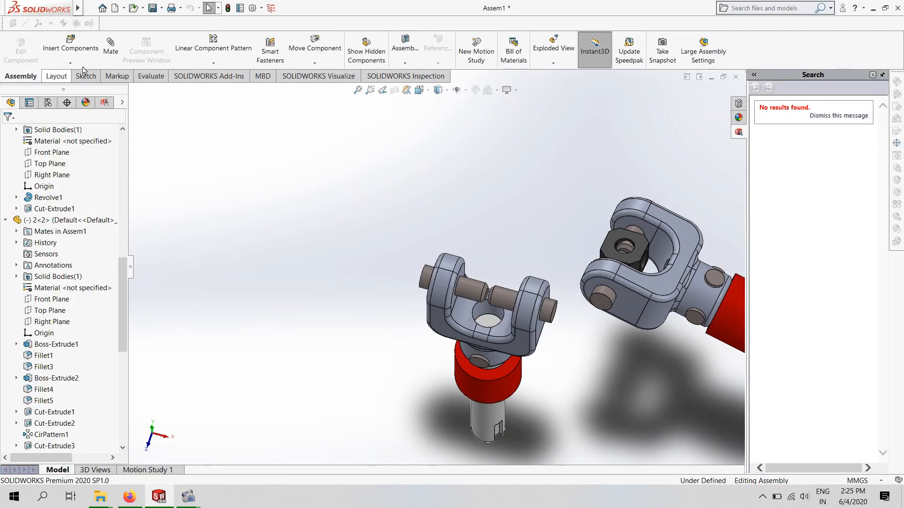
# - Add a concentric mate between the second fork's Part4 pin and the open hole in the black Part7 block
pyautogui.click(471, 295)
pyautogui.scroll(-5, 656, 246)
pyautogui.scroll(-1, 549, 237)
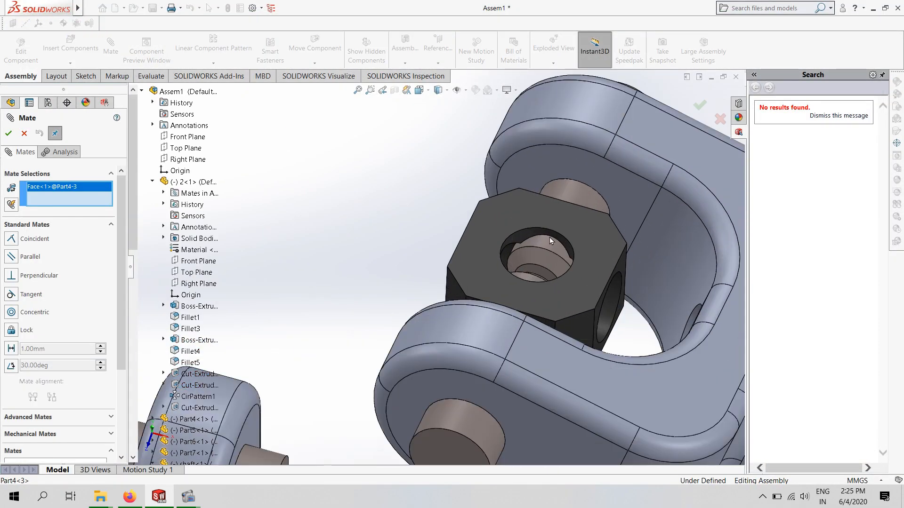
pyautogui.click(524, 237)
pyautogui.scroll(5, 415, 345)
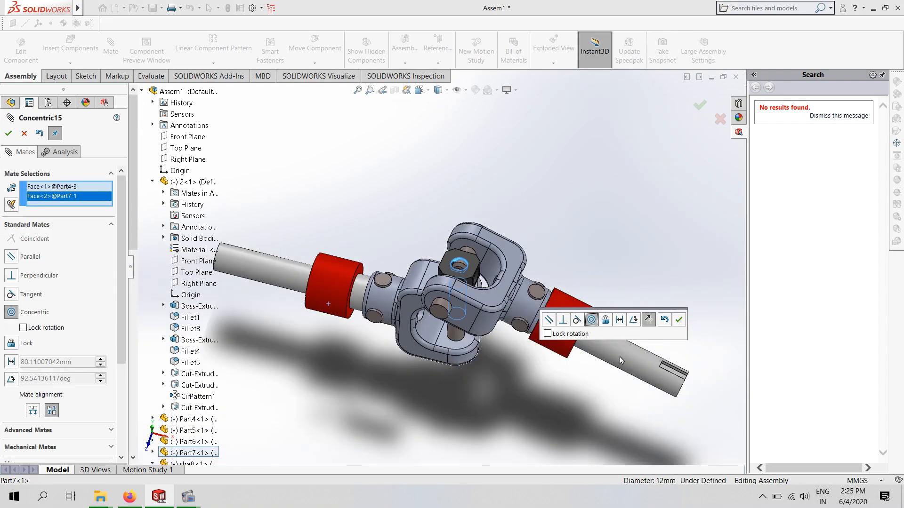
pyautogui.click(678, 320)
# - Add a centered Width mate between the second fork's inner arm faces and the block's side faces, and close the Mate command
pyautogui.scroll(-3, 413, 319)
pyautogui.scroll(-5, 28, 357)
pyautogui.click(36, 292)
pyautogui.click(52, 184)
pyautogui.click(462, 347)
pyautogui.moveTo(463, 347); pyautogui.dragTo(666, 205, button='middle')
pyautogui.moveTo(425, 253); pyautogui.dragTo(433, 348, button='middle')
pyautogui.click(417, 169)
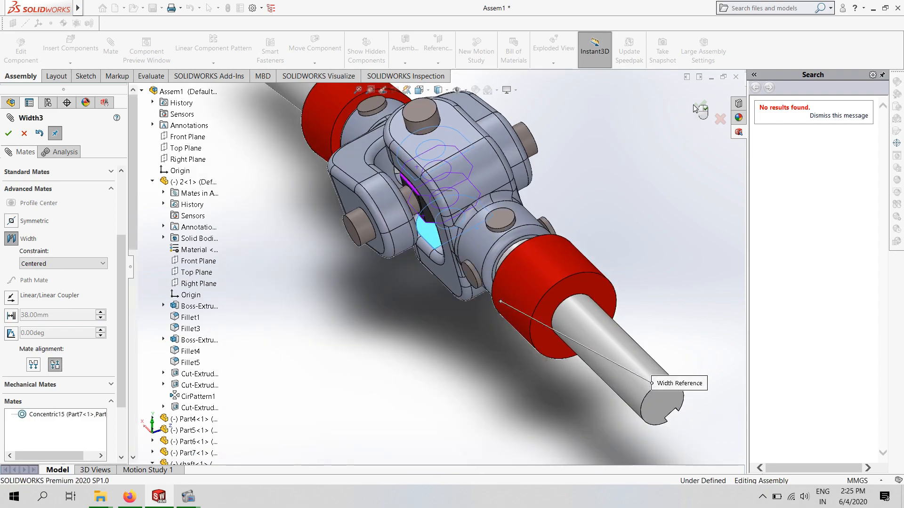
pyautogui.click(692, 110)
pyautogui.click(6, 137)
# - Fix the second red Part5 sleeve in place
pyautogui.scroll(3, 467, 321)
pyautogui.moveTo(467, 321); pyautogui.dragTo(538, 264, button='middle')
pyautogui.click(319, 249)
pyautogui.rightClick(319, 249)
pyautogui.rightClick(576, 220)
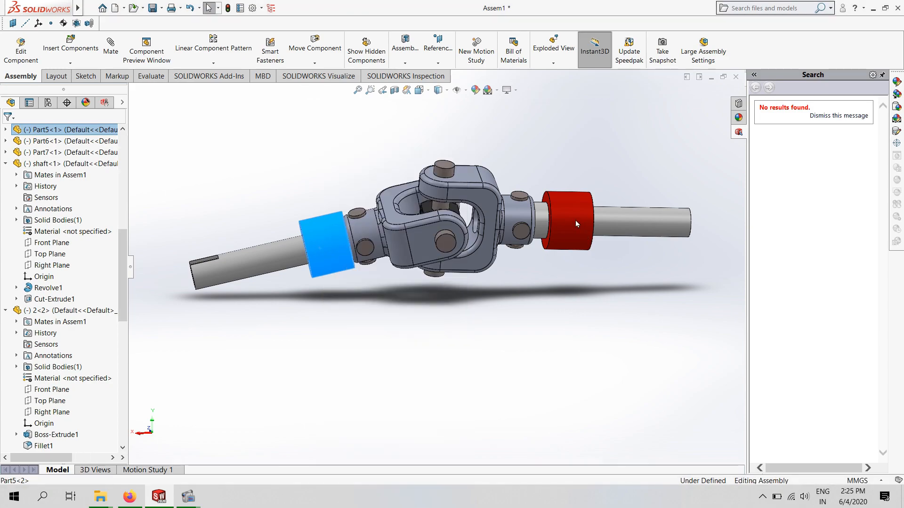
pyautogui.rightClick(575, 220)
pyautogui.click(593, 295)
pyautogui.scroll(-1, 603, 251)
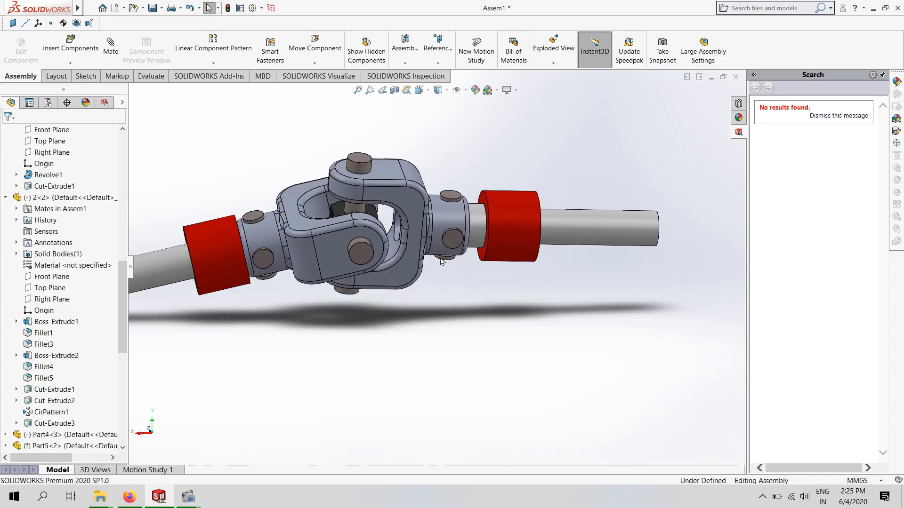
# - Swing the free fork and shaft around to examine how the joint moves with the second sleeve fixed
pyautogui.scroll(3, 330, 249)
pyautogui.moveTo(330, 250); pyautogui.dragTo(377, 271, button='middle')
pyautogui.scroll(-3, 289, 297)
pyautogui.scroll(-2, 289, 297)
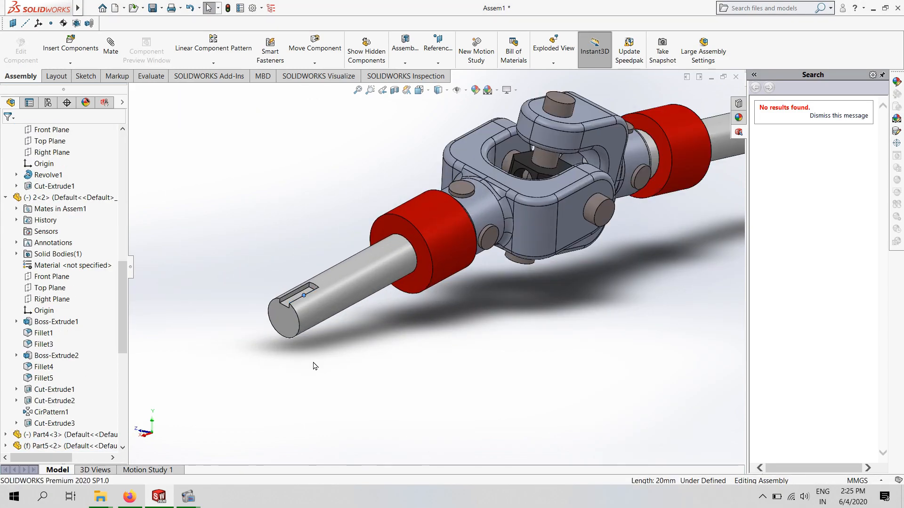
pyautogui.moveTo(543, 193); pyautogui.dragTo(636, 223)
pyautogui.scroll(2, 638, 223)
pyautogui.moveTo(564, 236); pyautogui.dragTo(536, 324)
pyautogui.moveTo(537, 325); pyautogui.dragTo(456, 345, button='middle')
# - Float the fixed second red Part5 sleeve so it can move again
pyautogui.rightClick(639, 228)
pyautogui.click(675, 309)
pyautogui.click(665, 301)
pyautogui.scroll(1, 666, 302)
pyautogui.moveTo(665, 301); pyautogui.dragTo(672, 220, button='middle')
pyautogui.click(609, 244)
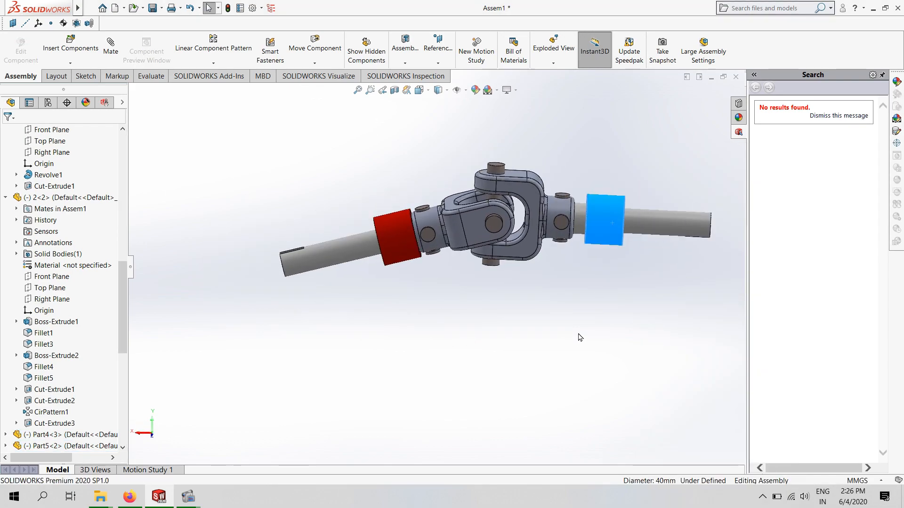
pyautogui.rightClick(615, 230)
pyautogui.click(541, 314)
pyautogui.click(540, 314)
# - Move the second shaft and sleeve to examine the joint's motion with every part floating
pyautogui.moveTo(682, 225); pyautogui.dragTo(655, 114)
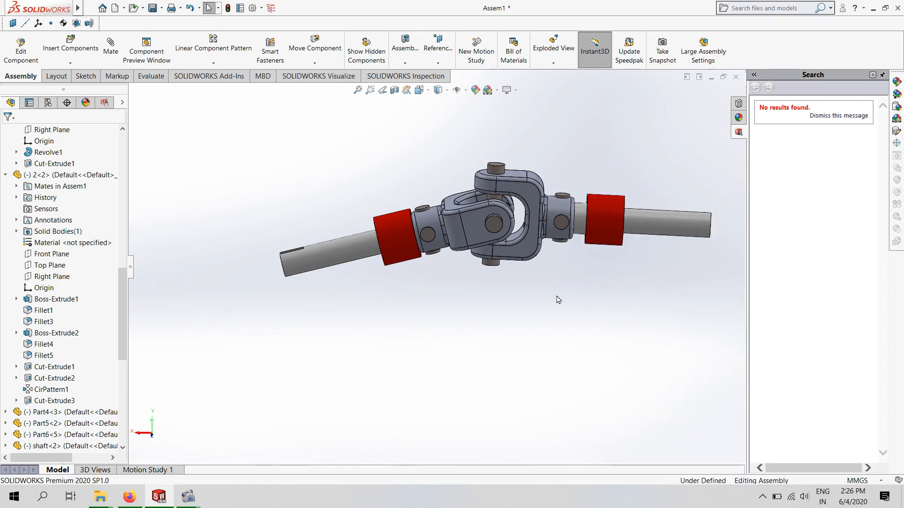
pyautogui.moveTo(592, 328); pyautogui.dragTo(585, 360, button='middle')
pyautogui.moveTo(594, 235); pyautogui.dragTo(590, 155)
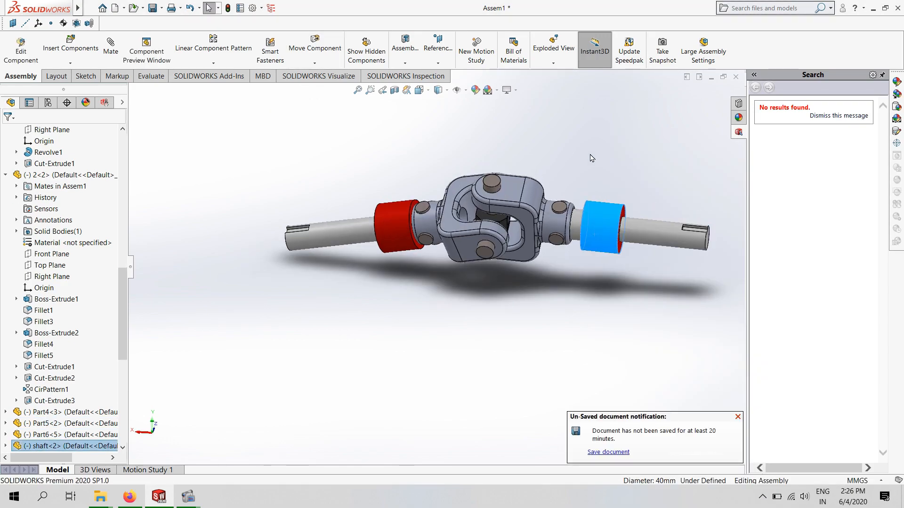
pyautogui.moveTo(551, 236); pyautogui.dragTo(640, 332)
# - Fix the second red Part5 sleeve again, swing the joint's free half, and fit the whole assembly in view
pyautogui.rightClick(586, 255)
pyautogui.moveTo(586, 256); pyautogui.dragTo(487, 160, button='middle')
pyautogui.moveTo(488, 160); pyautogui.dragTo(257, 445)
pyautogui.click(432, 402)
pyautogui.press('f')
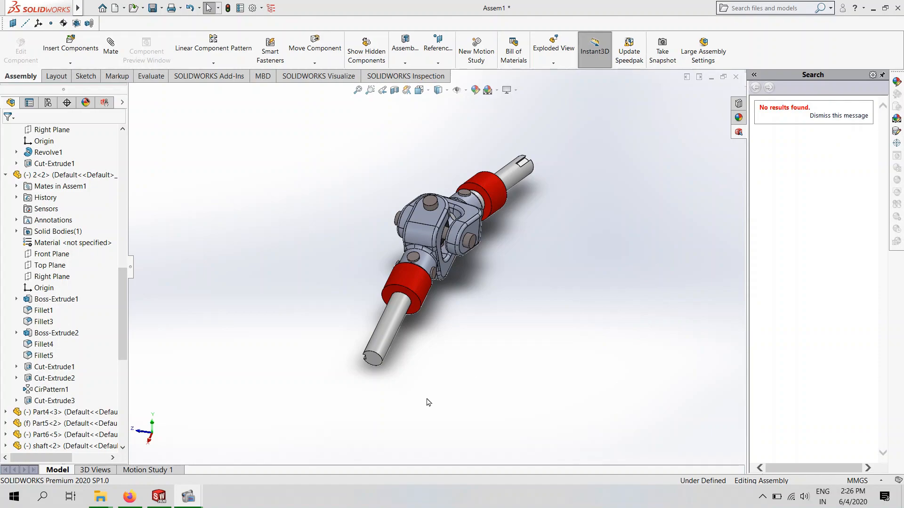